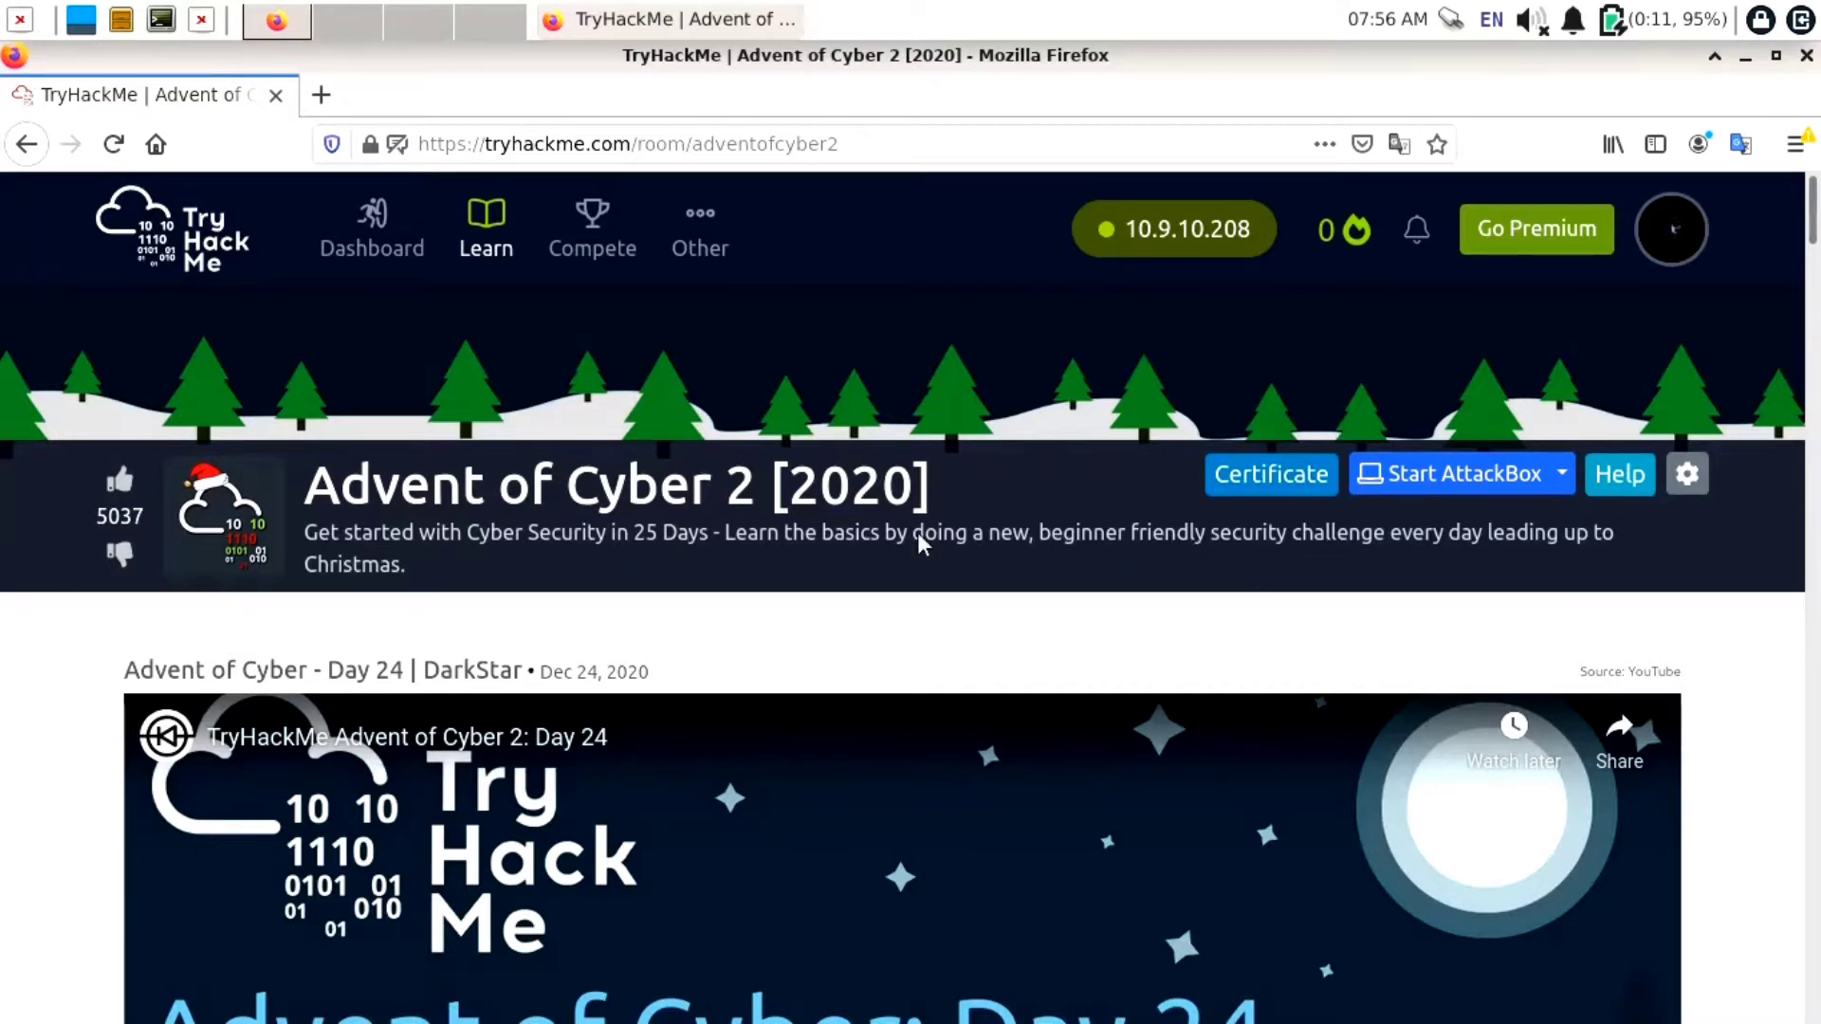
# Scroll down the room page to the Active Machine bar (10.10.225.174) and Task 6
pyautogui.scroll(-10, 357, 580)
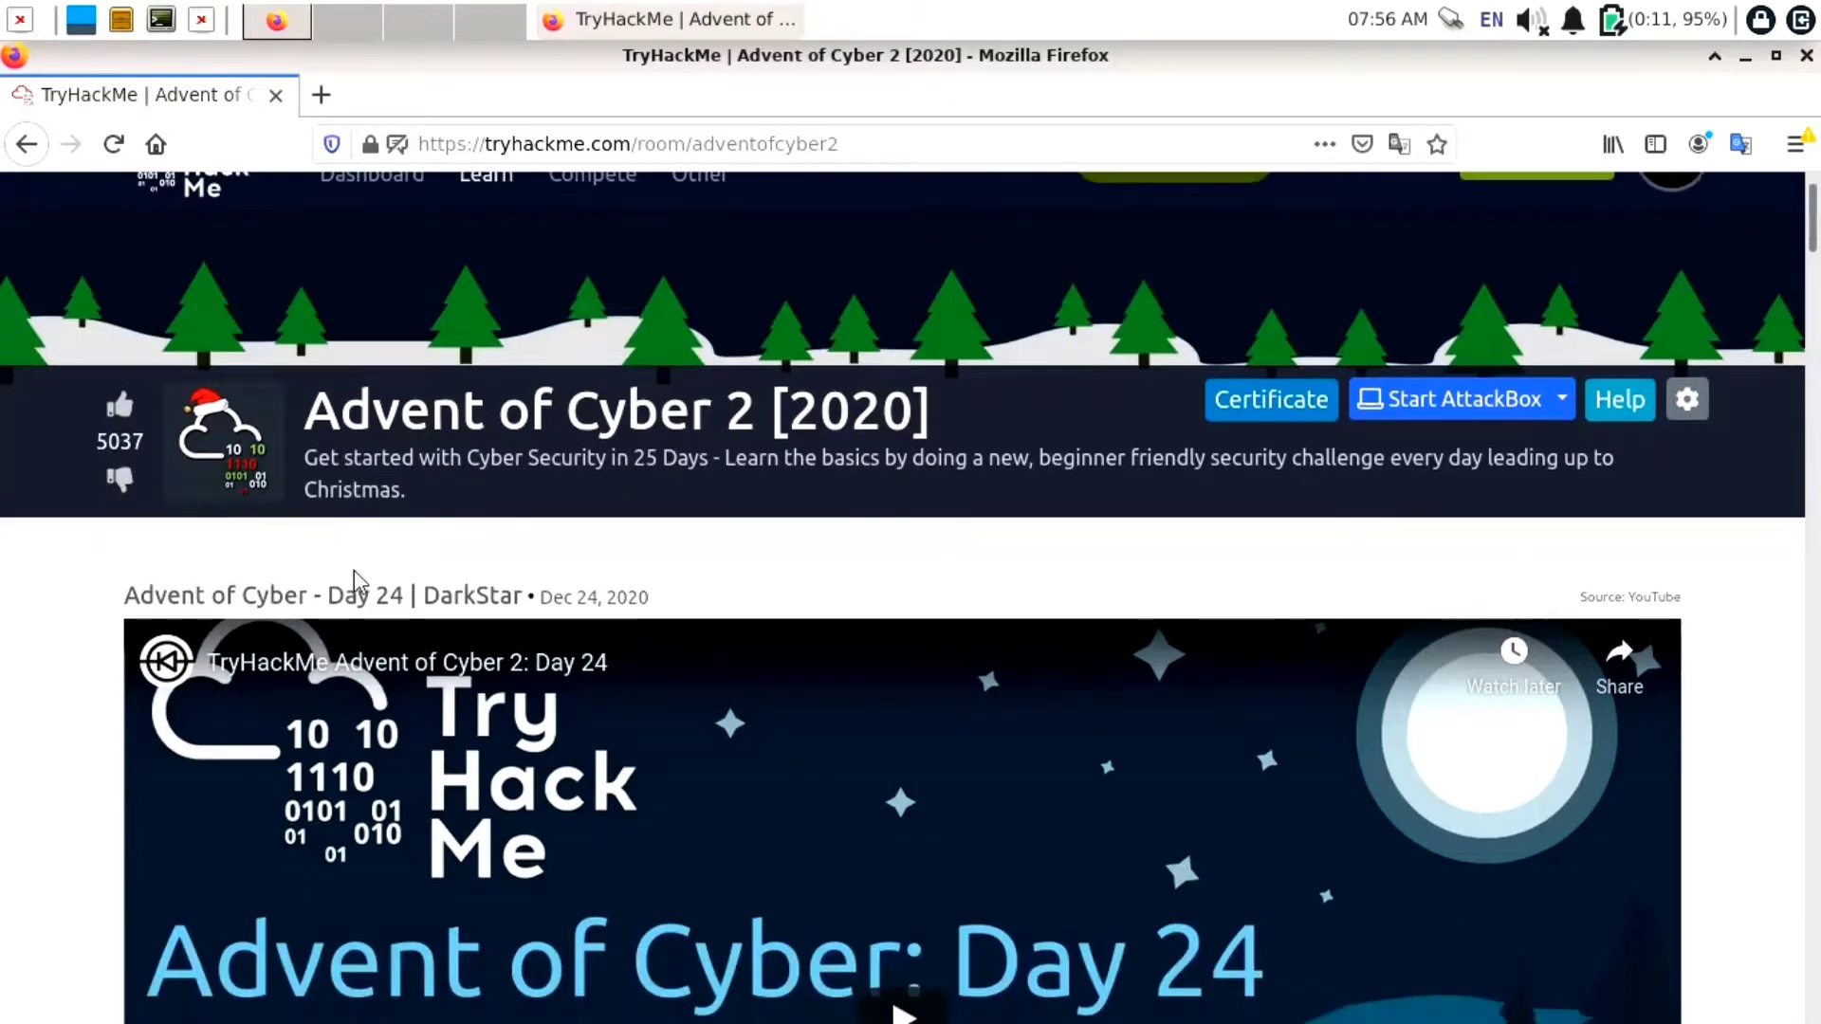
pyautogui.scroll(-4, 355, 571)
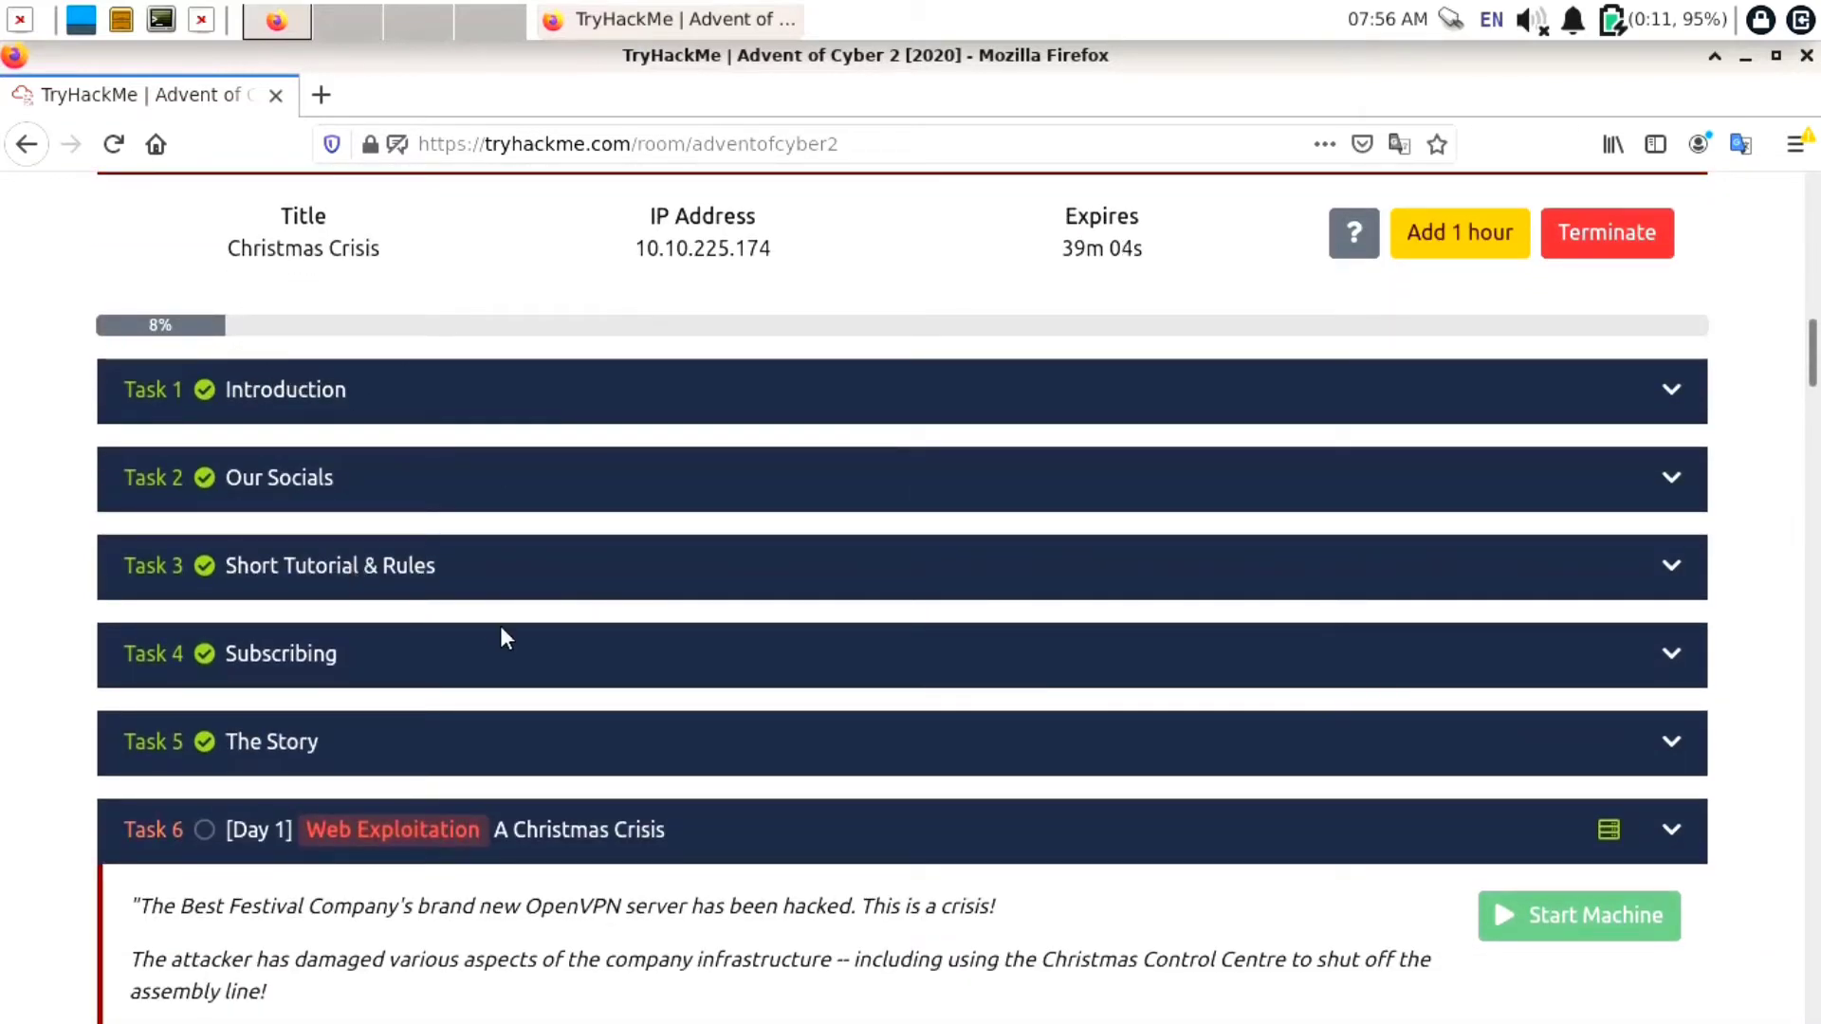
pyautogui.scroll(-4, 690, 645)
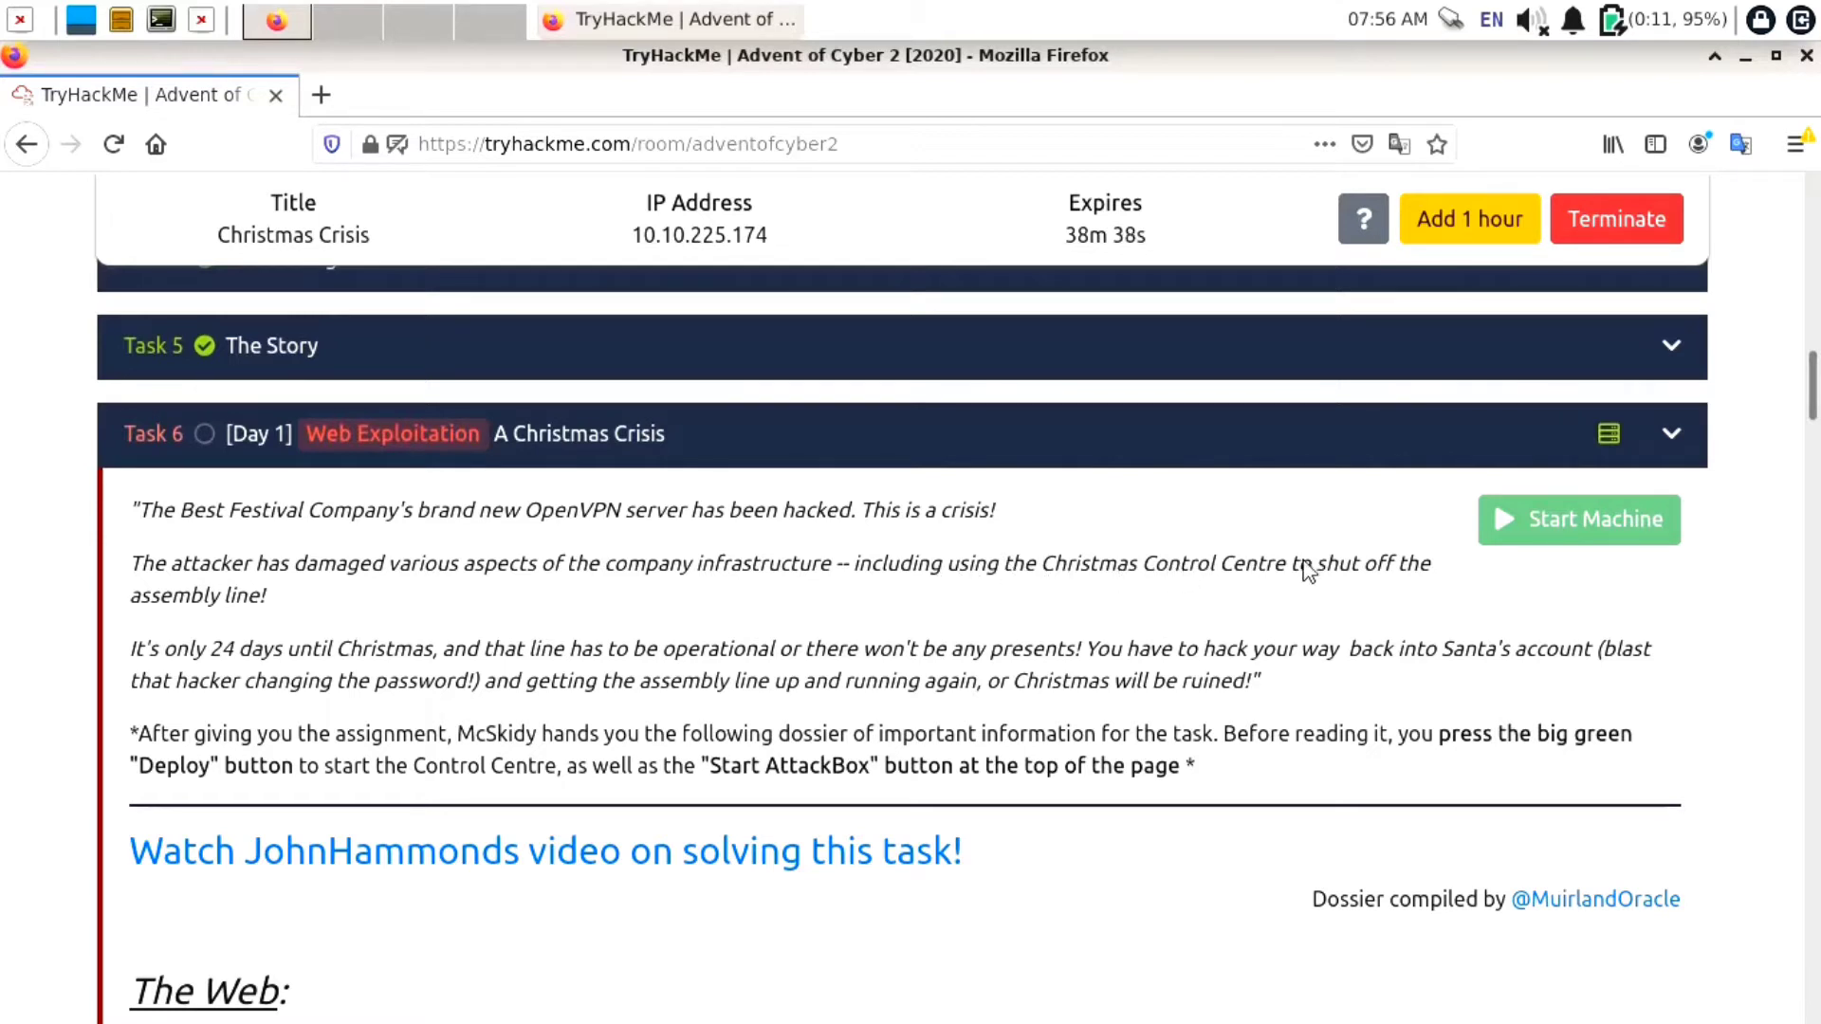
# Terminate the old Christmas Crisis machine, start a fresh one, and dismiss the access-options popup
pyautogui.click(1627, 242)
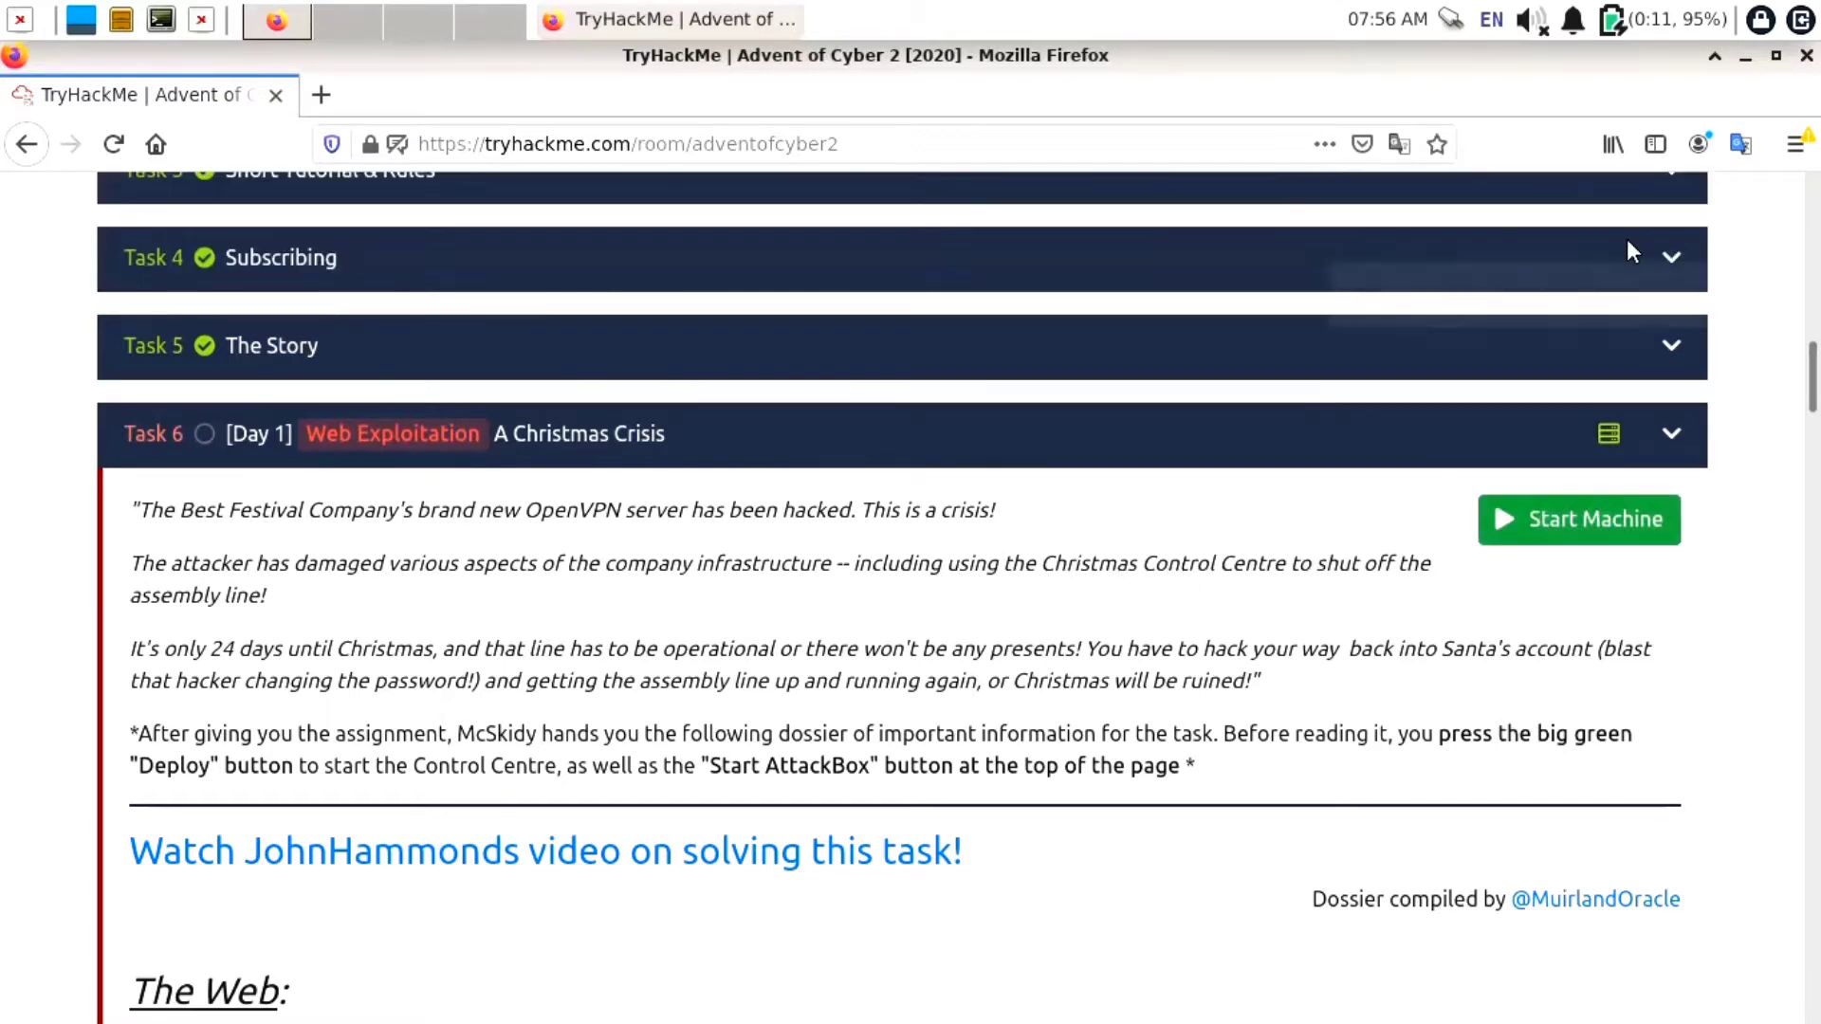
pyautogui.click(1540, 524)
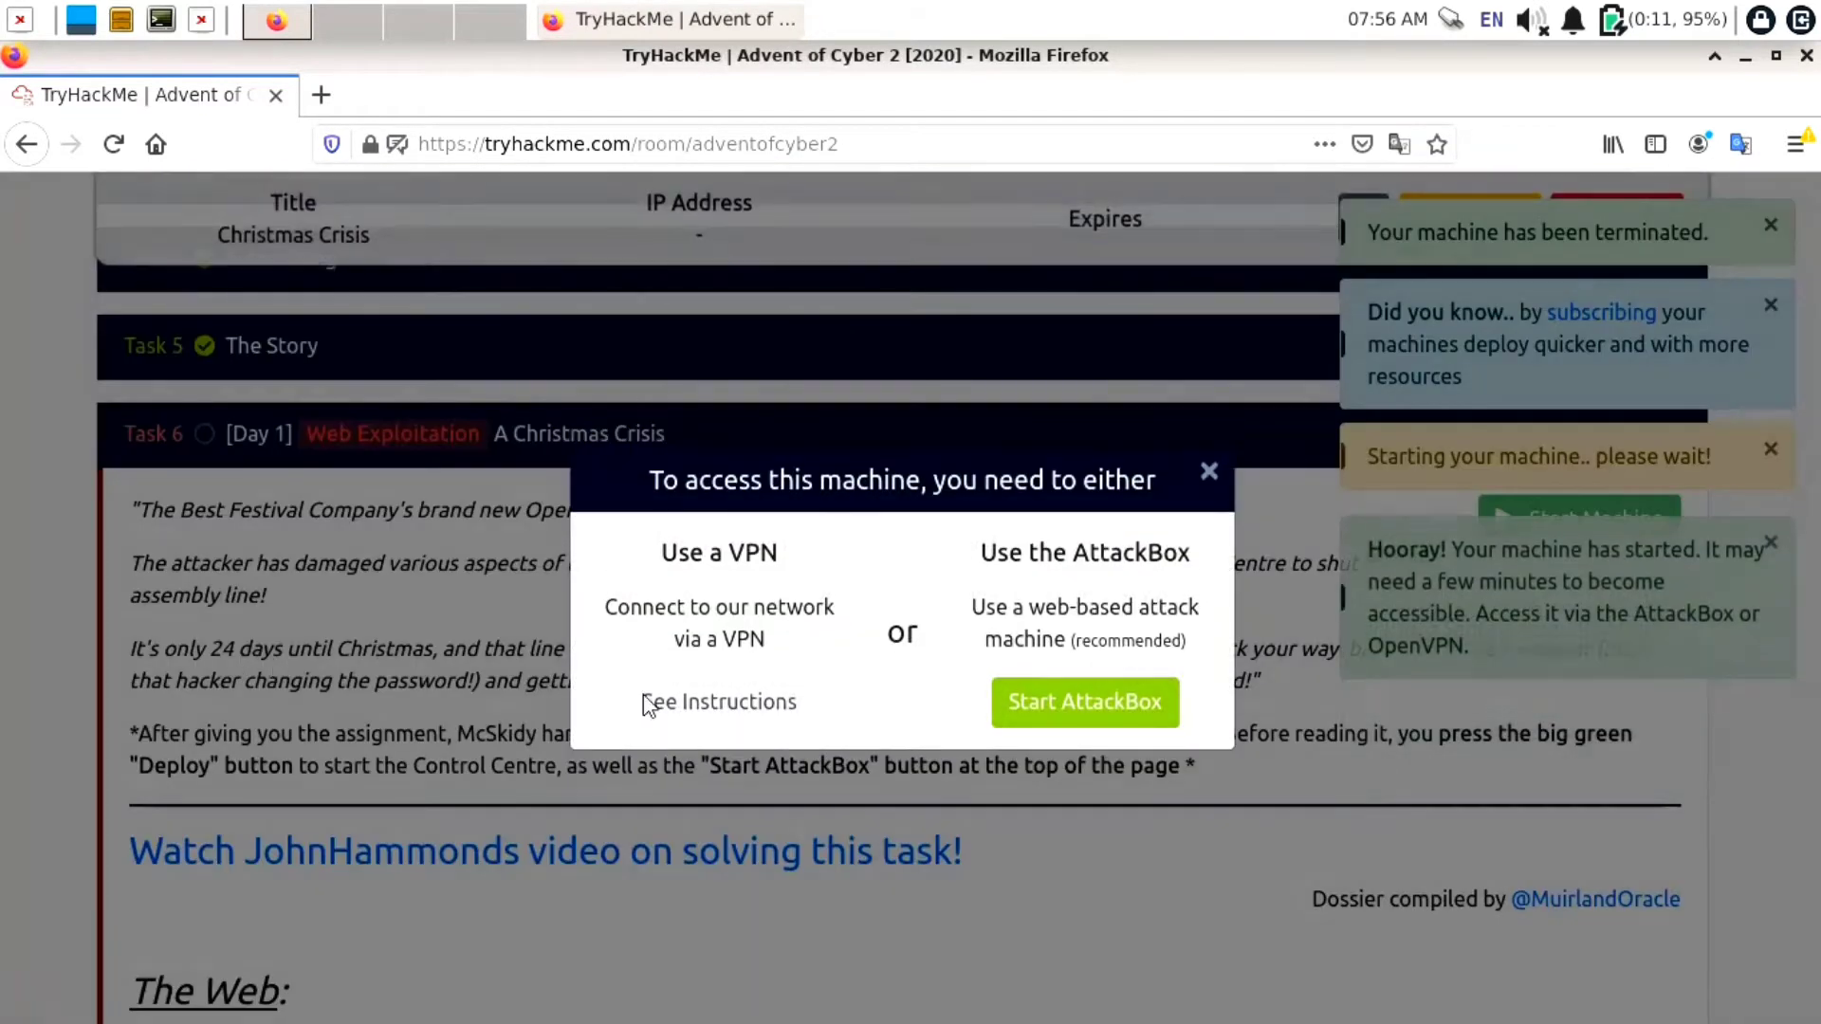
pyautogui.click(1210, 482)
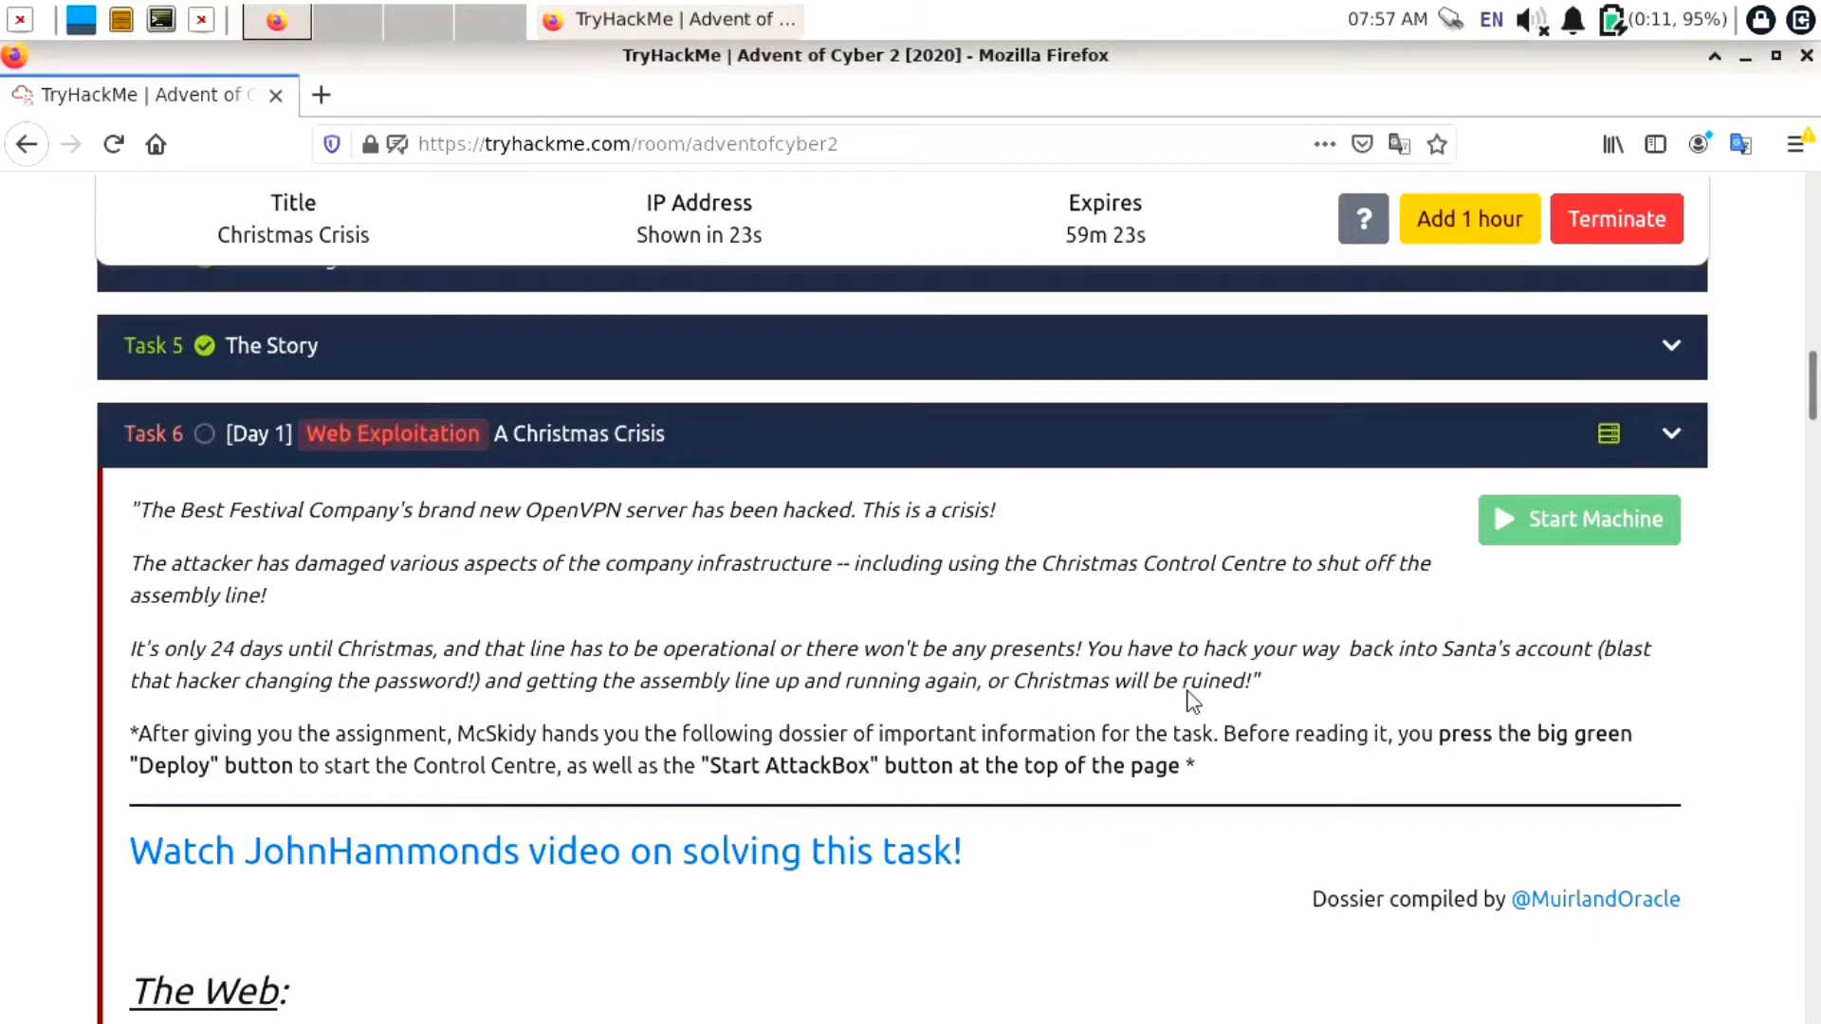
# Scroll down to the Day 1 questions, note the new IP 10.10.61.17, and open a terminal
pyautogui.moveTo(1499, 653); pyautogui.dragTo(1453, 654)
pyautogui.scroll(-3, 1154, 741)
pyautogui.scroll(-3, 1155, 741)
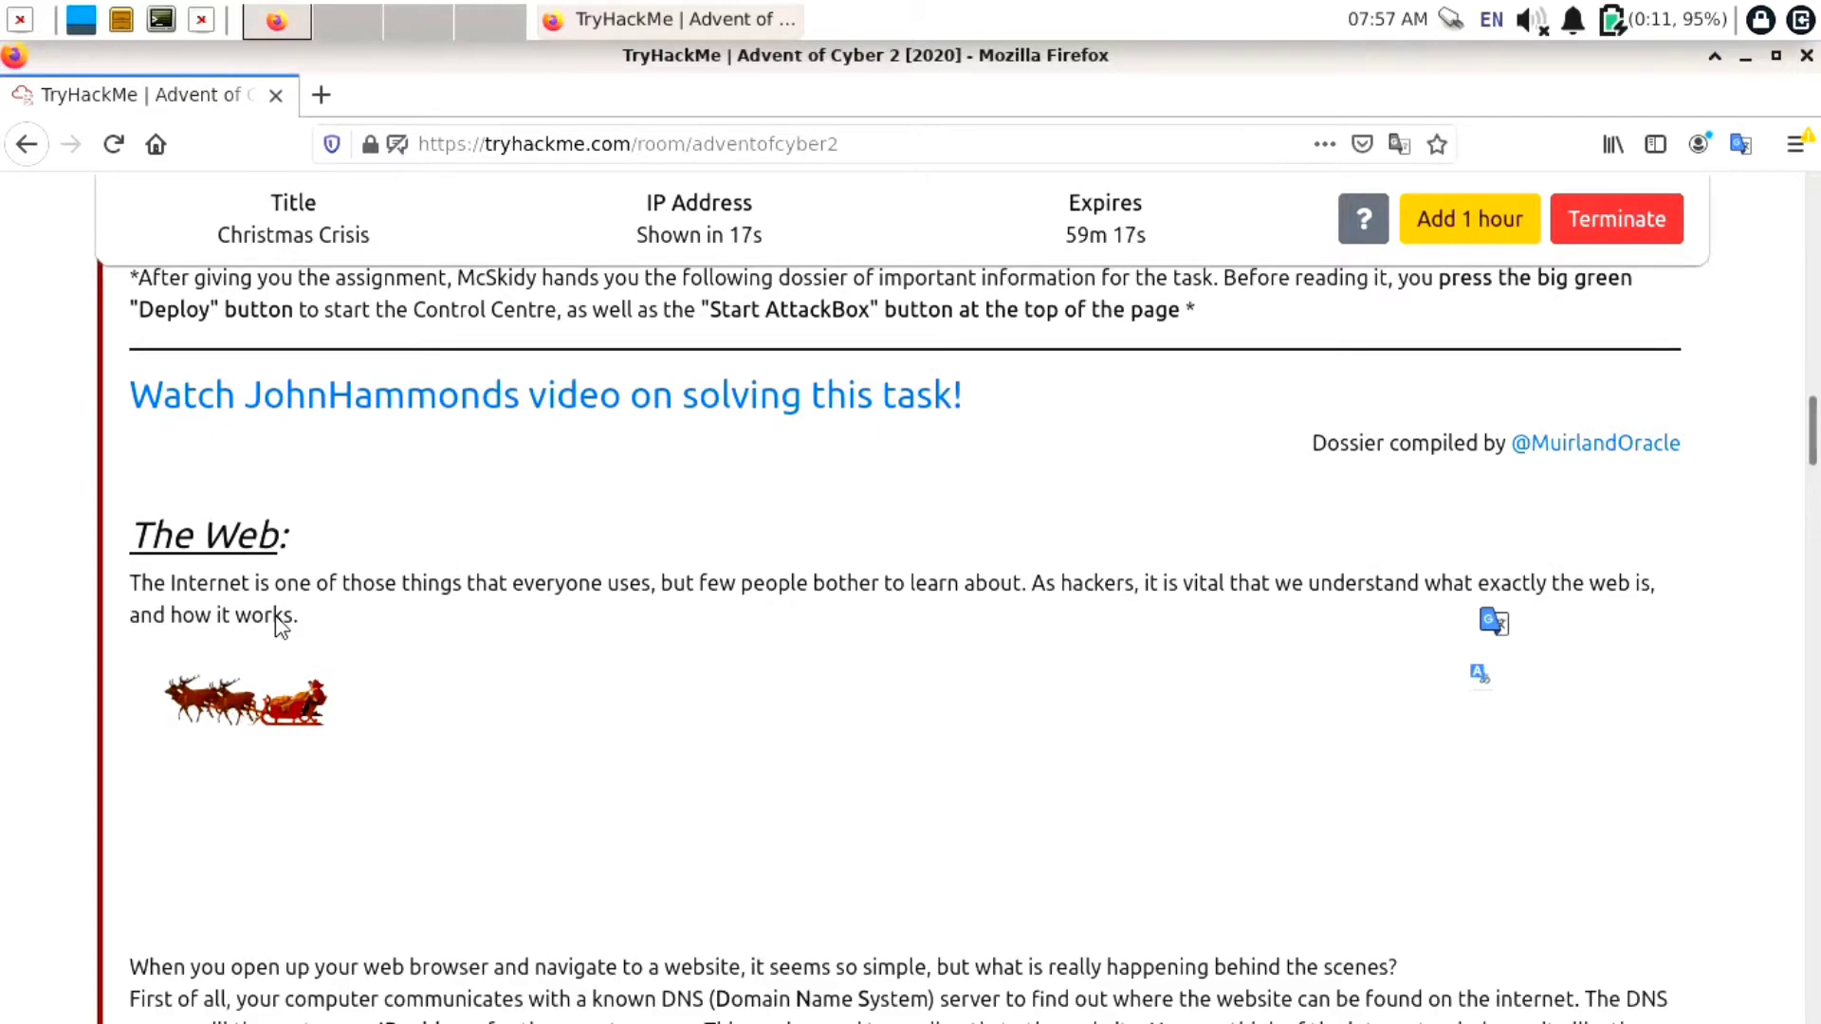
pyautogui.scroll(-5, 276, 622)
pyautogui.scroll(-10, 276, 622)
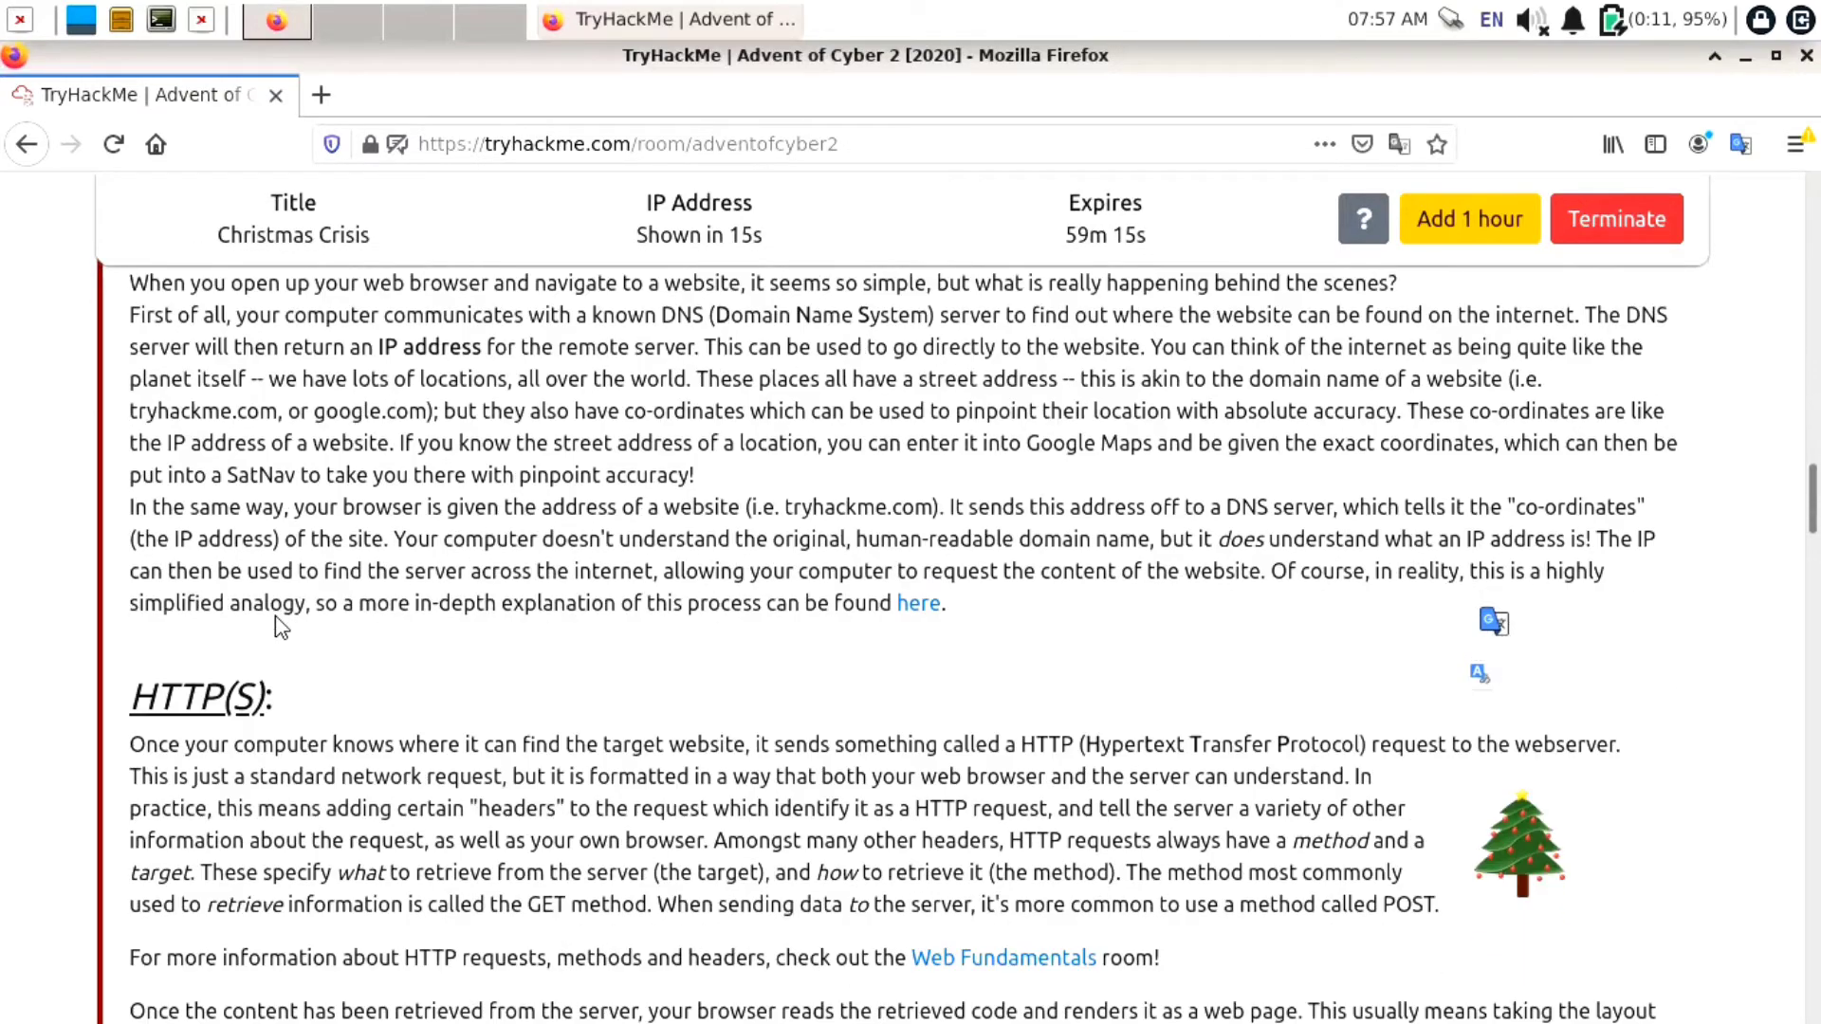
pyautogui.scroll(-7, 277, 625)
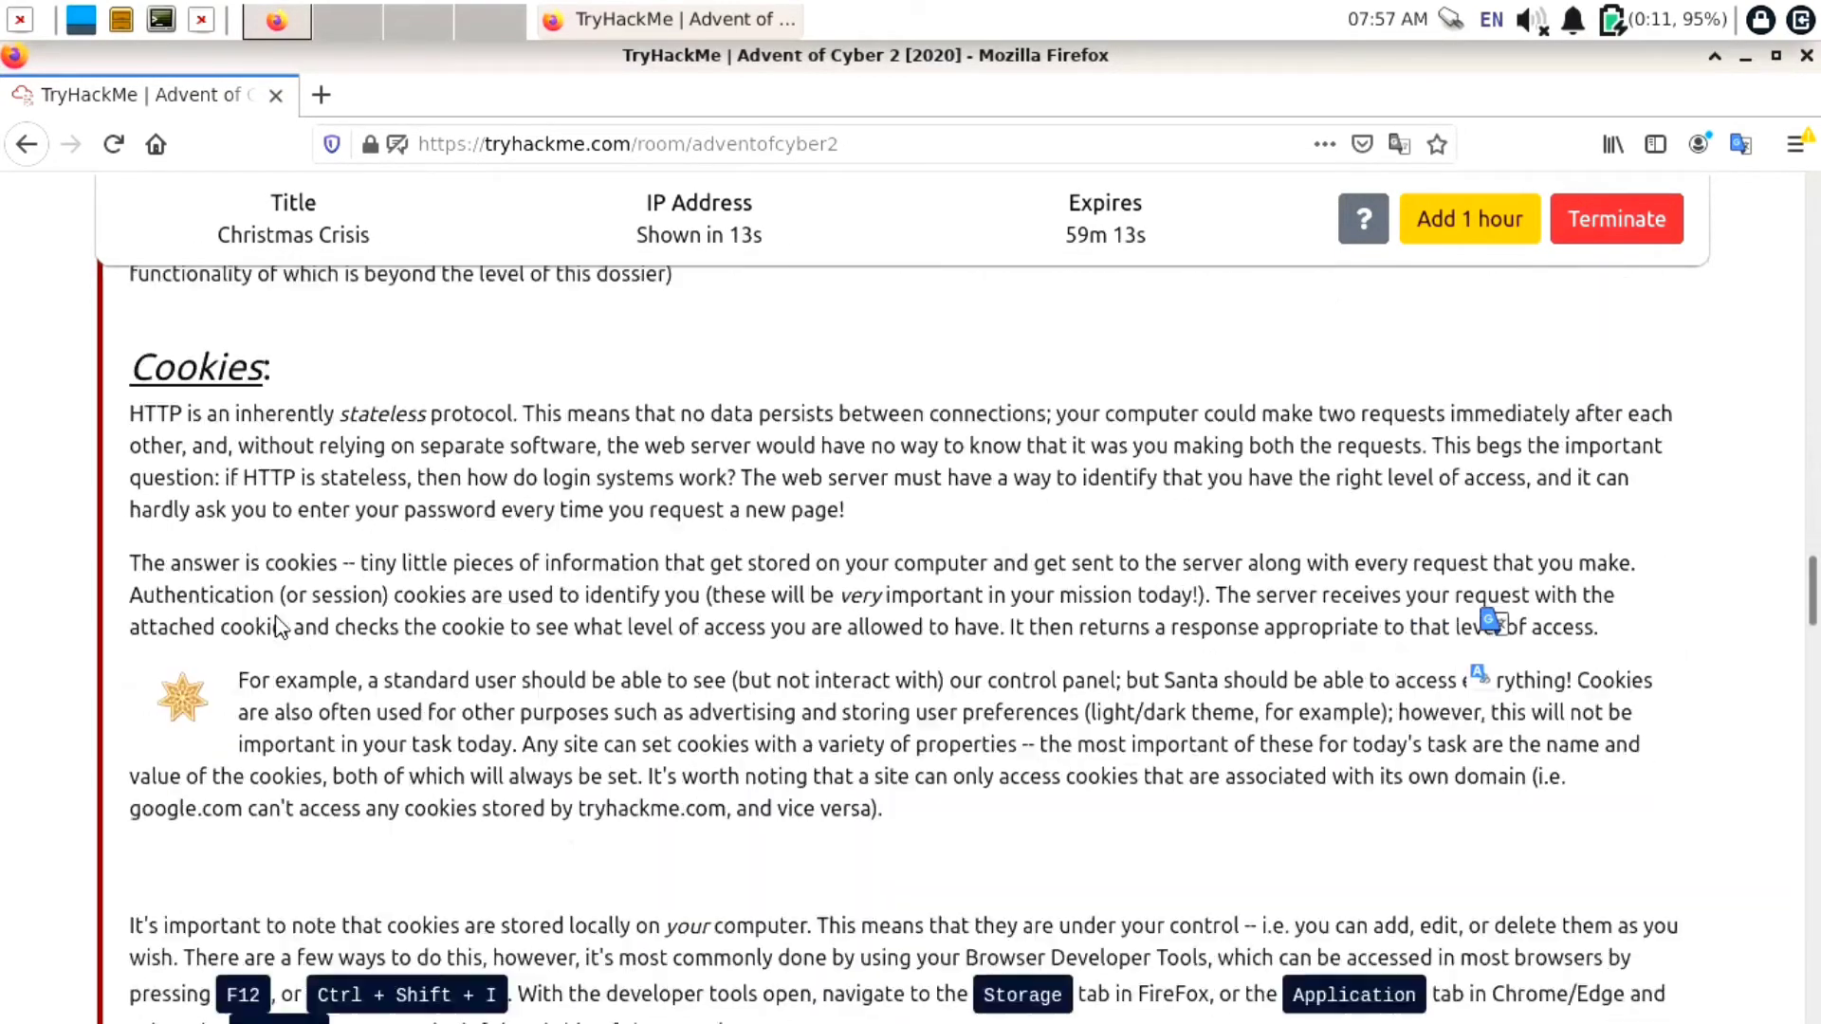
pyautogui.scroll(-5, 277, 625)
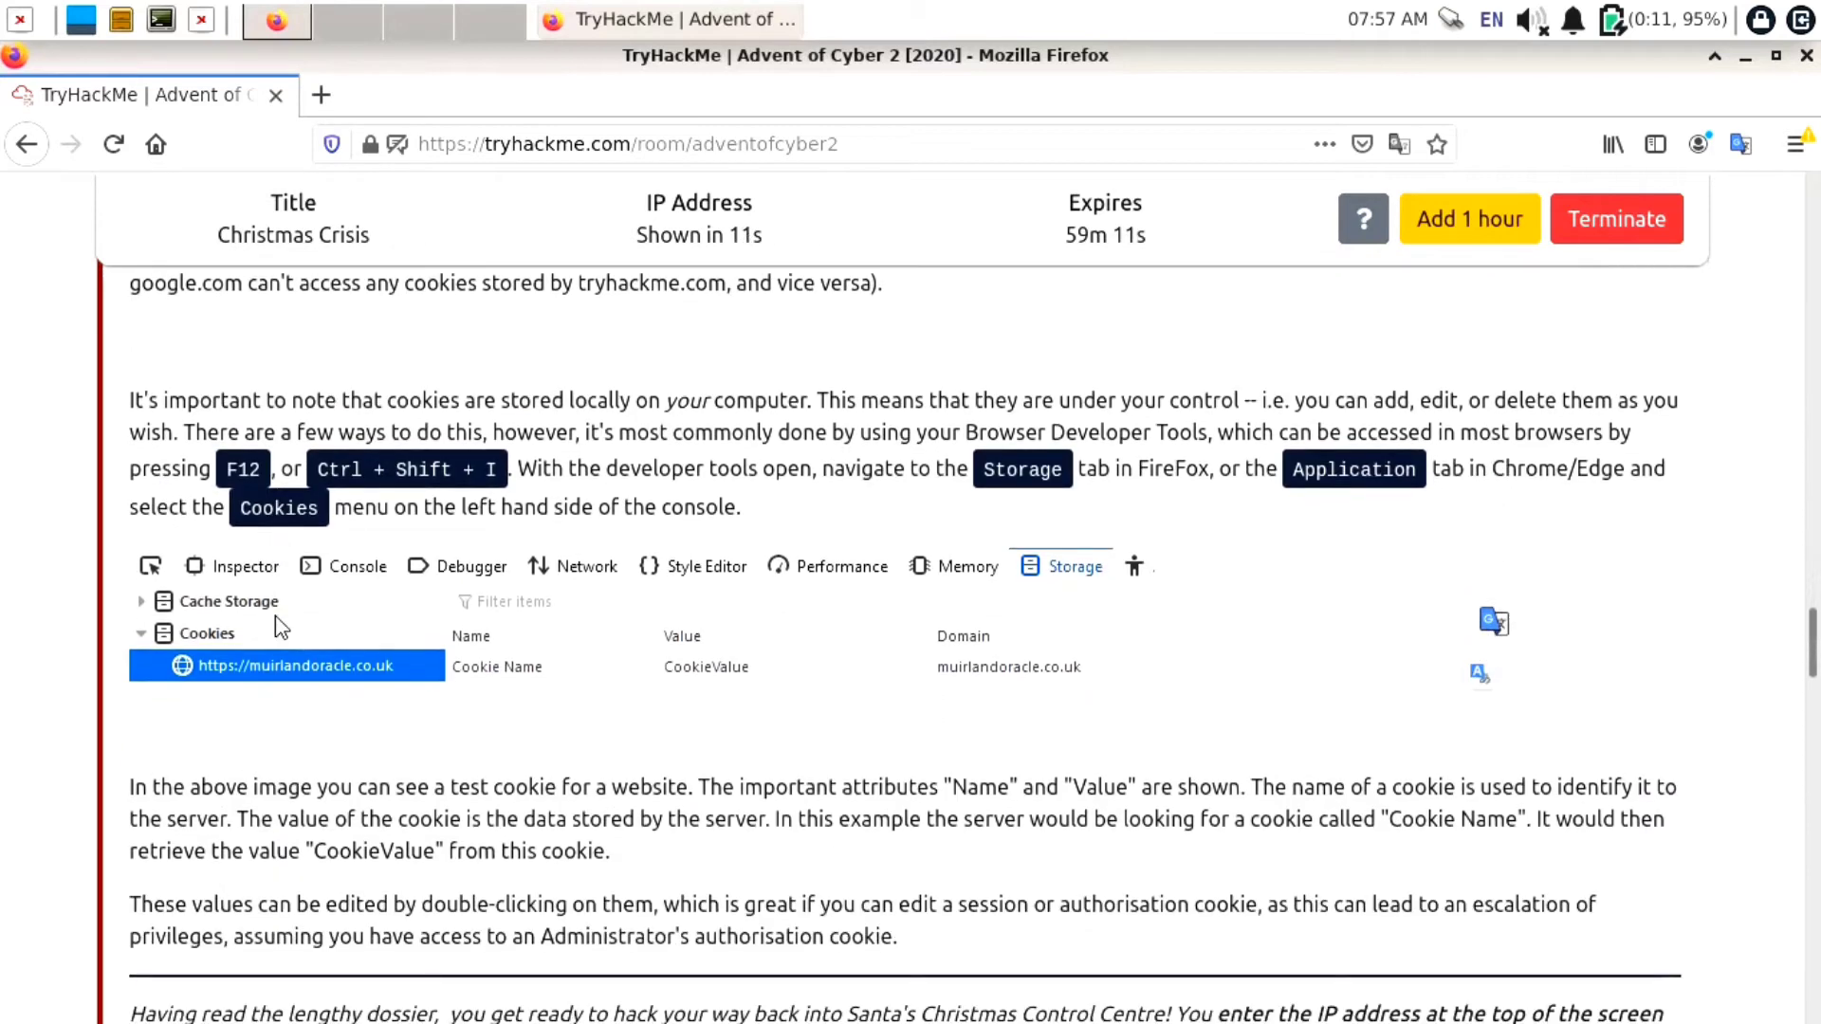
pyautogui.scroll(-4, 277, 626)
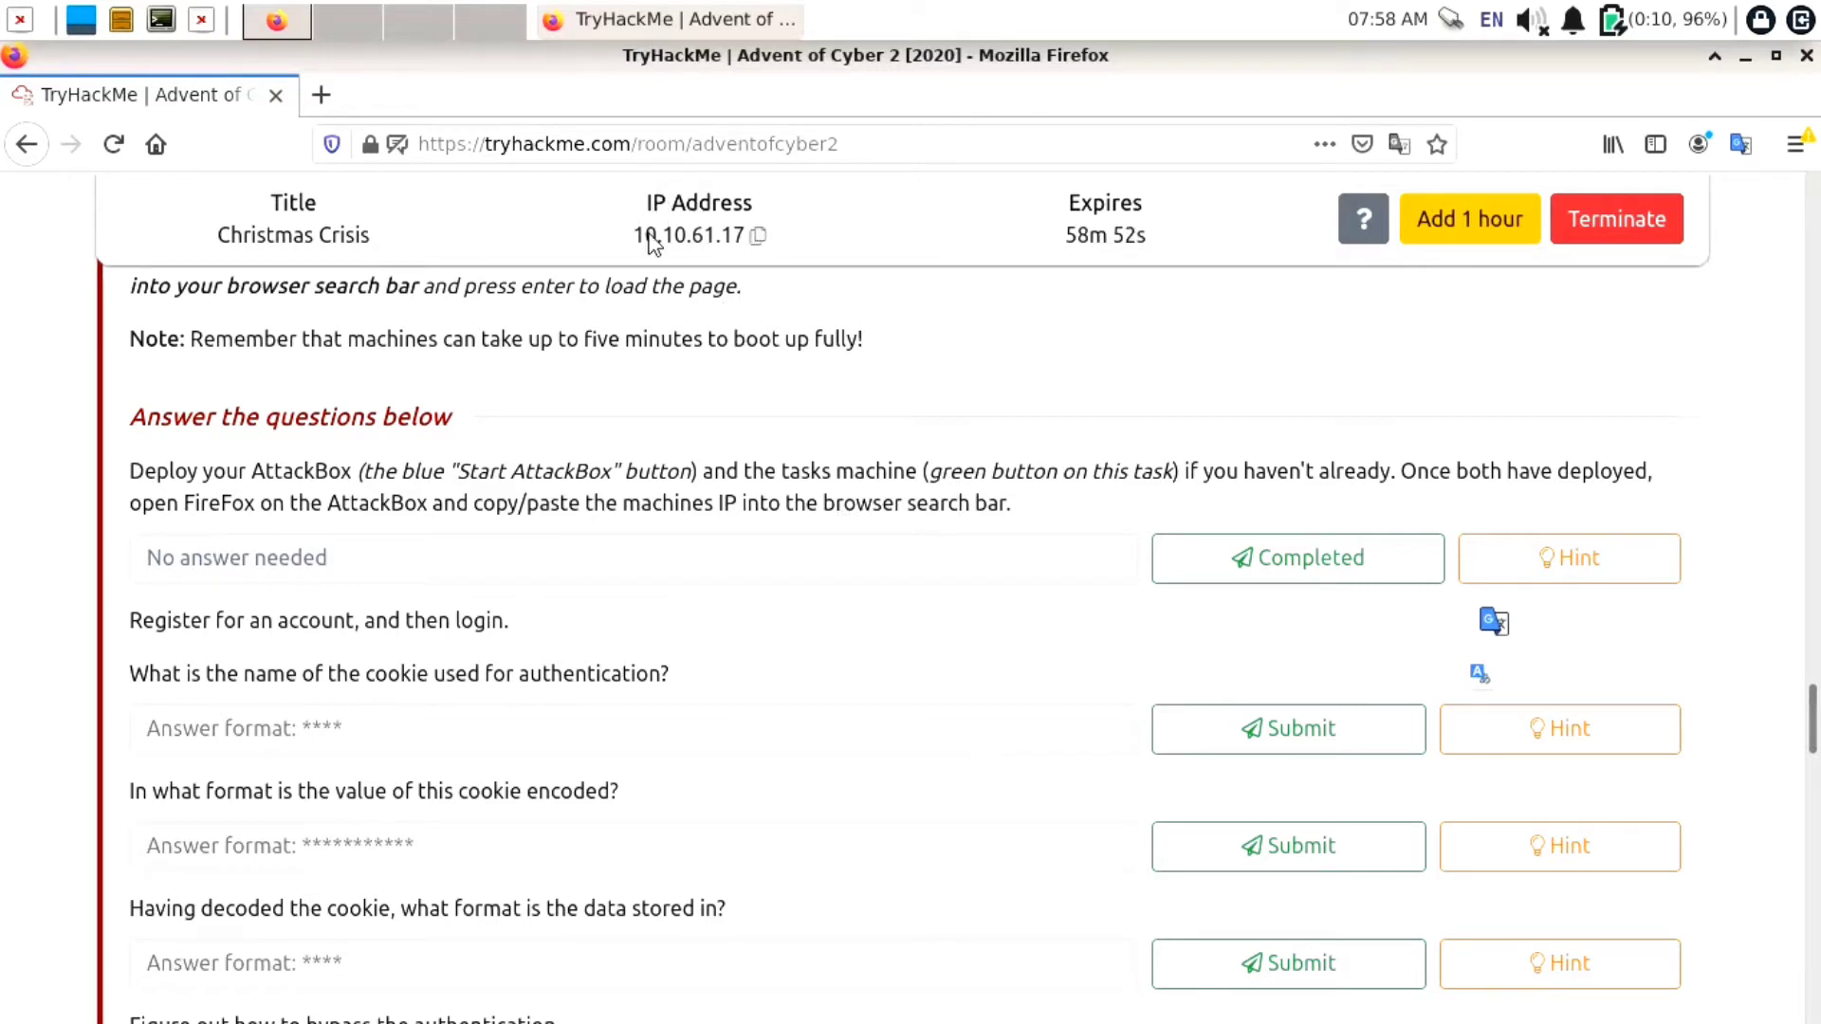
pyautogui.moveTo(762, 242)
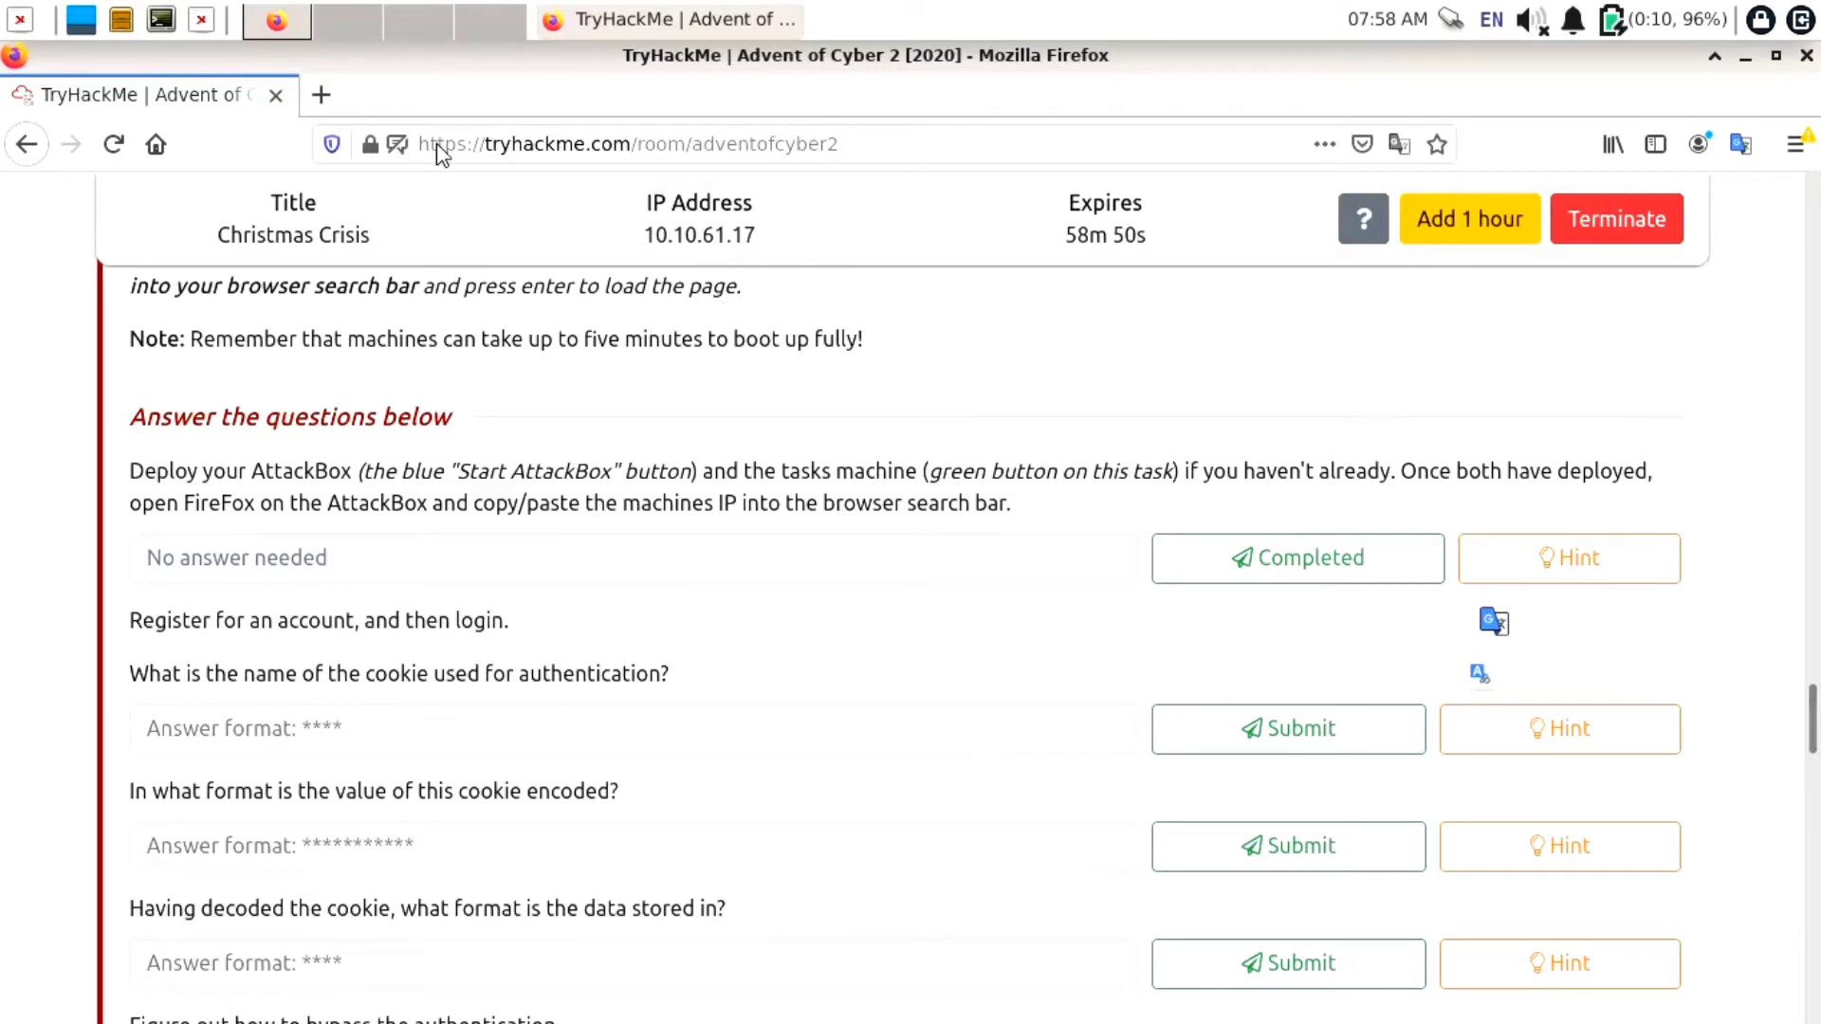
pyautogui.click(161, 21)
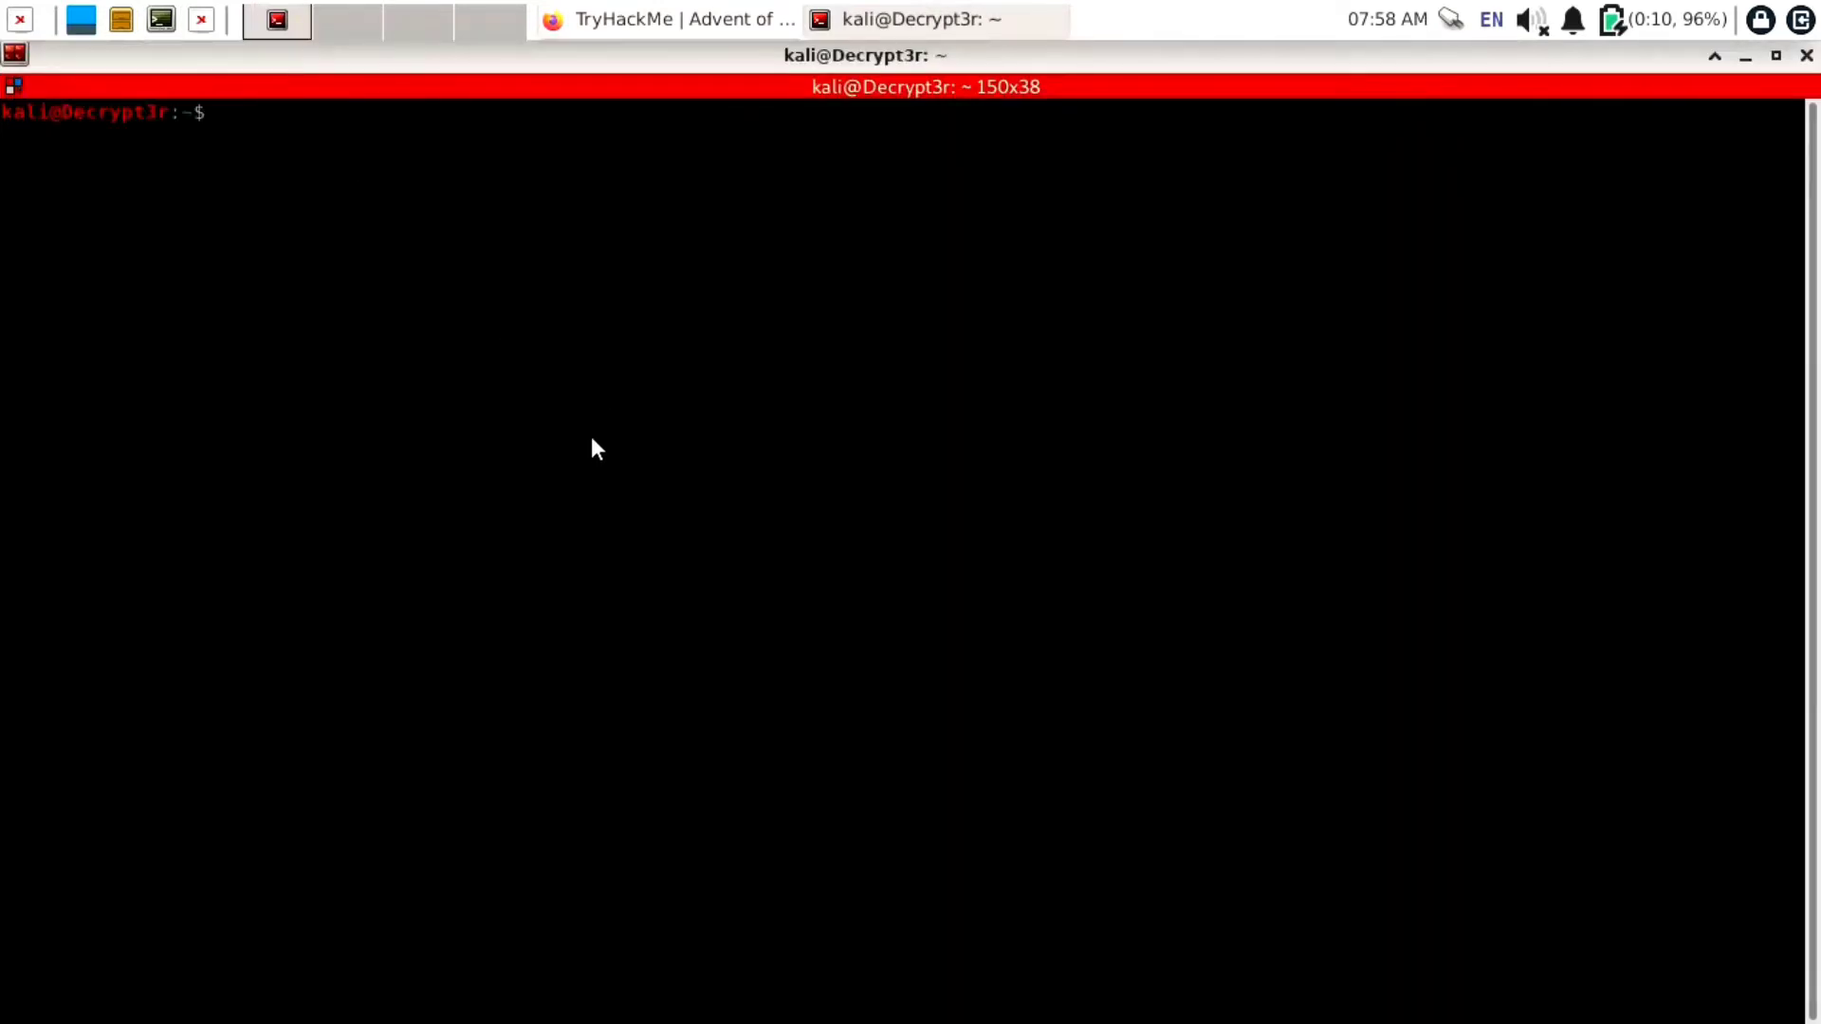
# Become root with sudo -i, change into /home/kali/Desktop/TryHackMe, and list its files
pyautogui.write('sudo -i')
pyautogui.press('Return')
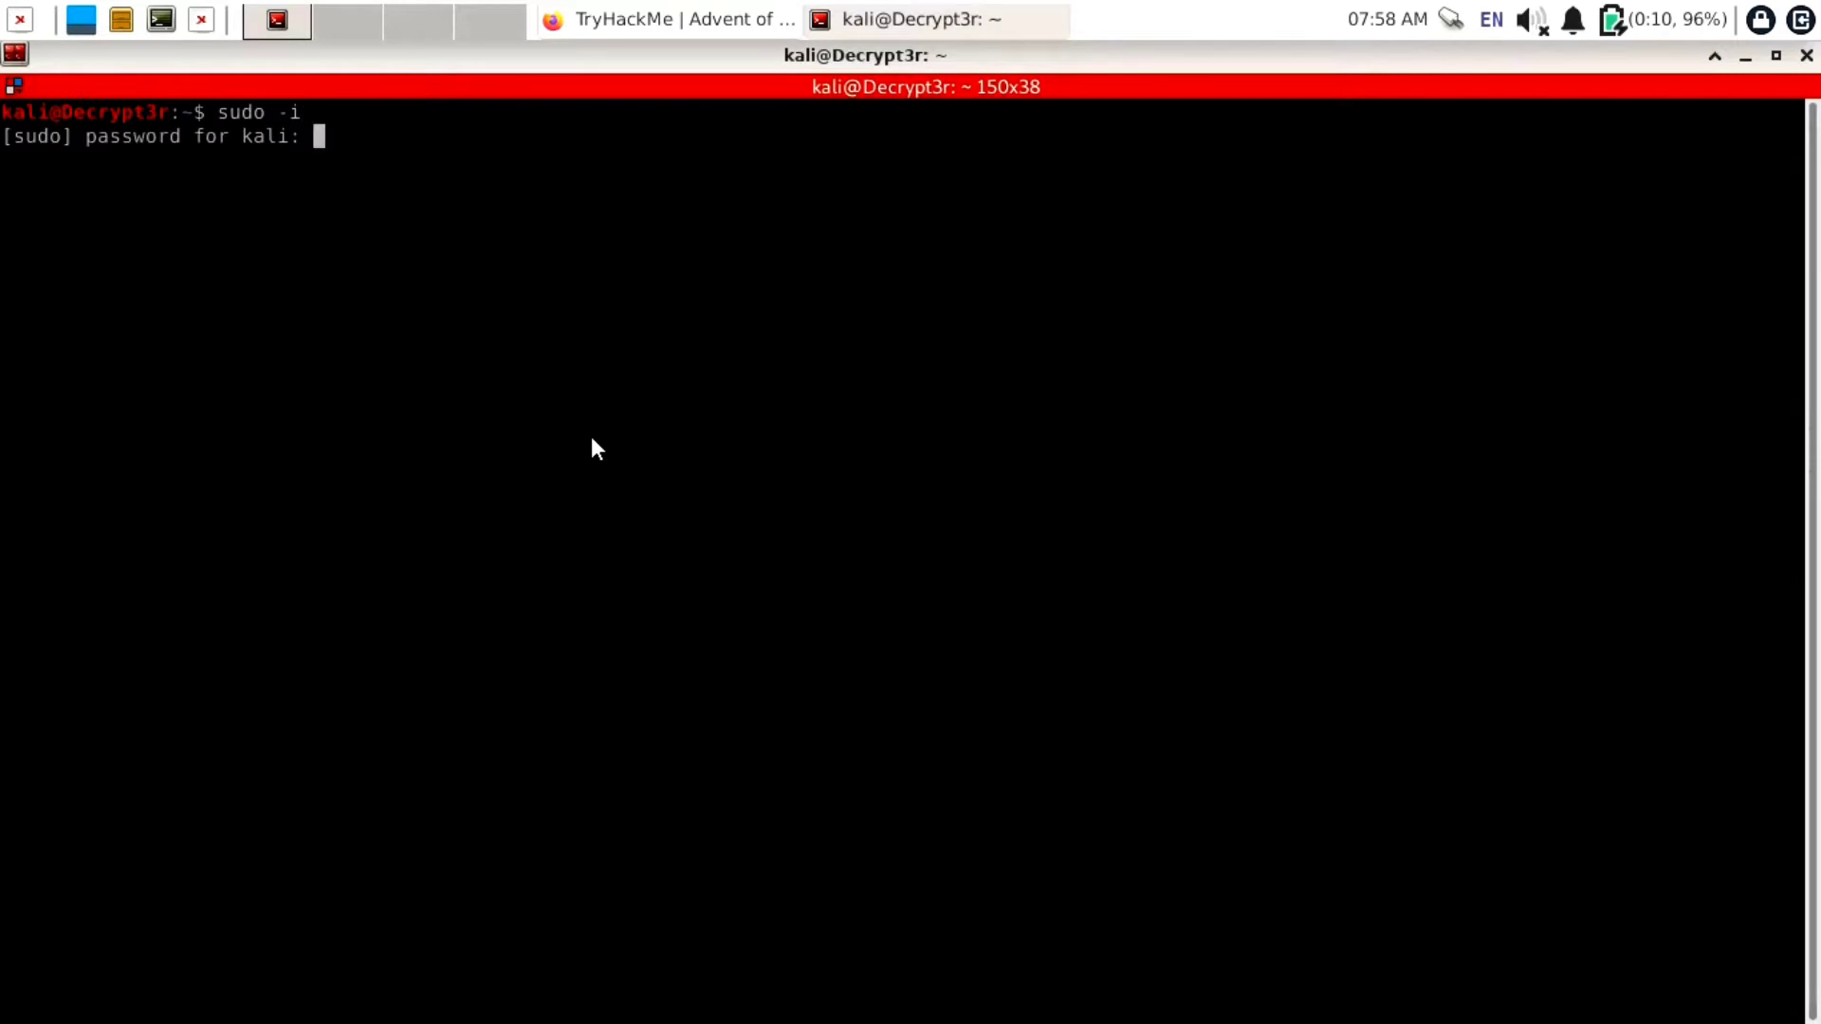
pyautogui.press('Return')
pyautogui.write('c')
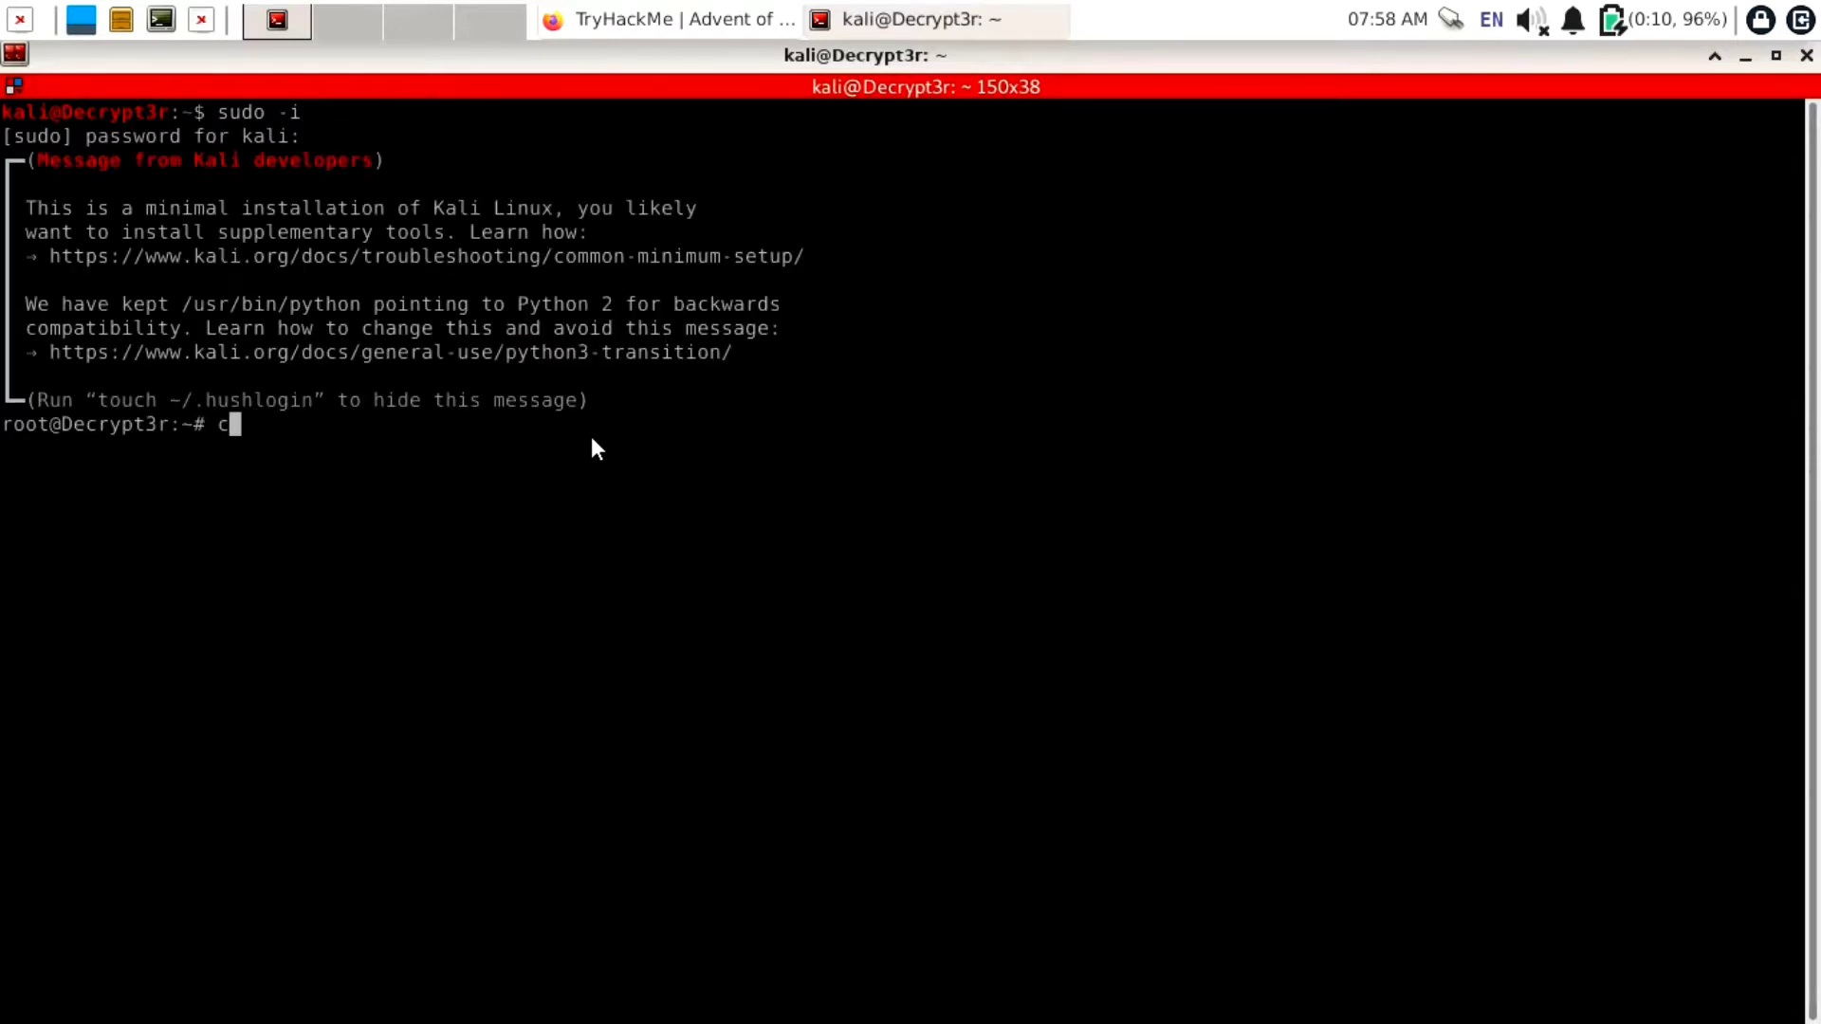
pyautogui.write('d /home/kali/')
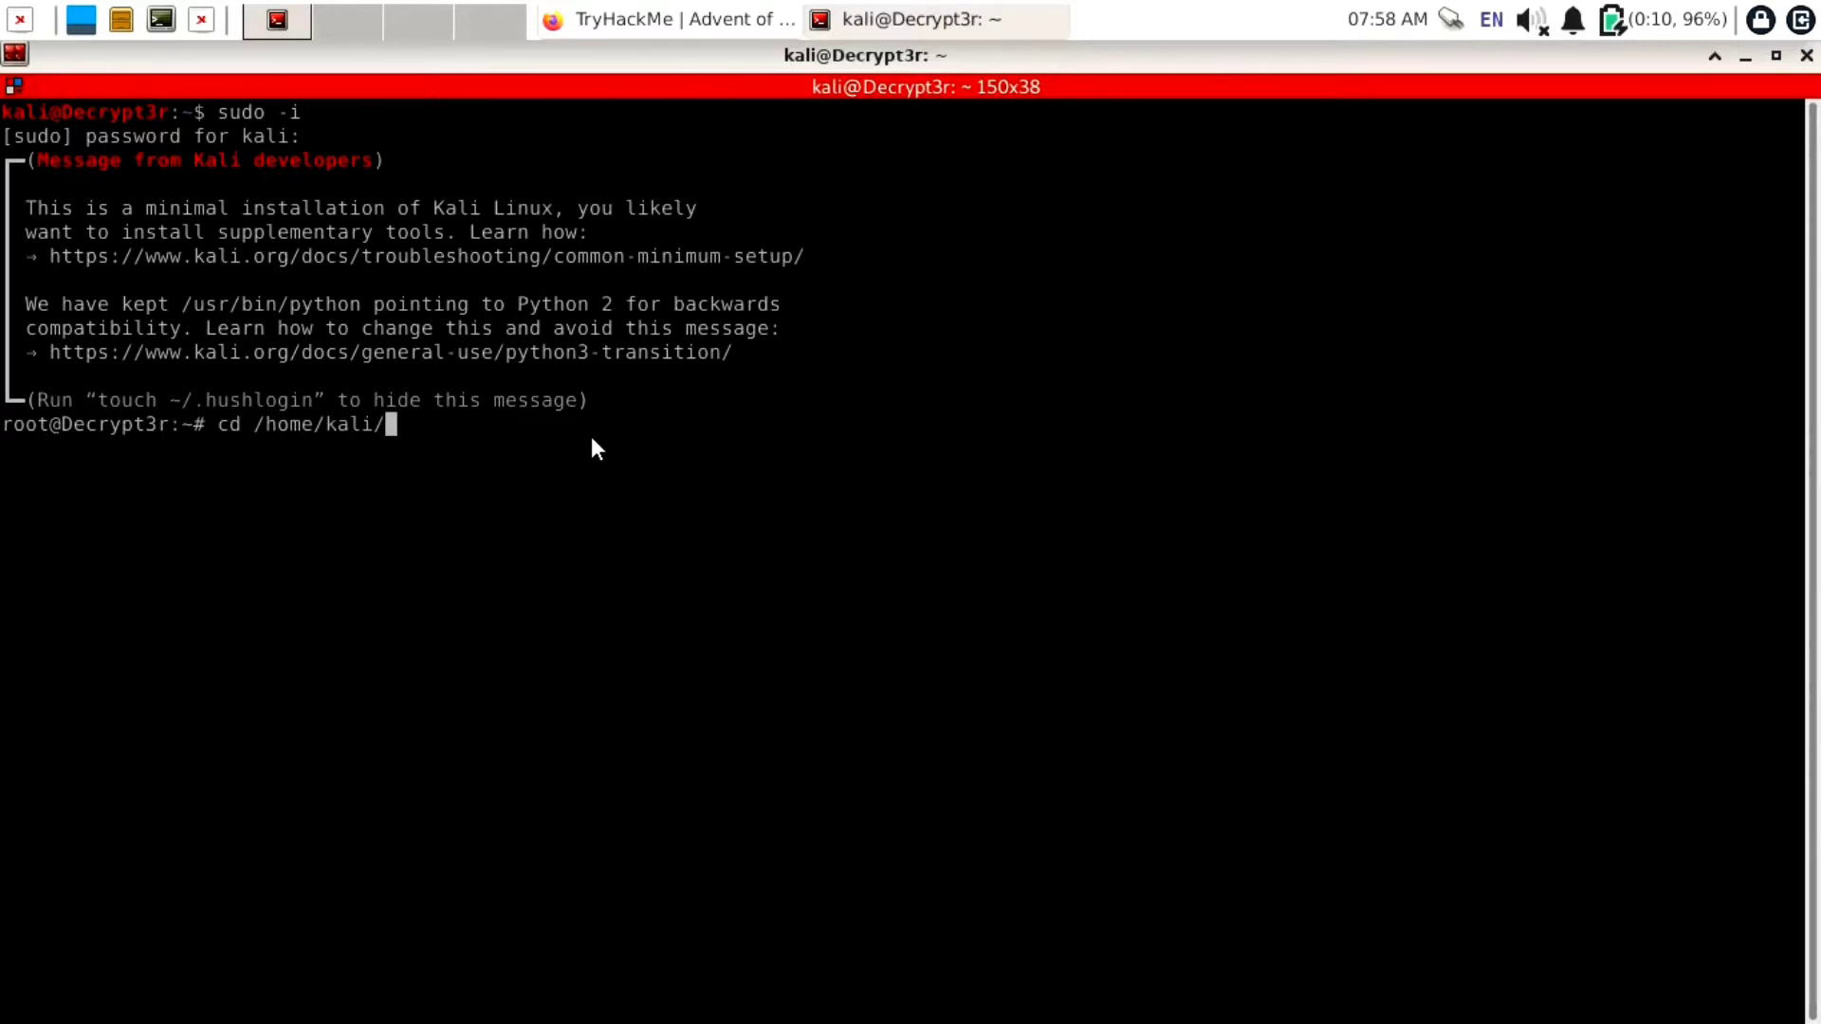
pyautogui.write('Des')
pyautogui.press('Tab')
pyautogui.write('Try')
pyautogui.press('Tab')
pyautogui.press('Return')
pyautogui.write('ls')
pyautogui.press('Return')
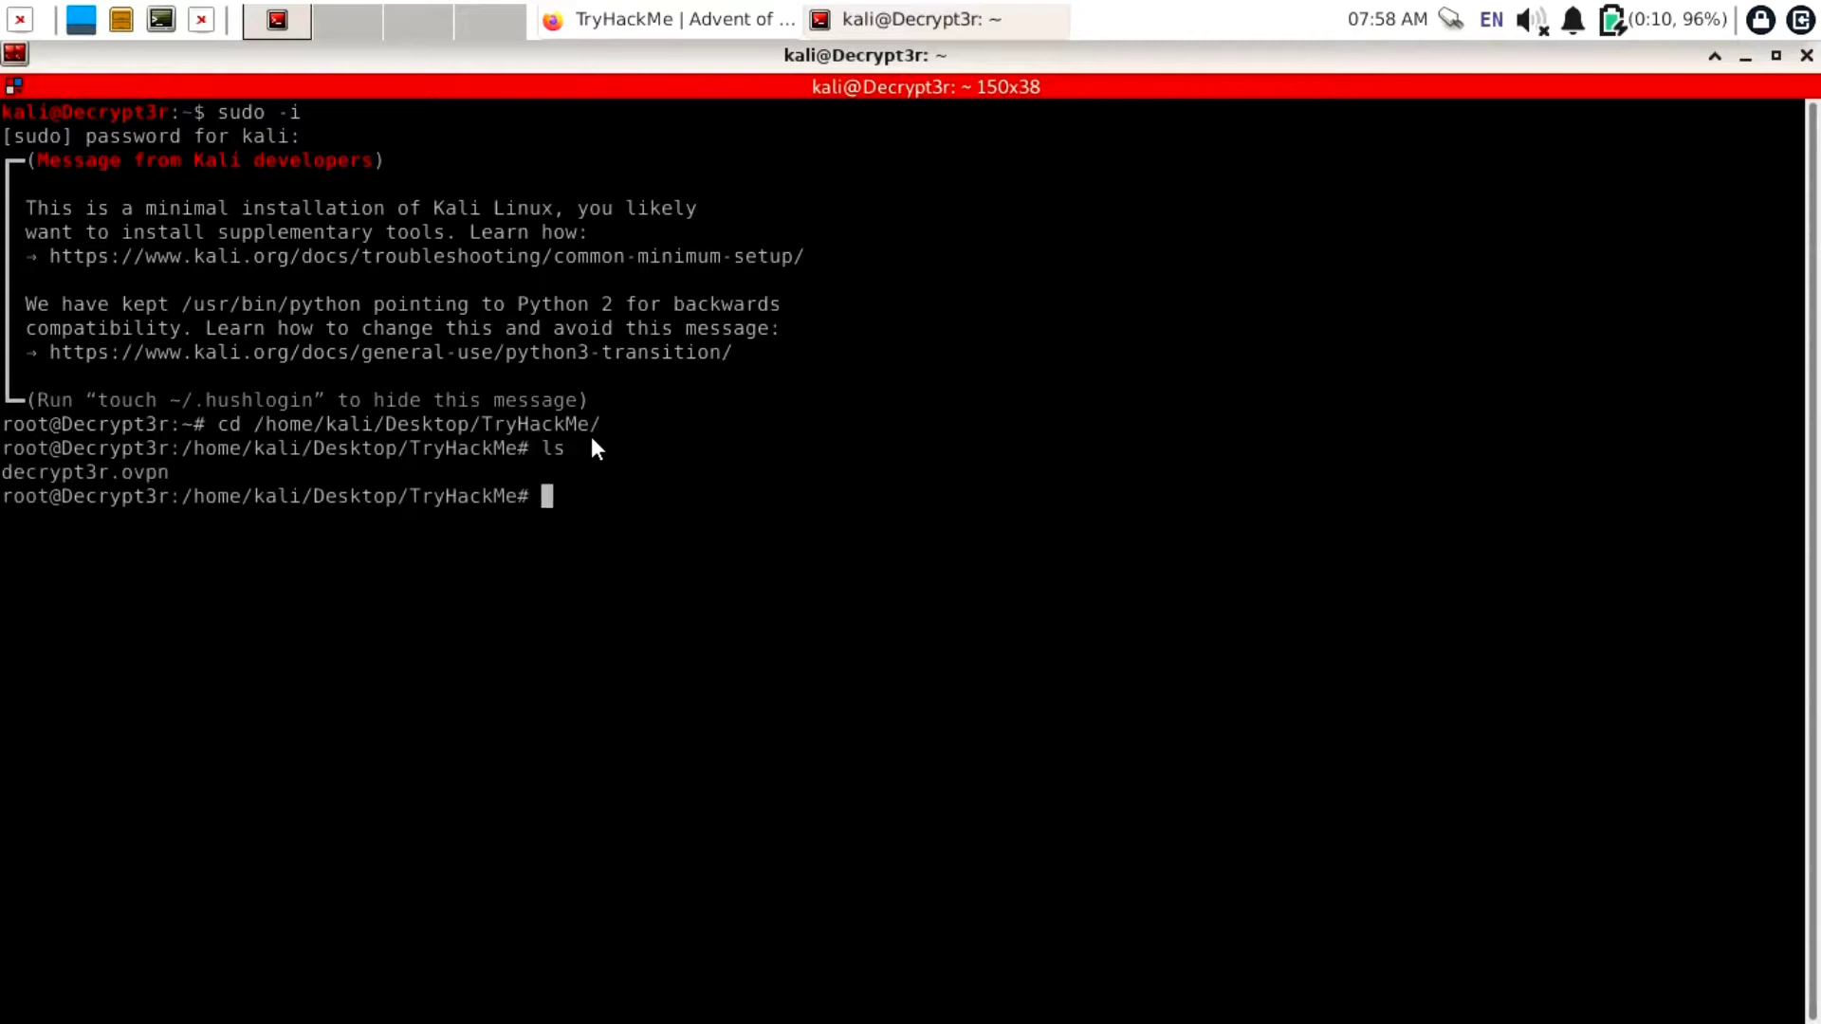
# Run openvpn with decrypt3r.ovpn and split Terminator into a second side-by-side pane
pyautogui.doubleClick(147, 476)
pyautogui.write('op')
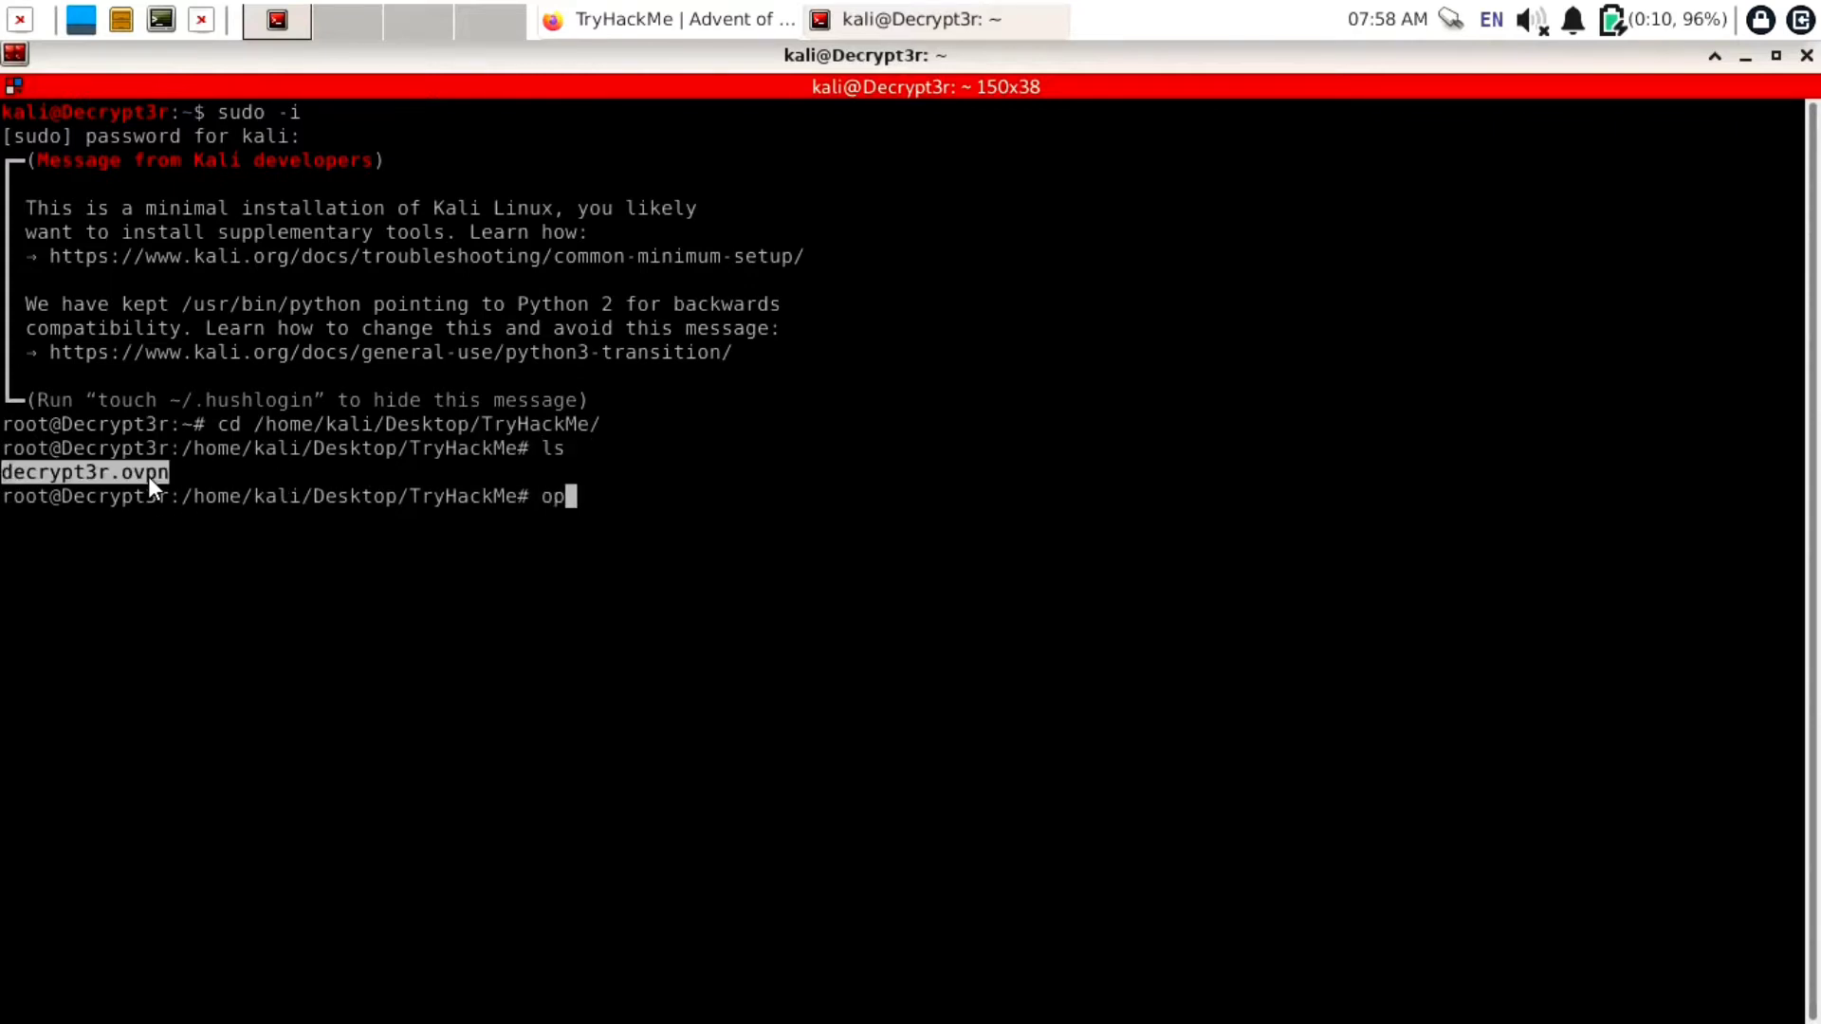
pyautogui.write('envpn decrypt3r.ovpn')
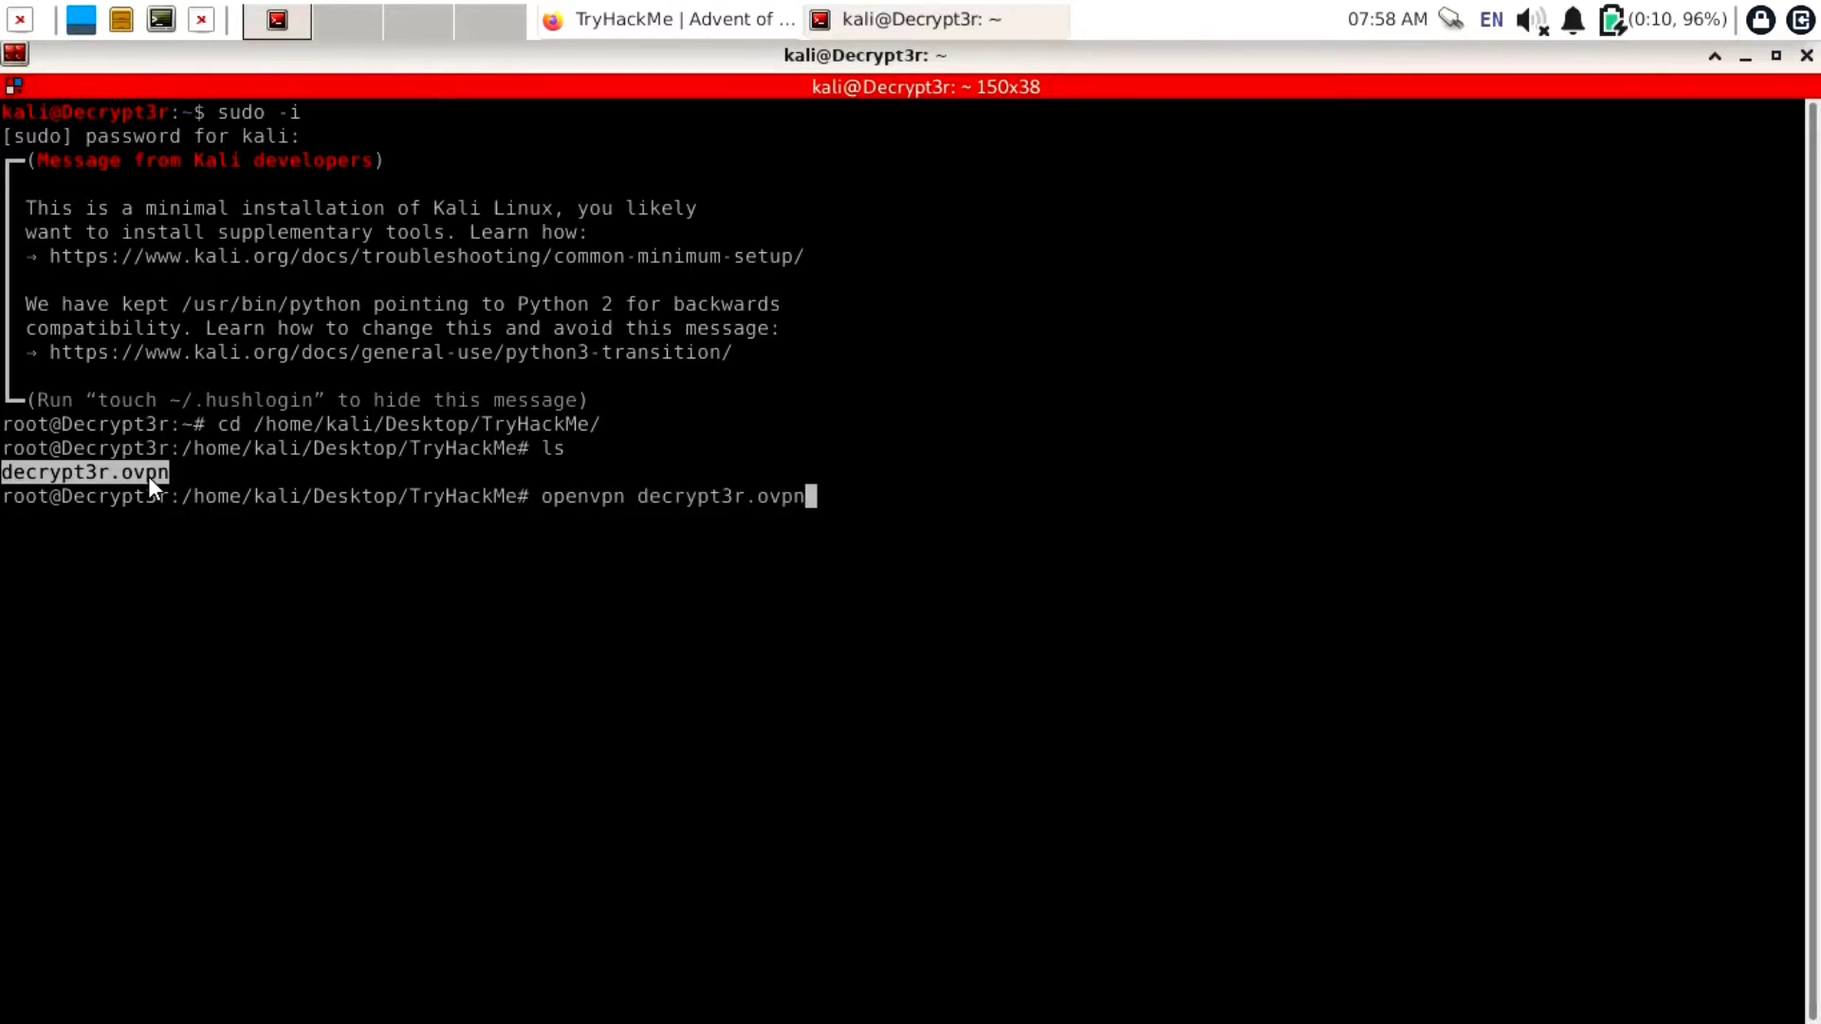
pyautogui.press('Return')
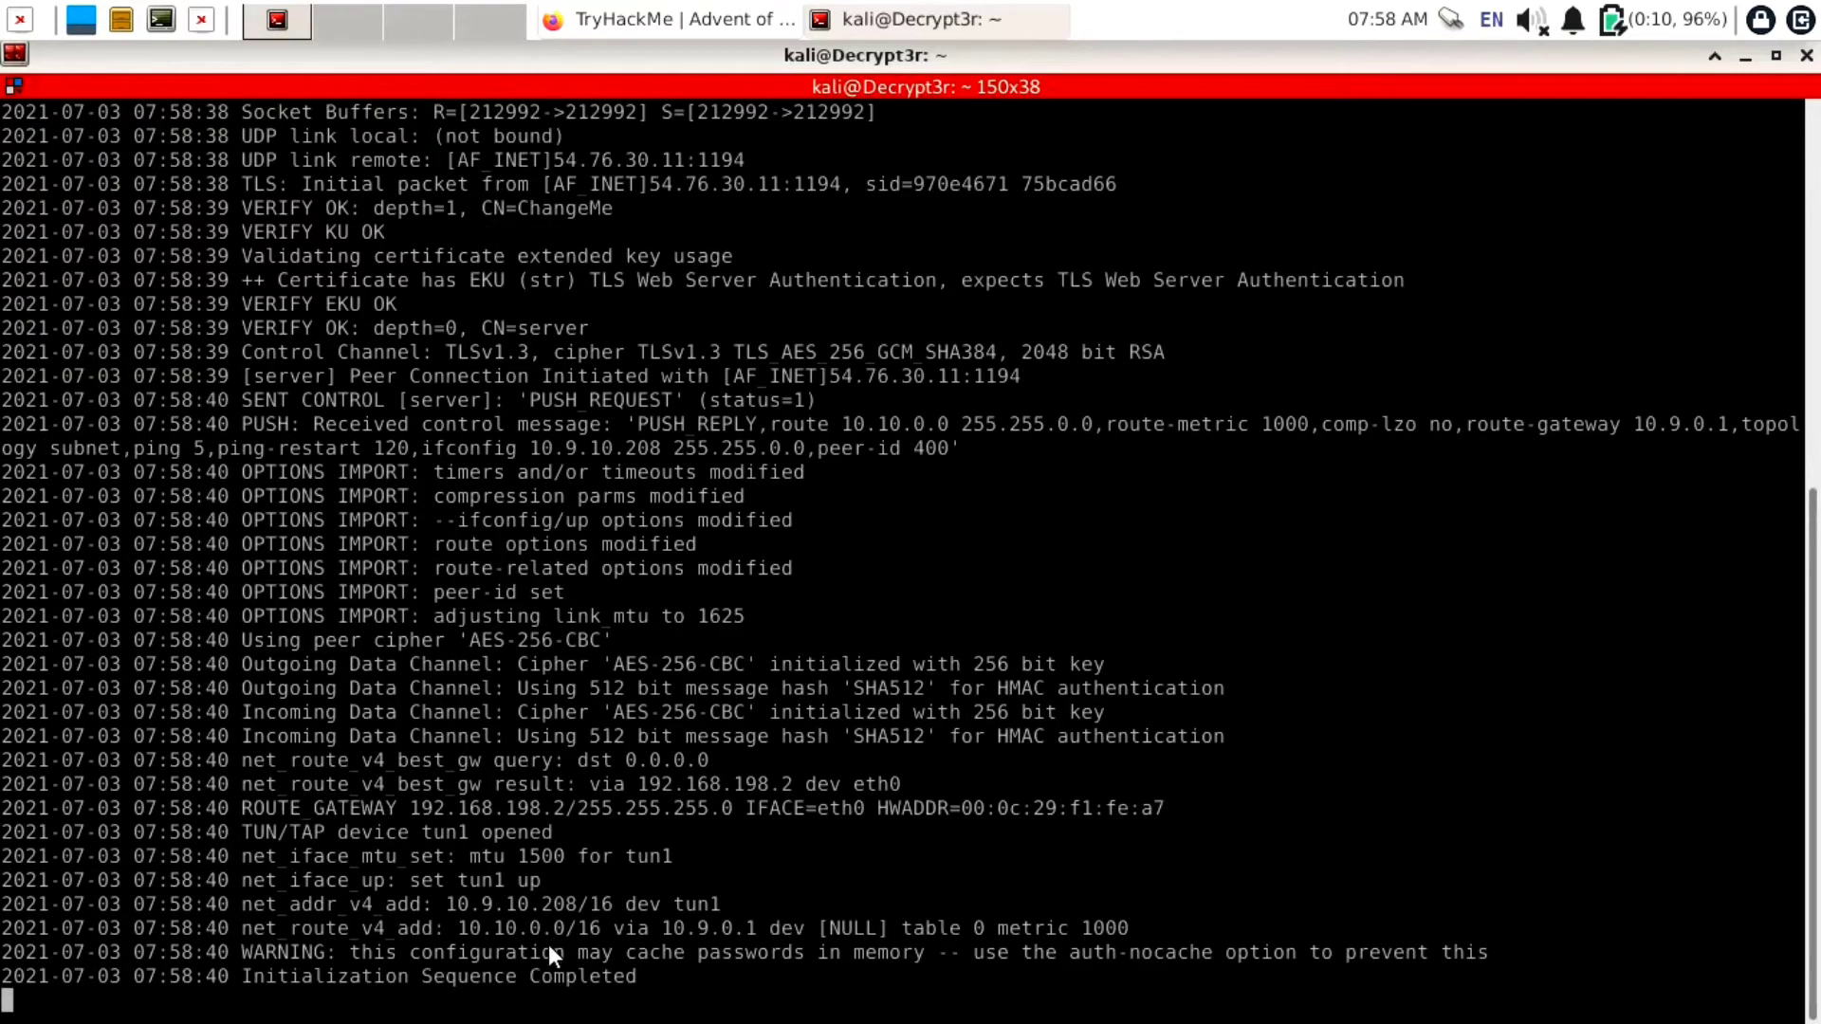
pyautogui.hotkey('ctrl', 'shift', 'e')
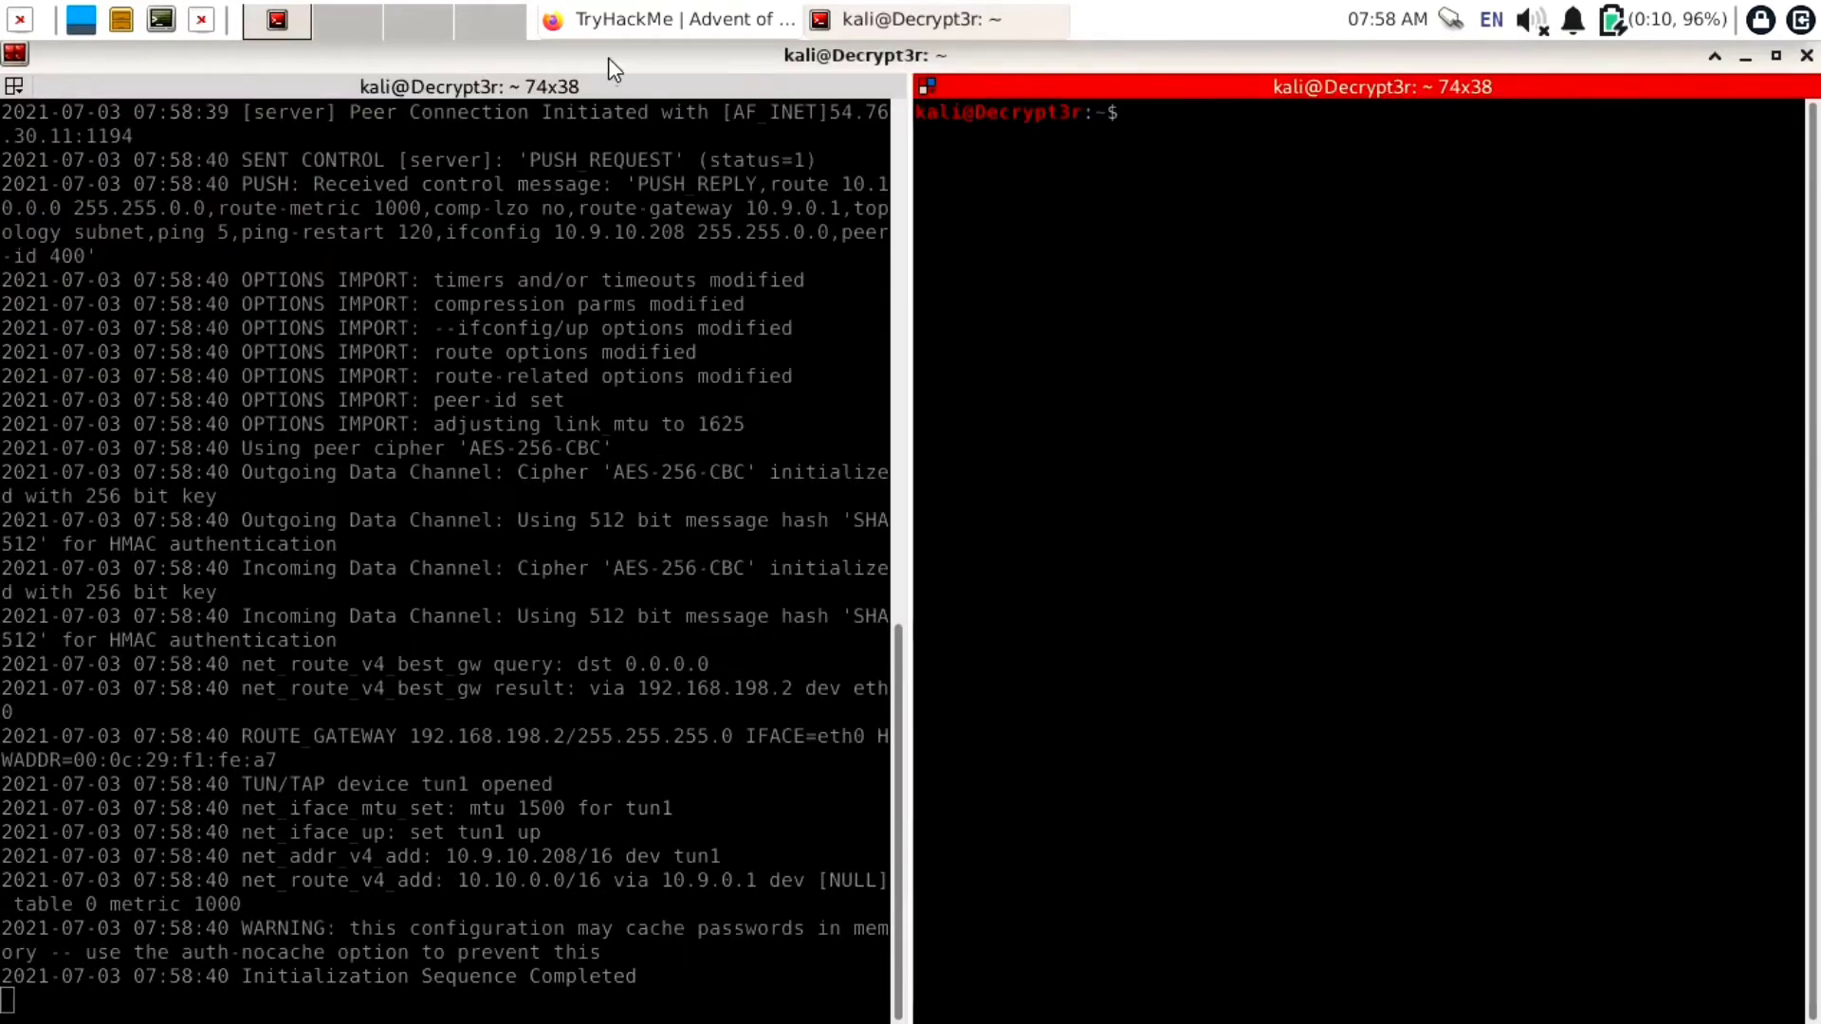
# Copy the machine IP from TryHackMe and ping 10.10.61.17 from the second terminal pane
pyautogui.click(621, 20)
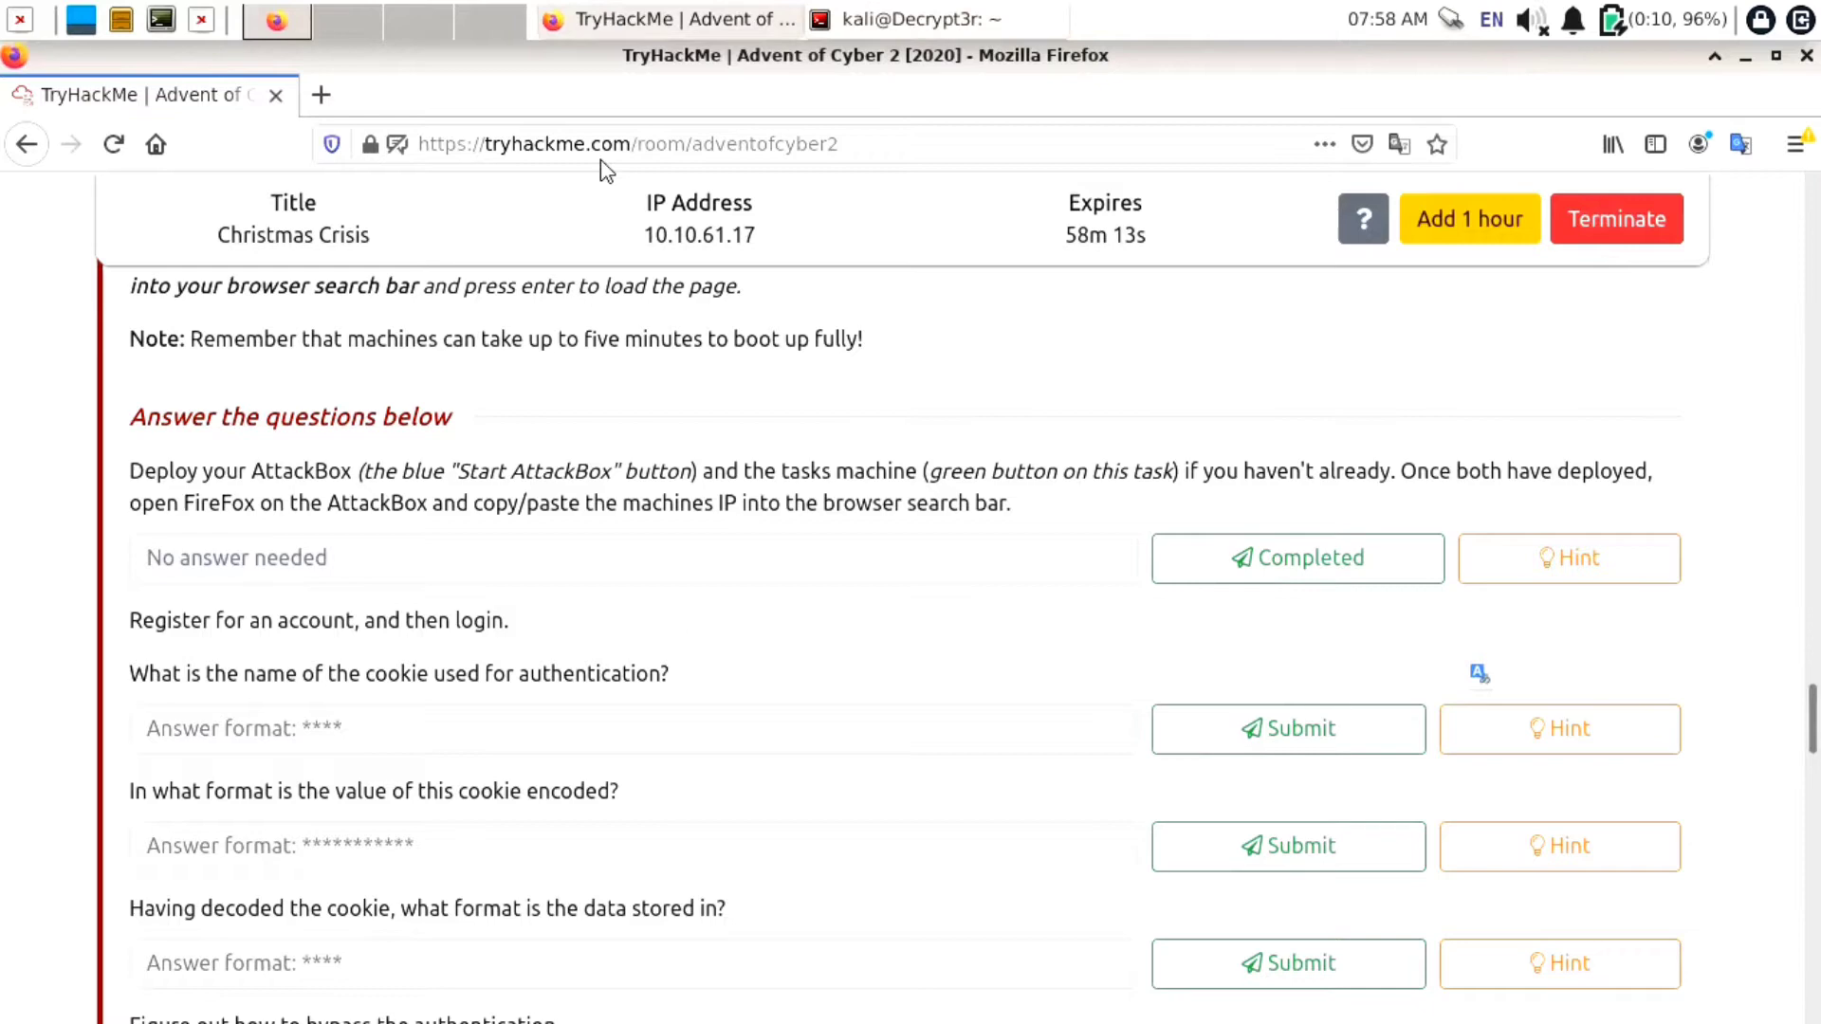
pyautogui.click(759, 237)
pyautogui.click(962, 19)
pyautogui.write('ping')
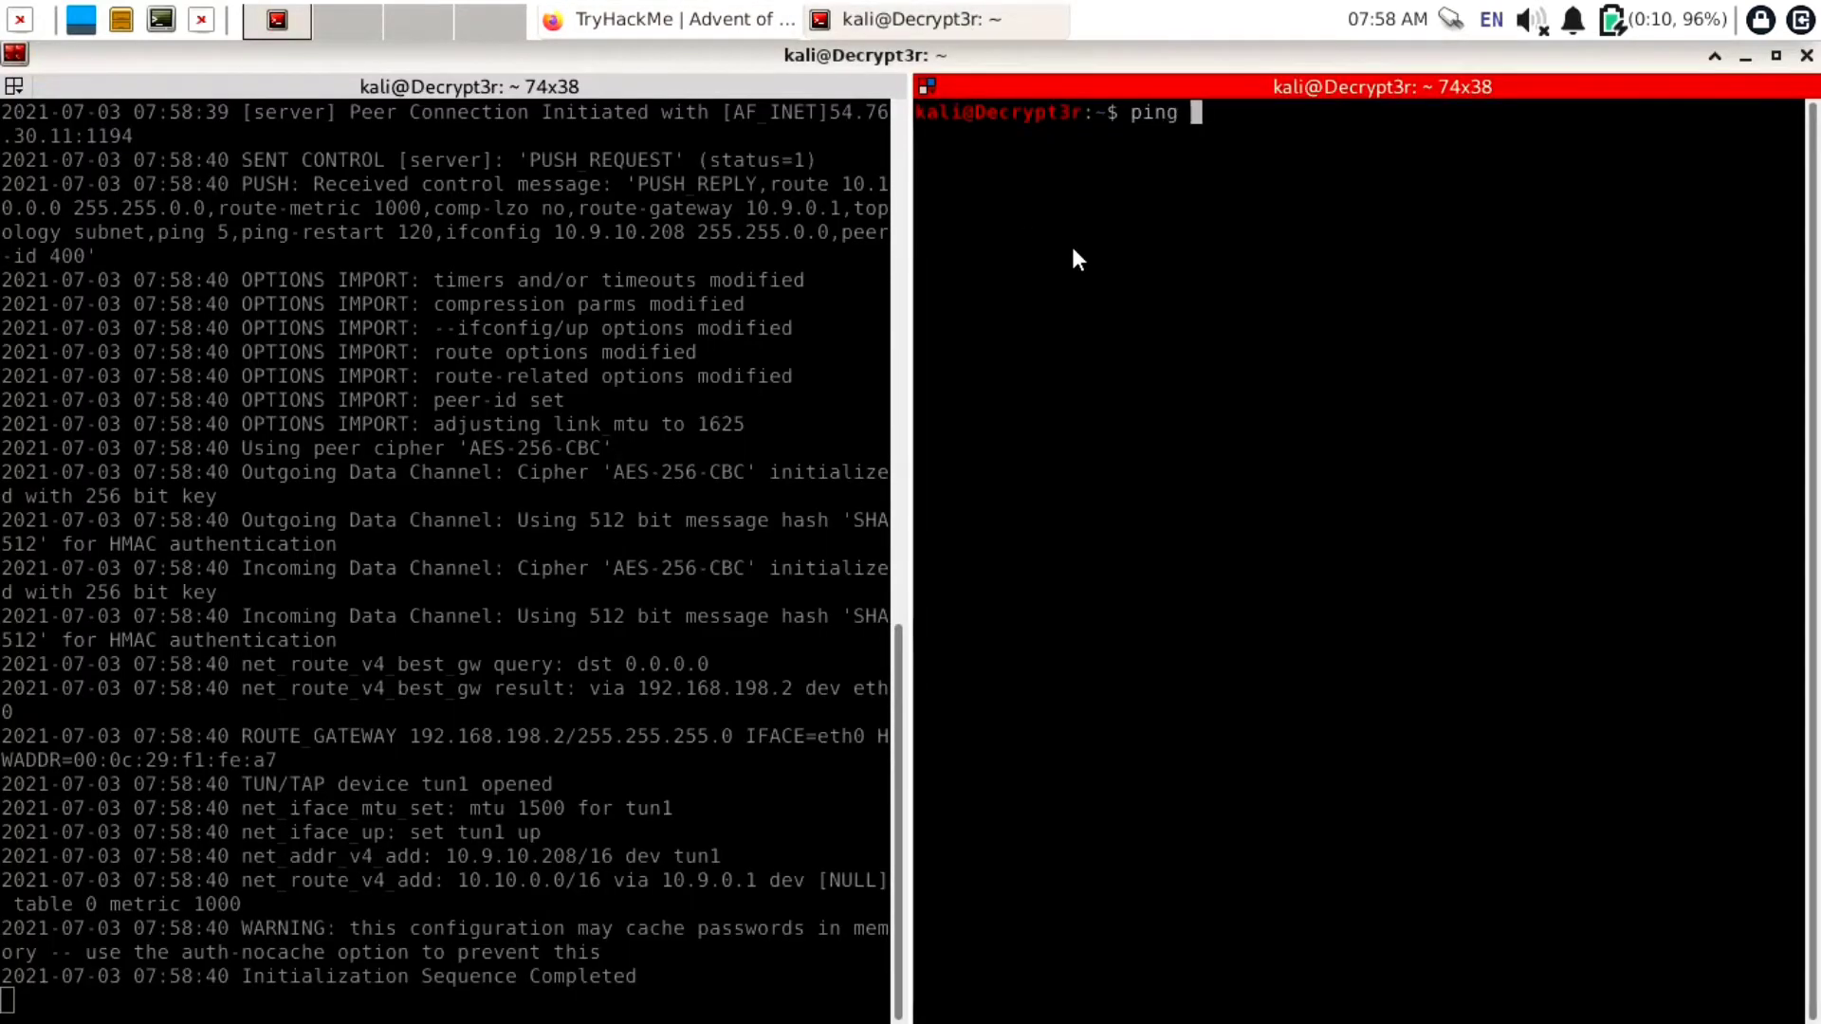
pyautogui.hotkey('ctrl', 'shift', 'v')
pyautogui.press('Return')
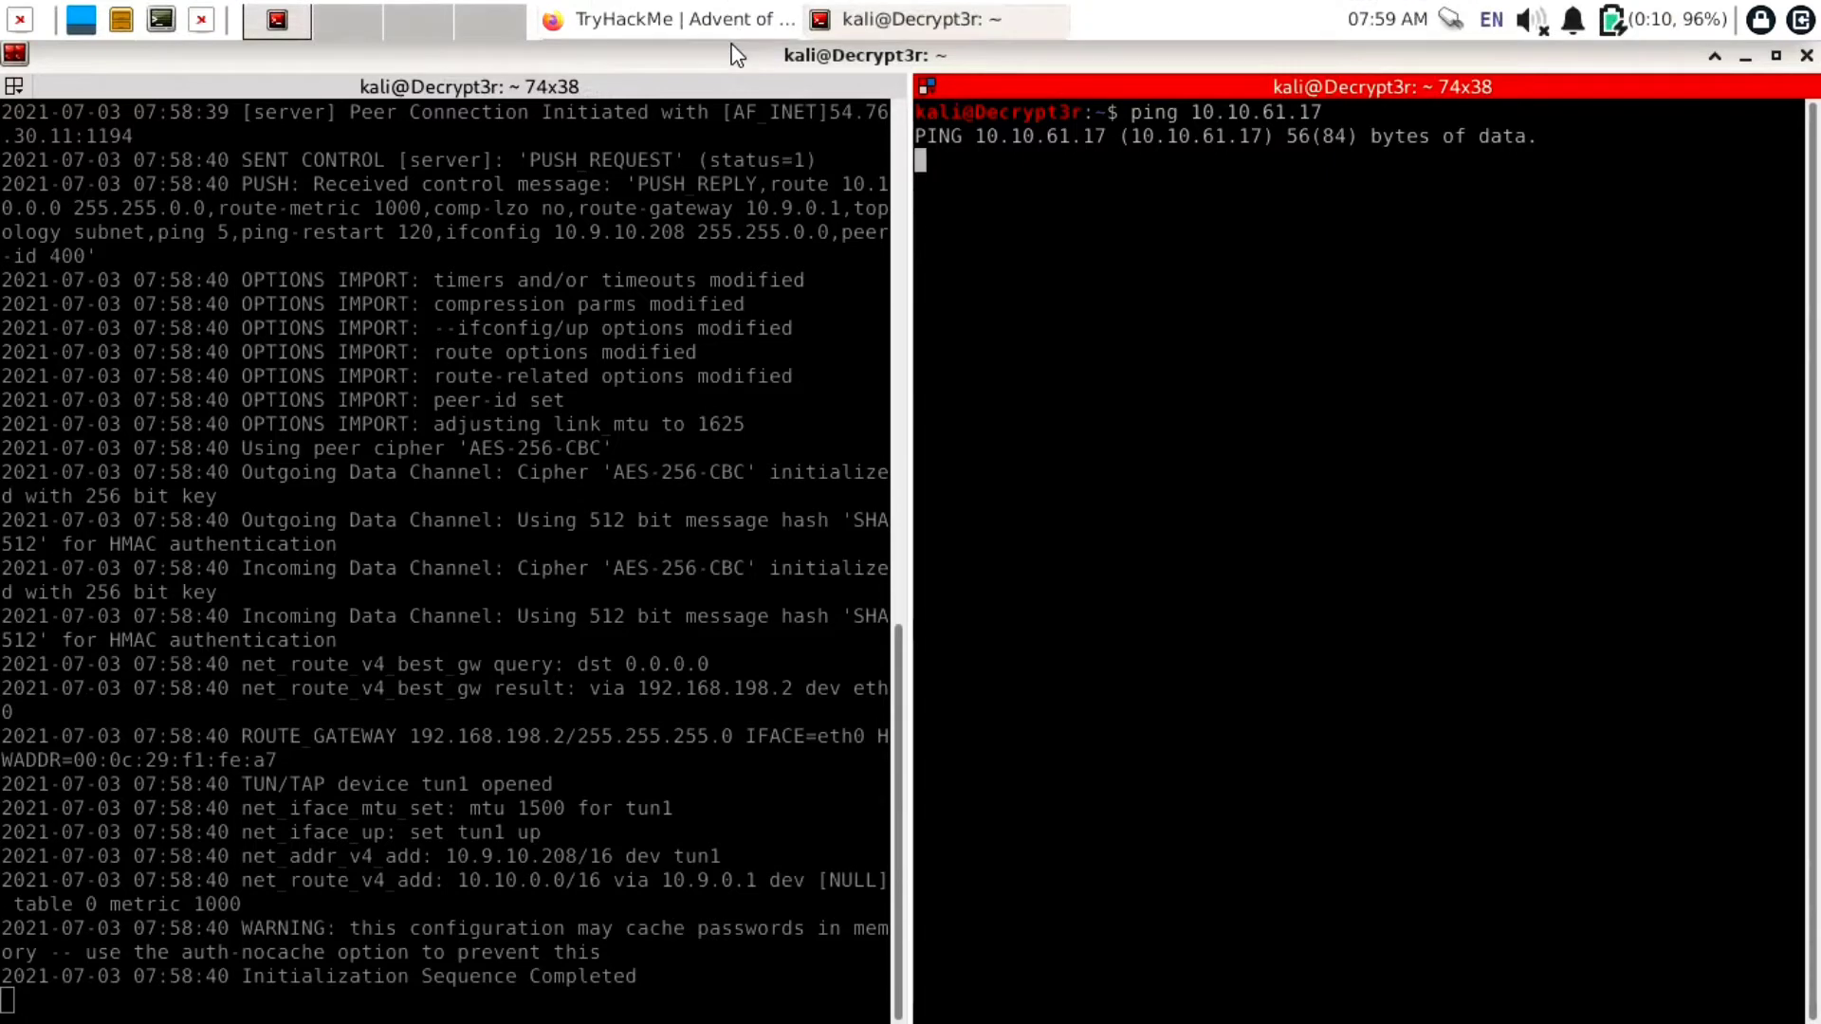
pyautogui.click(736, 28)
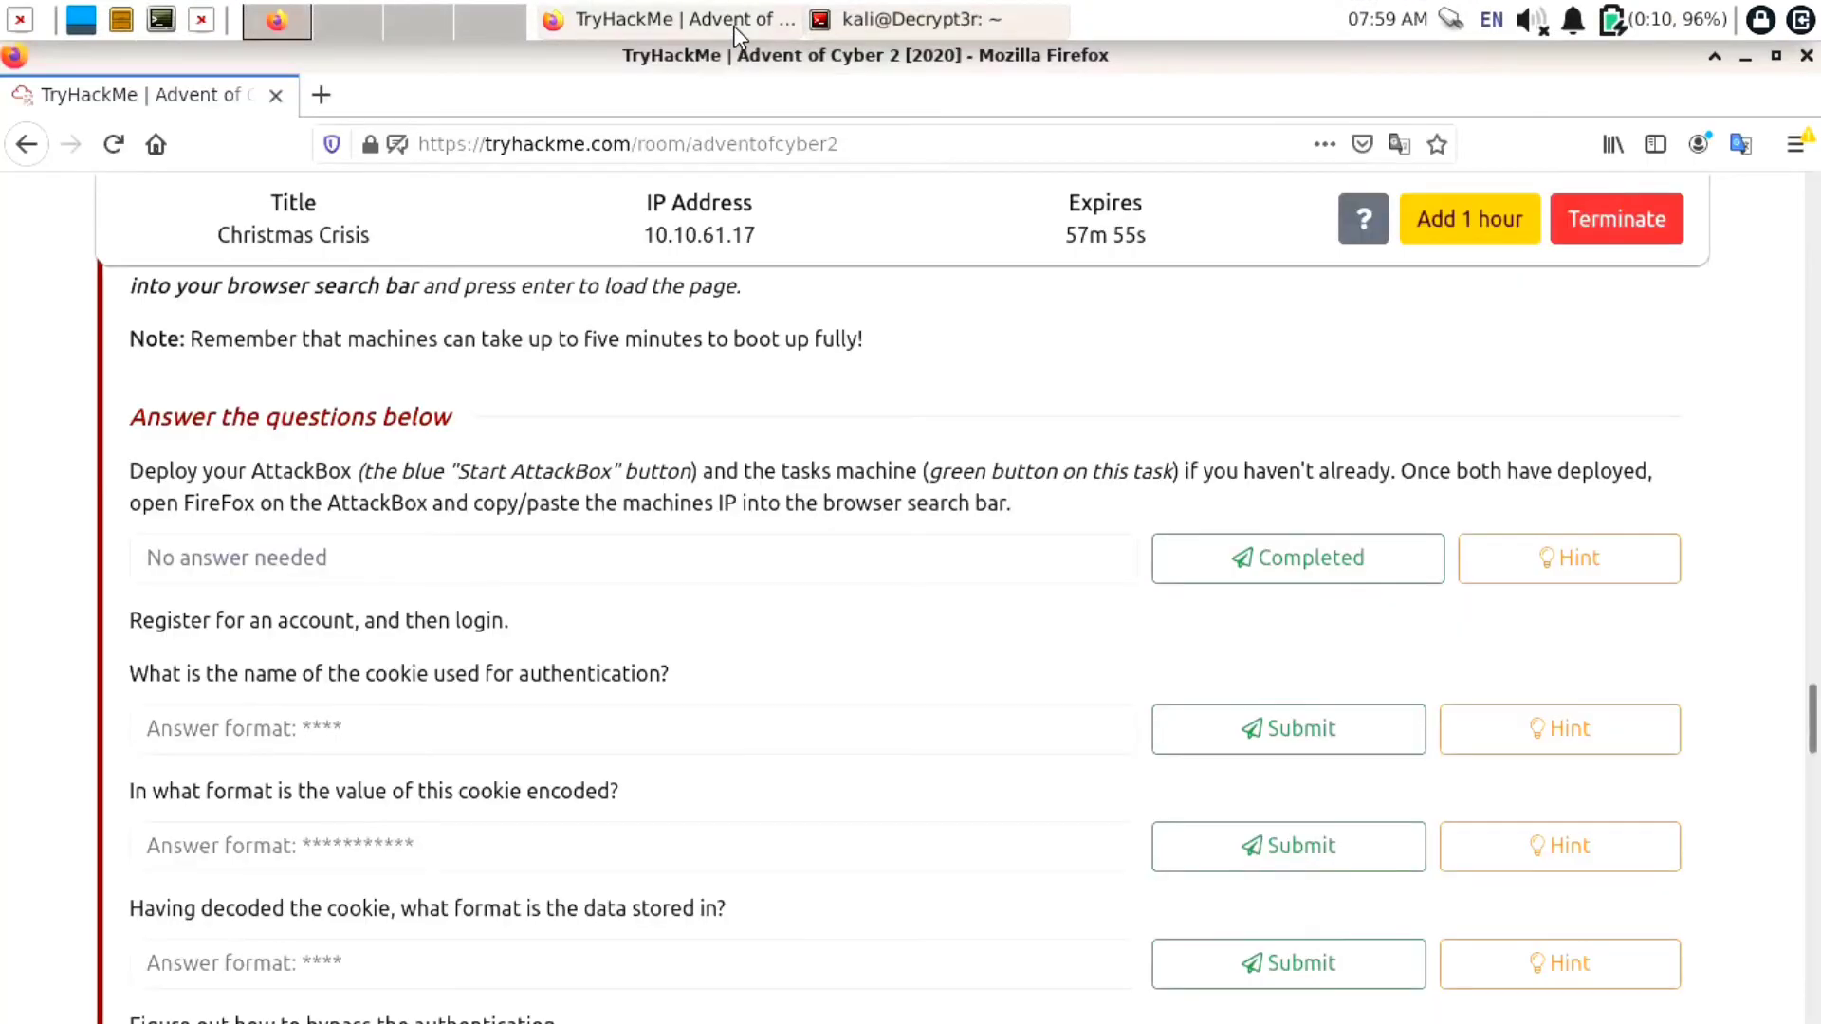
# Load 10.10.61.17 in a new Firefox tab
pyautogui.click(322, 105)
pyautogui.write('10.10.61.17')
pyautogui.press('Return')
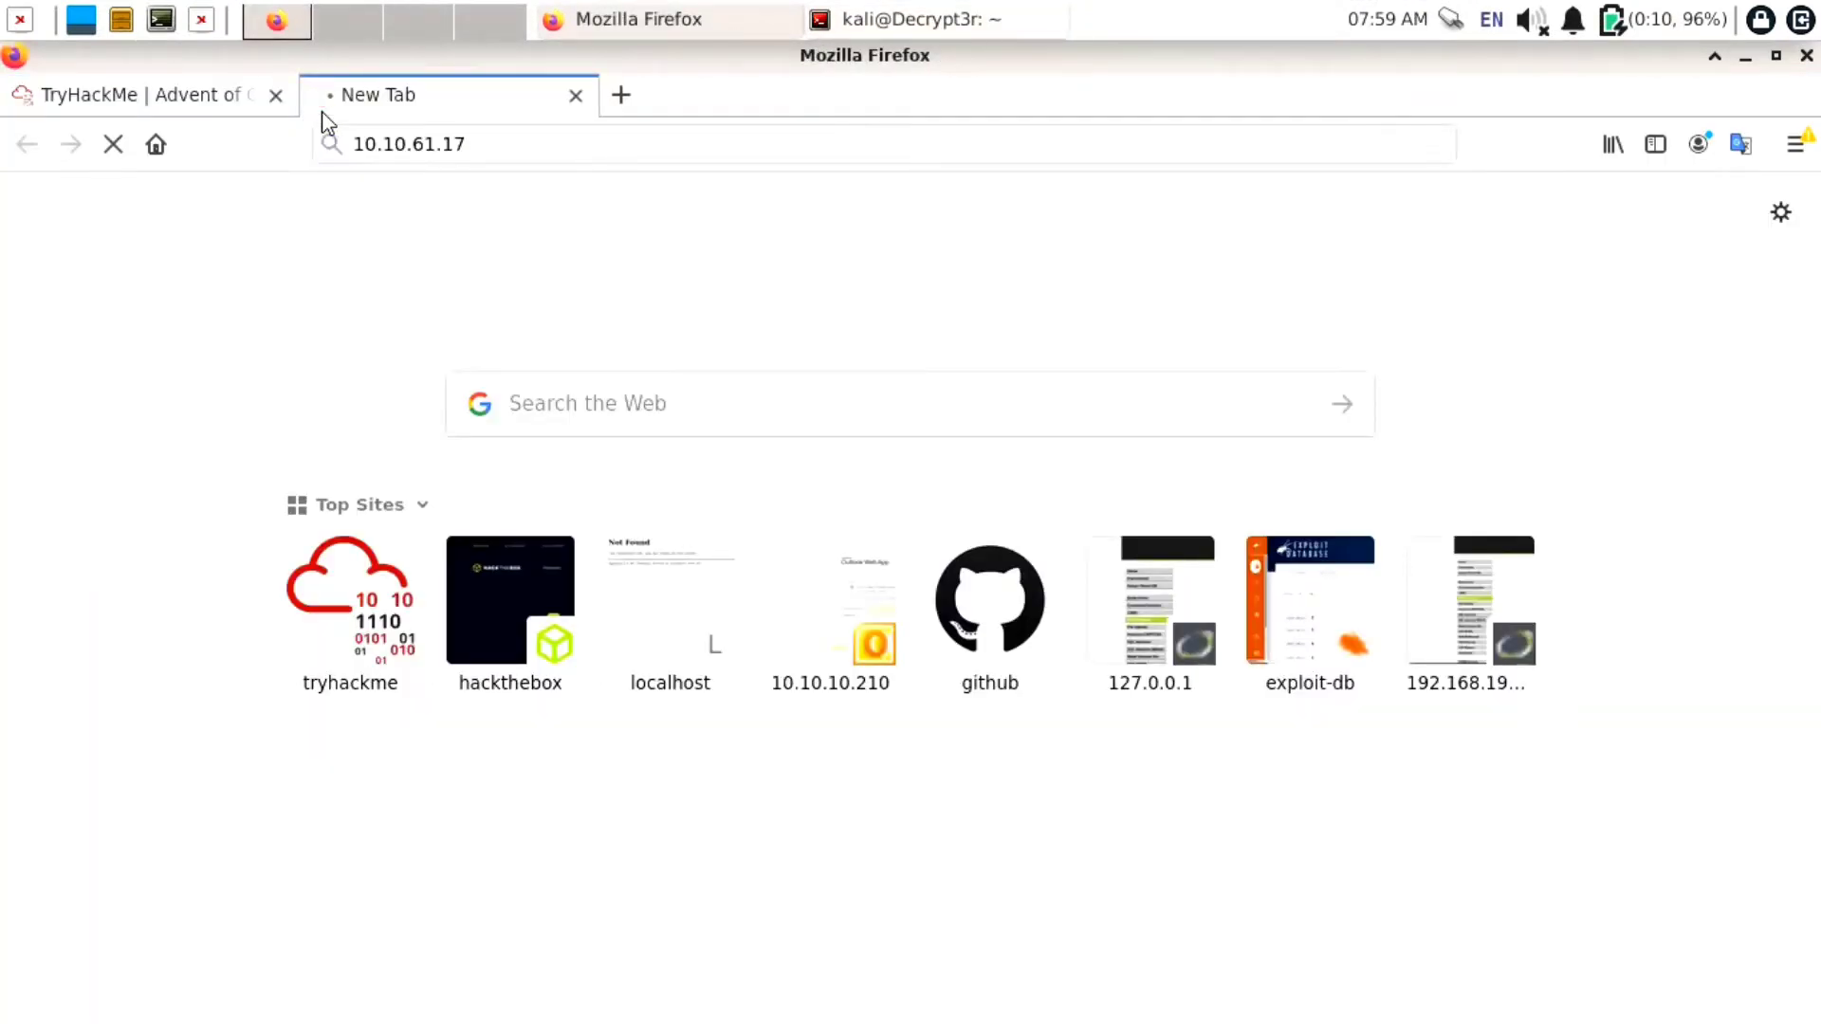
# Mark the first deployment question Completed, then check the machine's tab and the ping replies
pyautogui.click(231, 98)
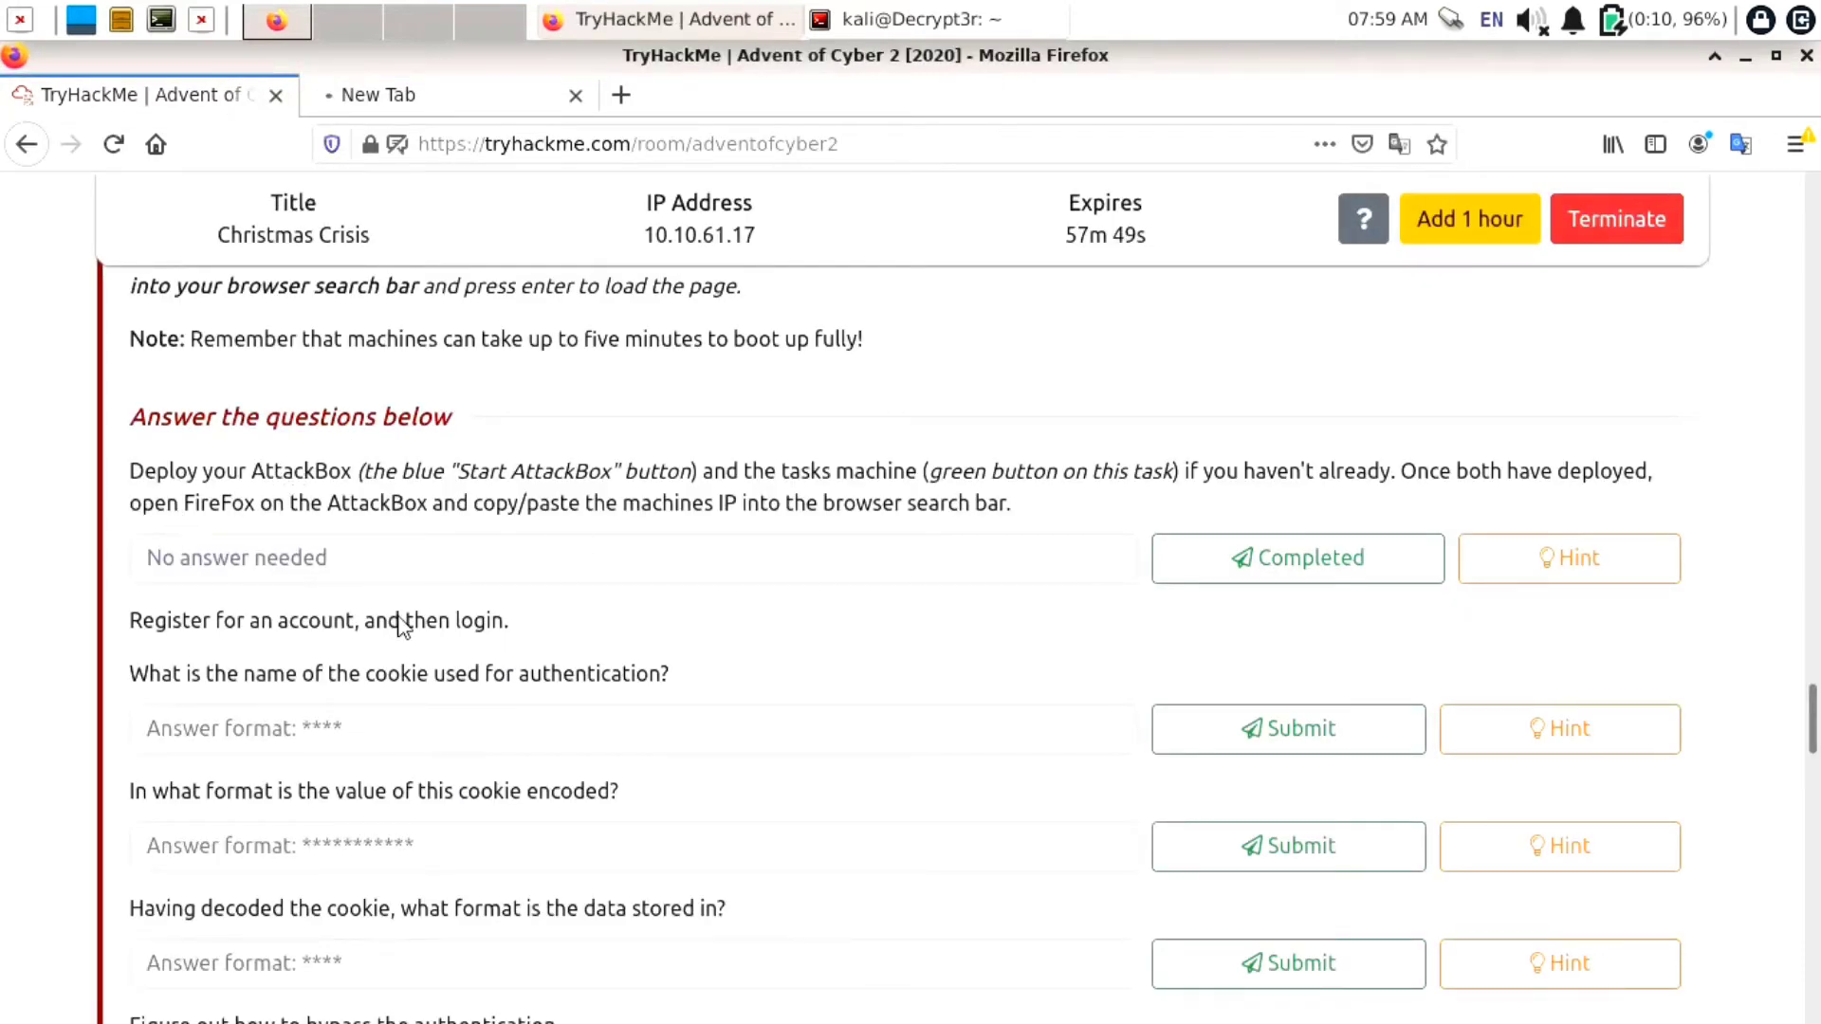
pyautogui.click(1256, 558)
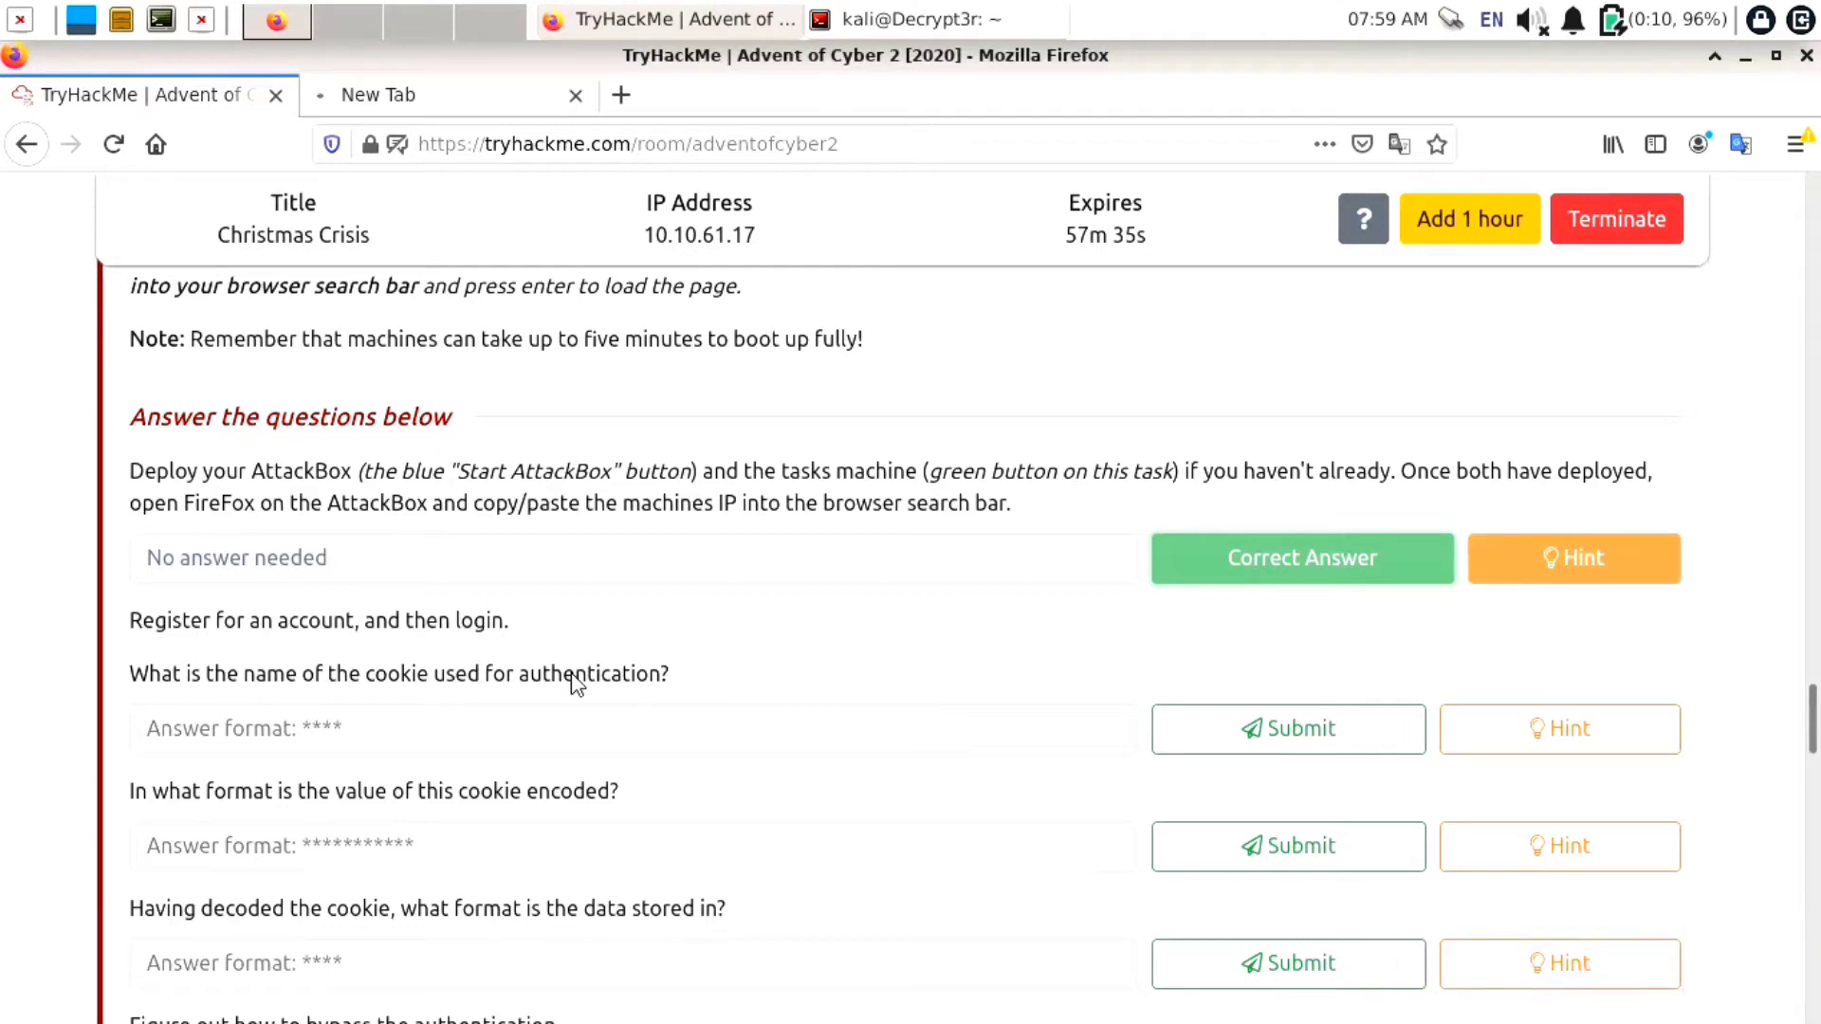
pyautogui.click(445, 94)
pyautogui.click(854, 21)
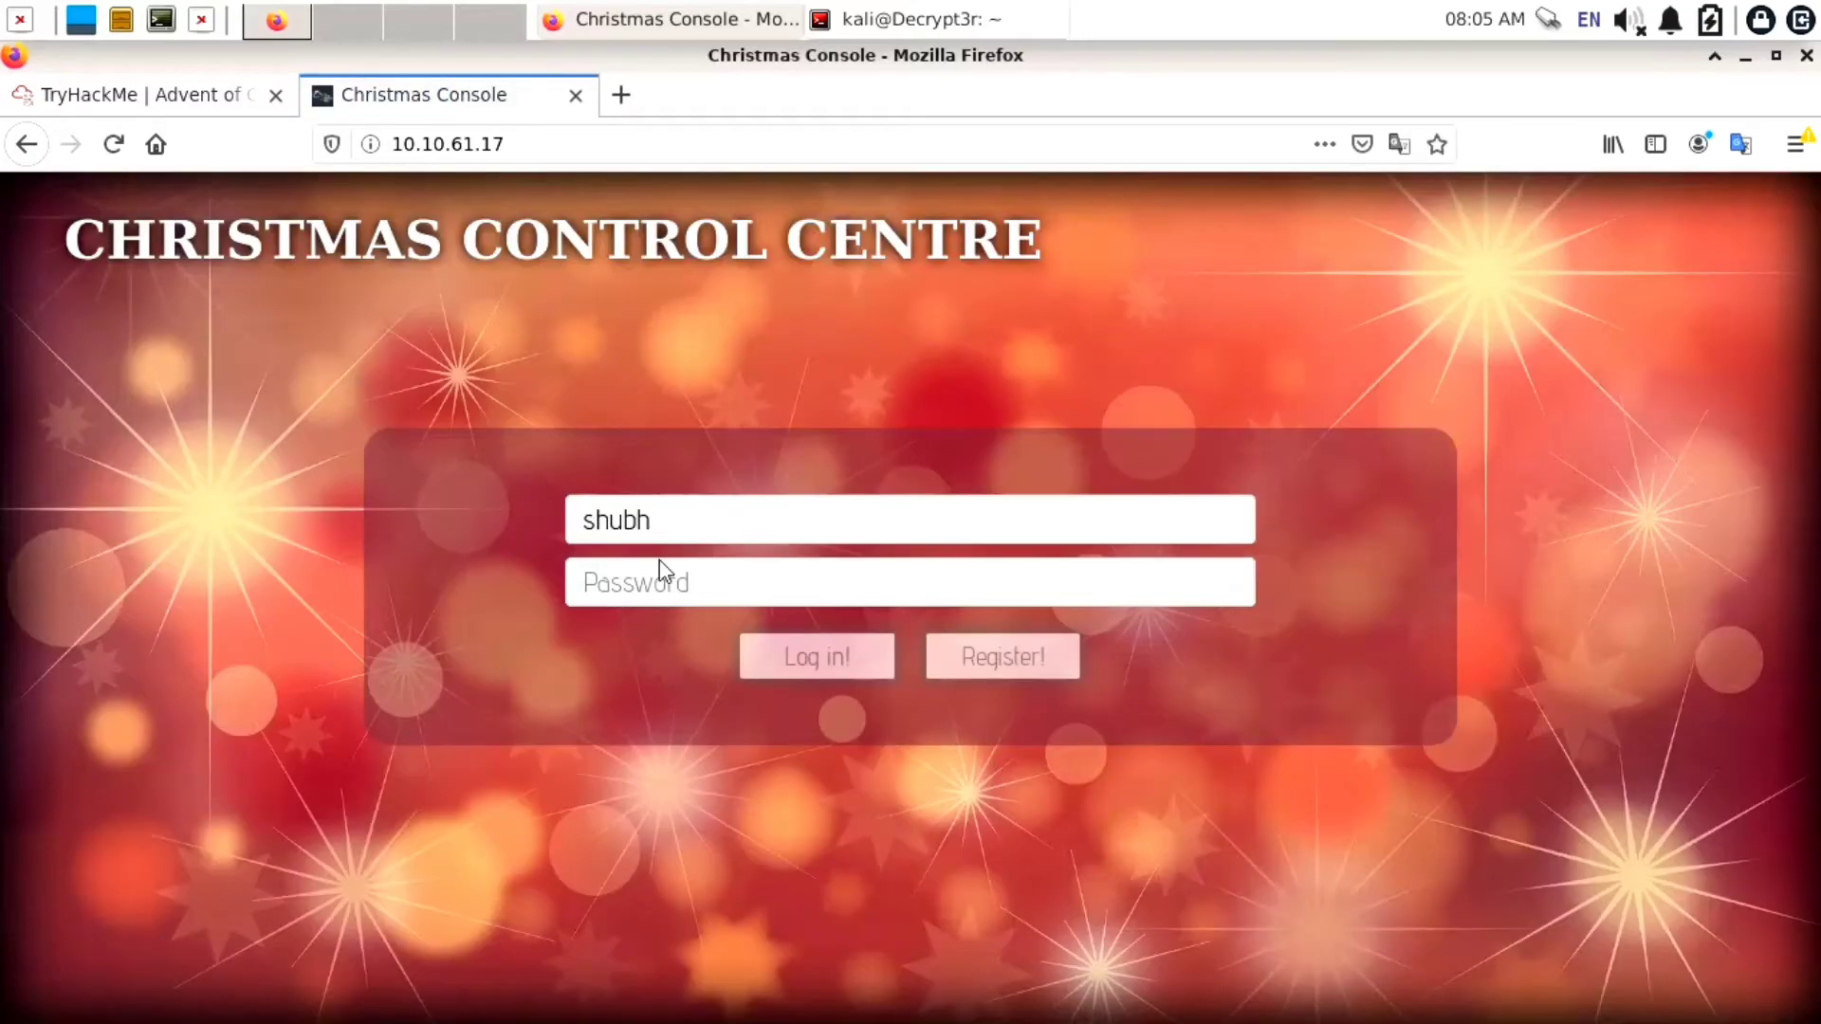
# Enter a password for the new account and register it on the Christmas Control Centre
pyautogui.click(709, 580)
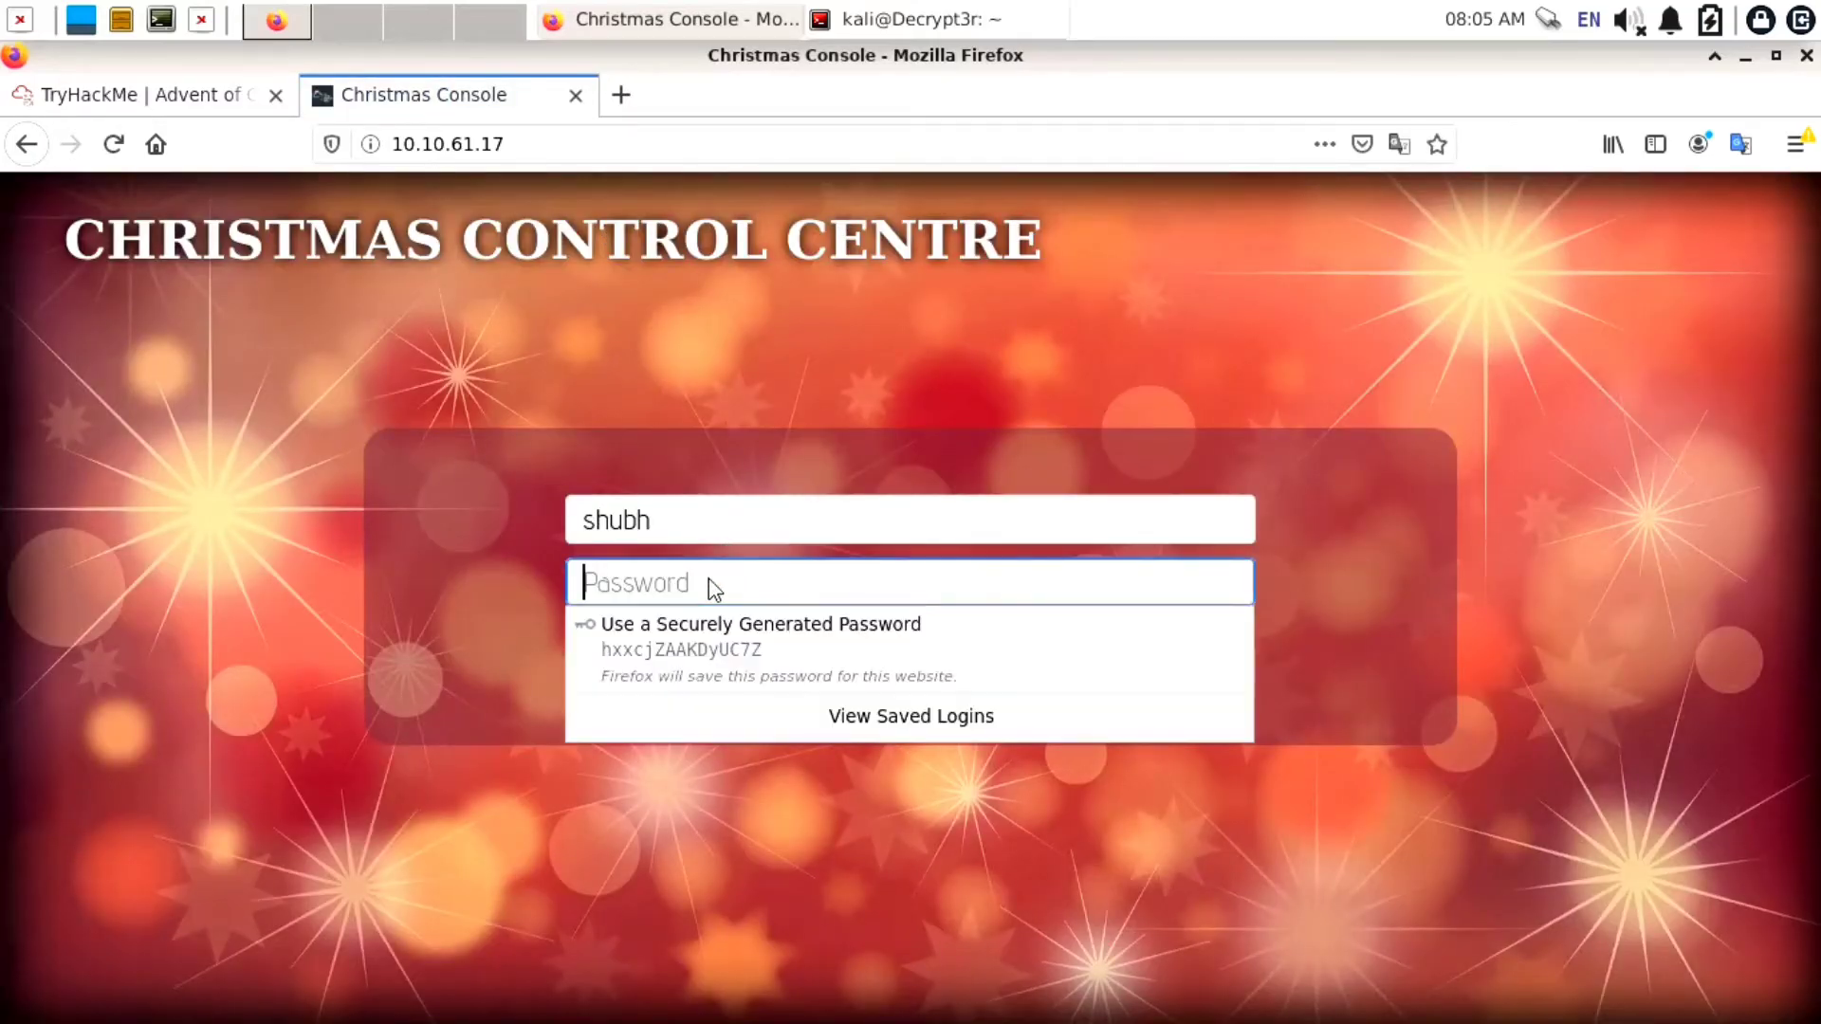
pyautogui.write('•••••')
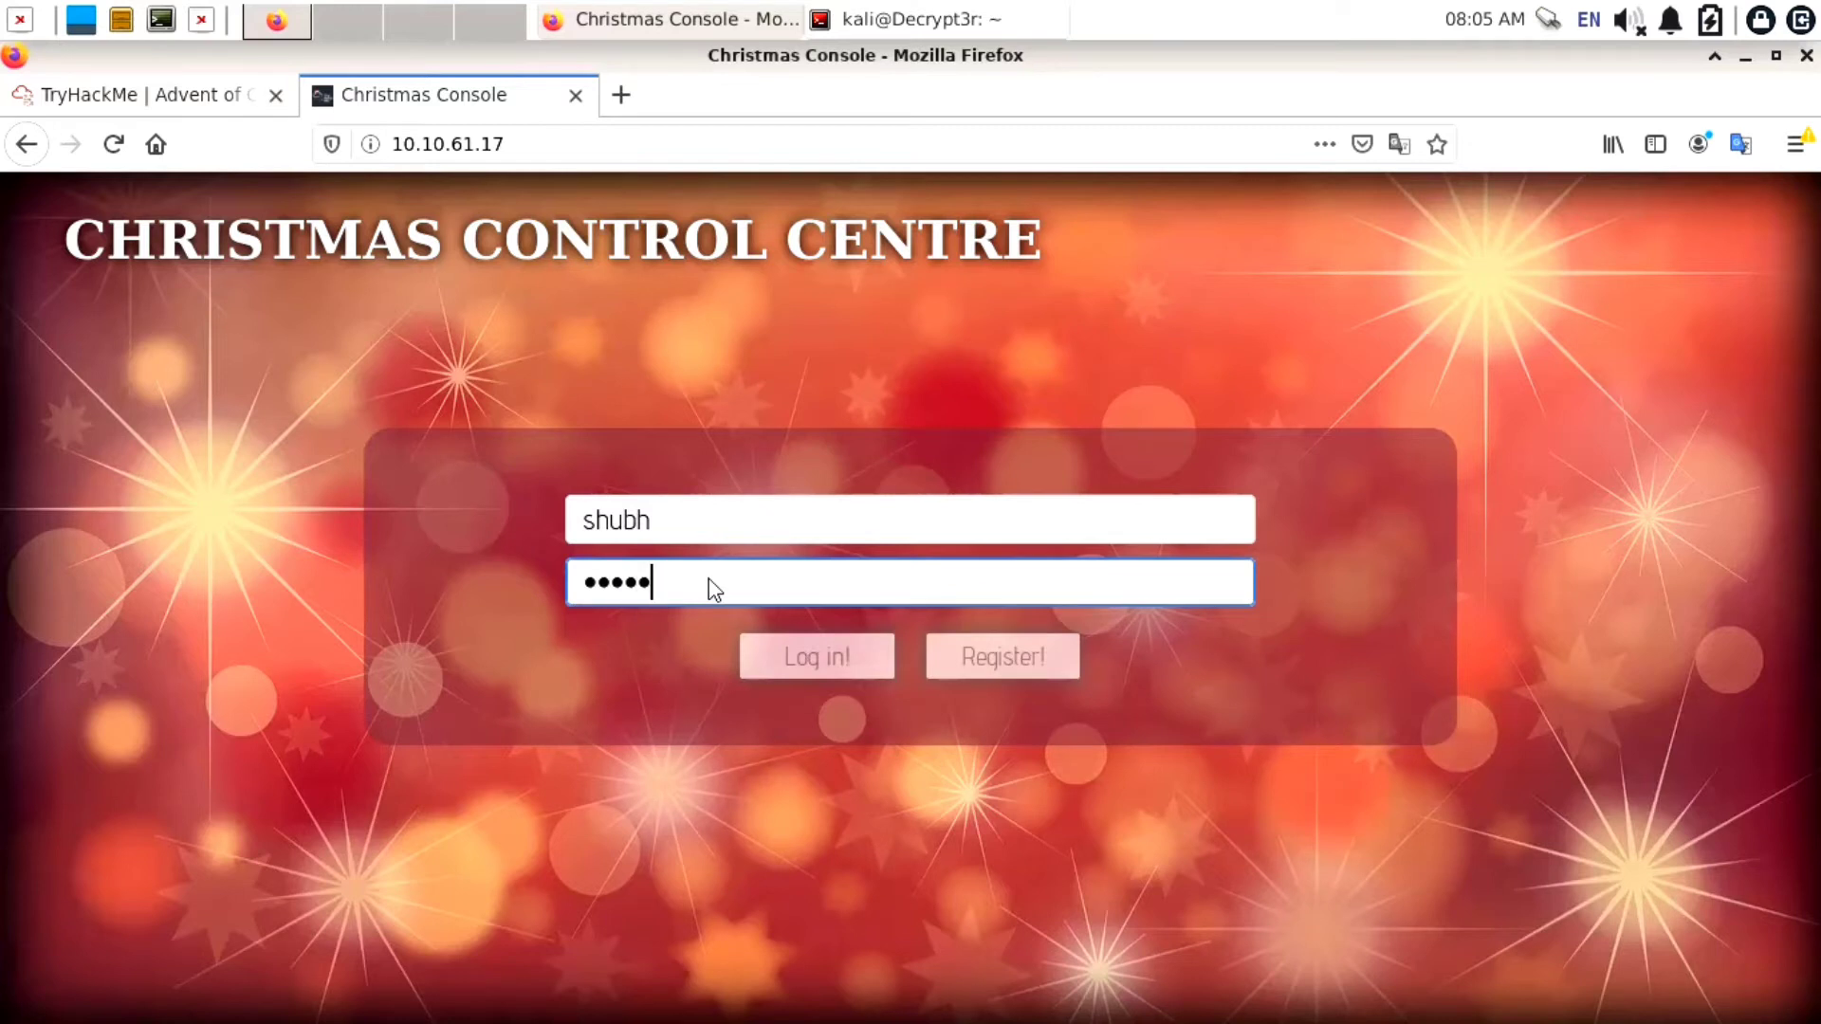
pyautogui.click(966, 659)
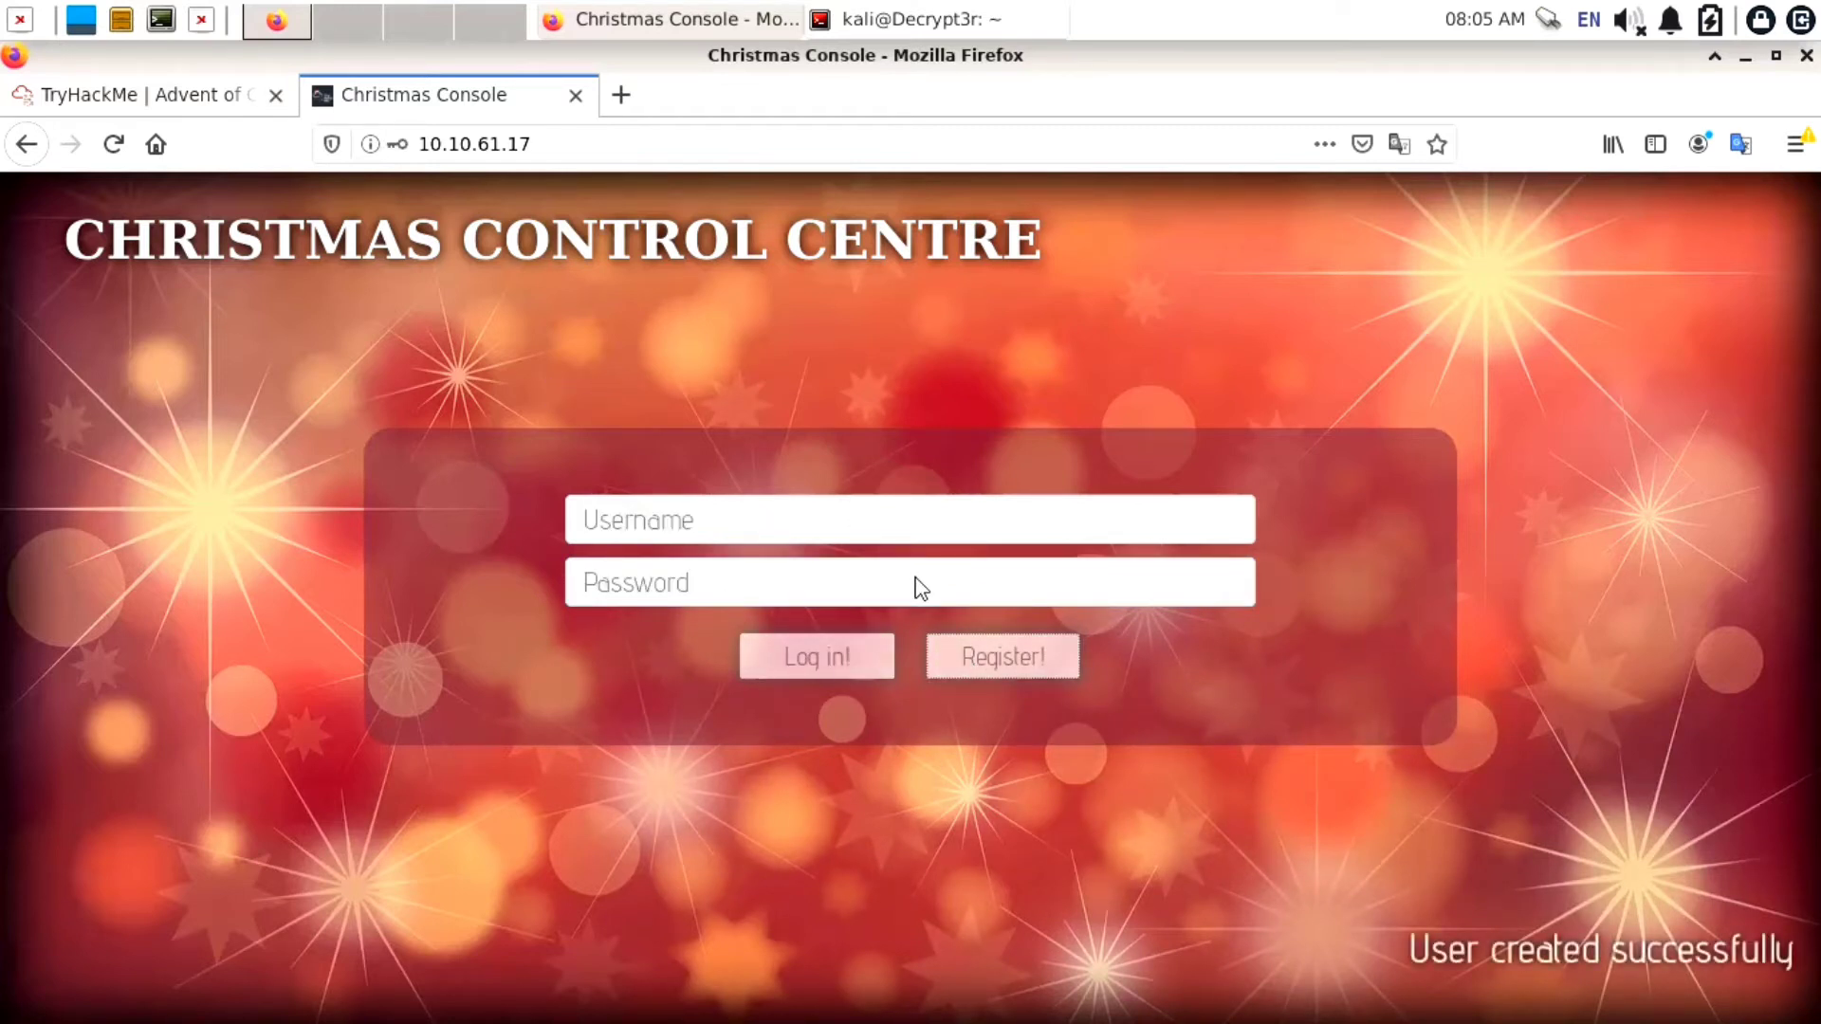
# Log in with the newly registered username and password
pyautogui.click(804, 529)
pyautogui.write('shub')
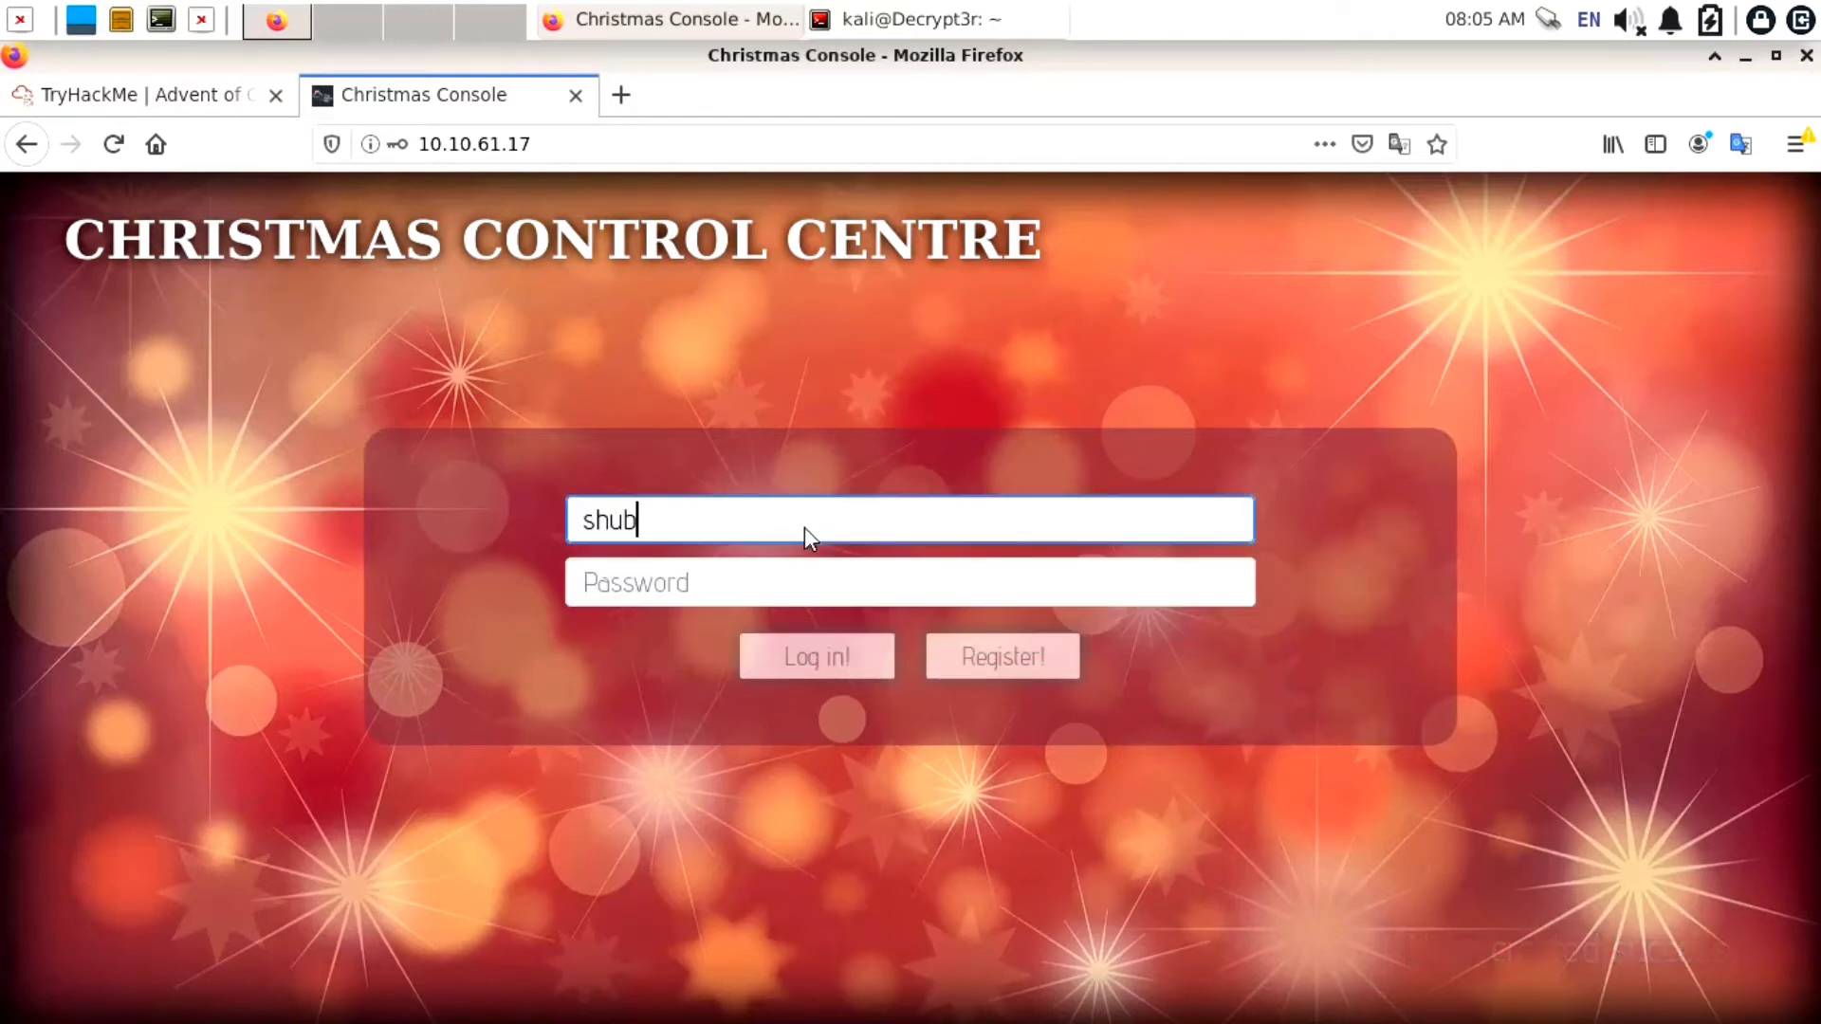
pyautogui.write('h')
pyautogui.press('Tab')
pyautogui.write('1234')
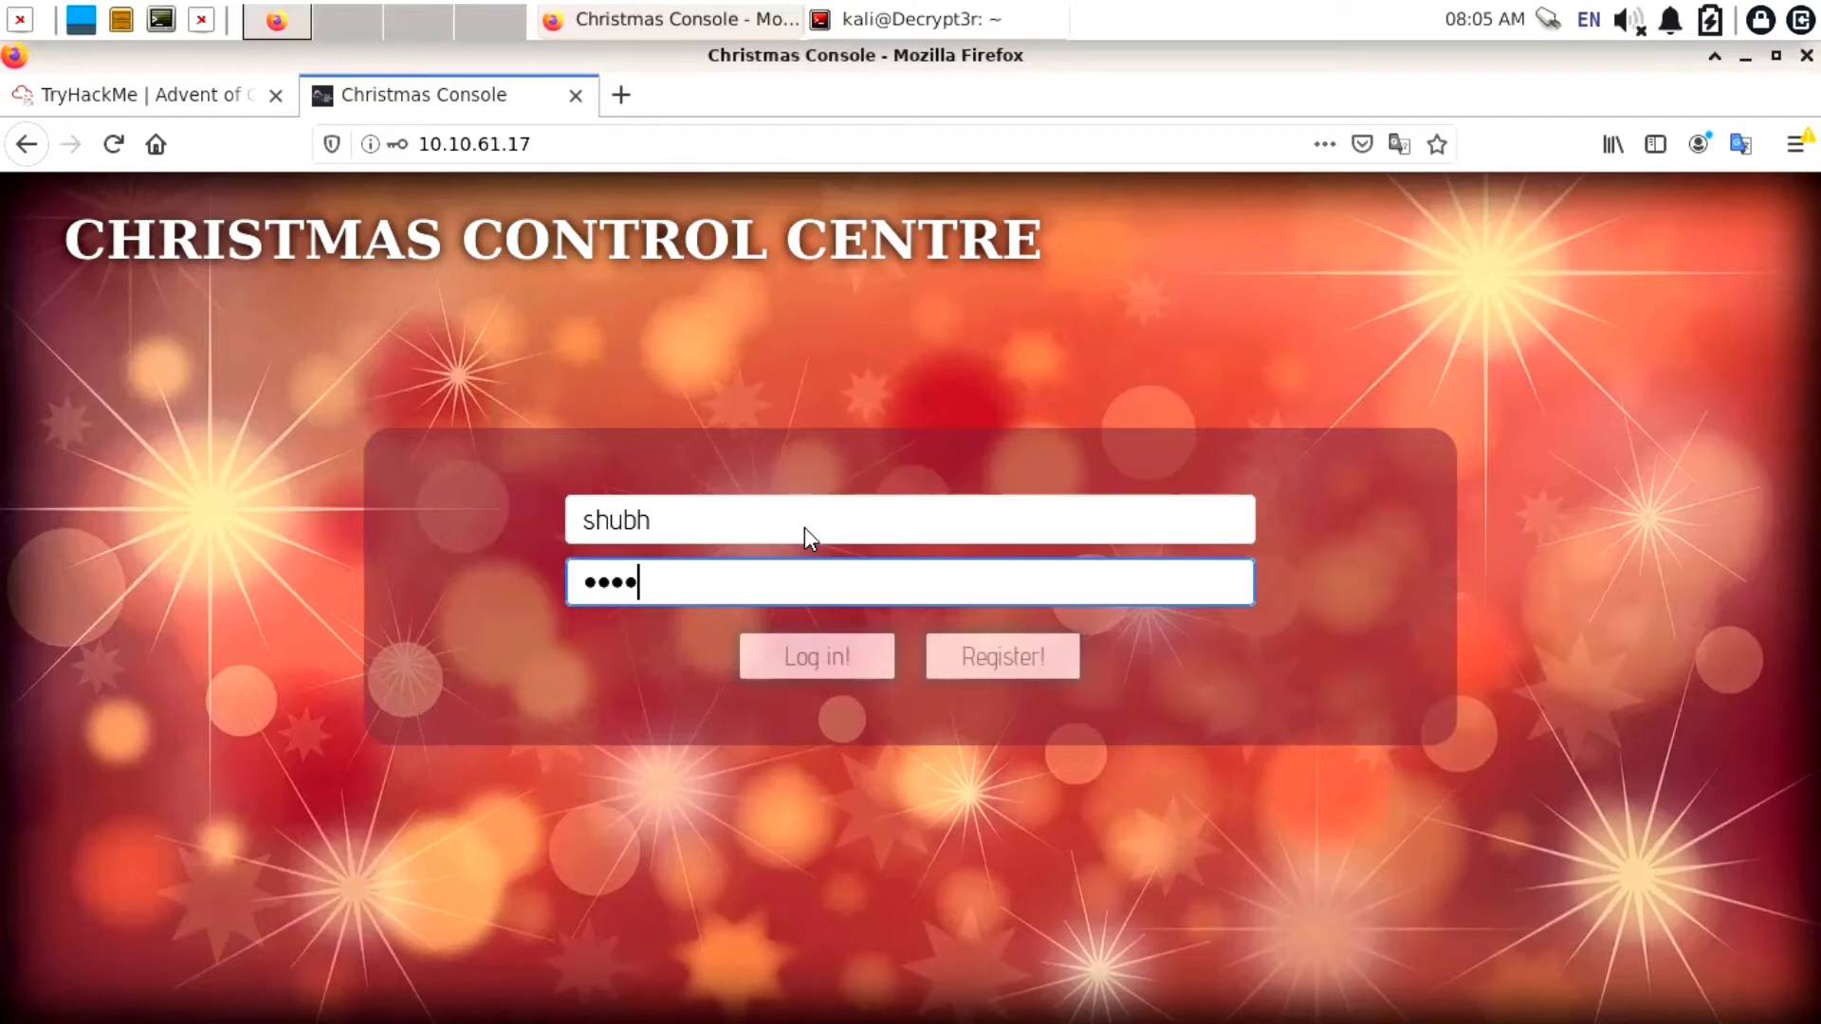
pyautogui.write('5')
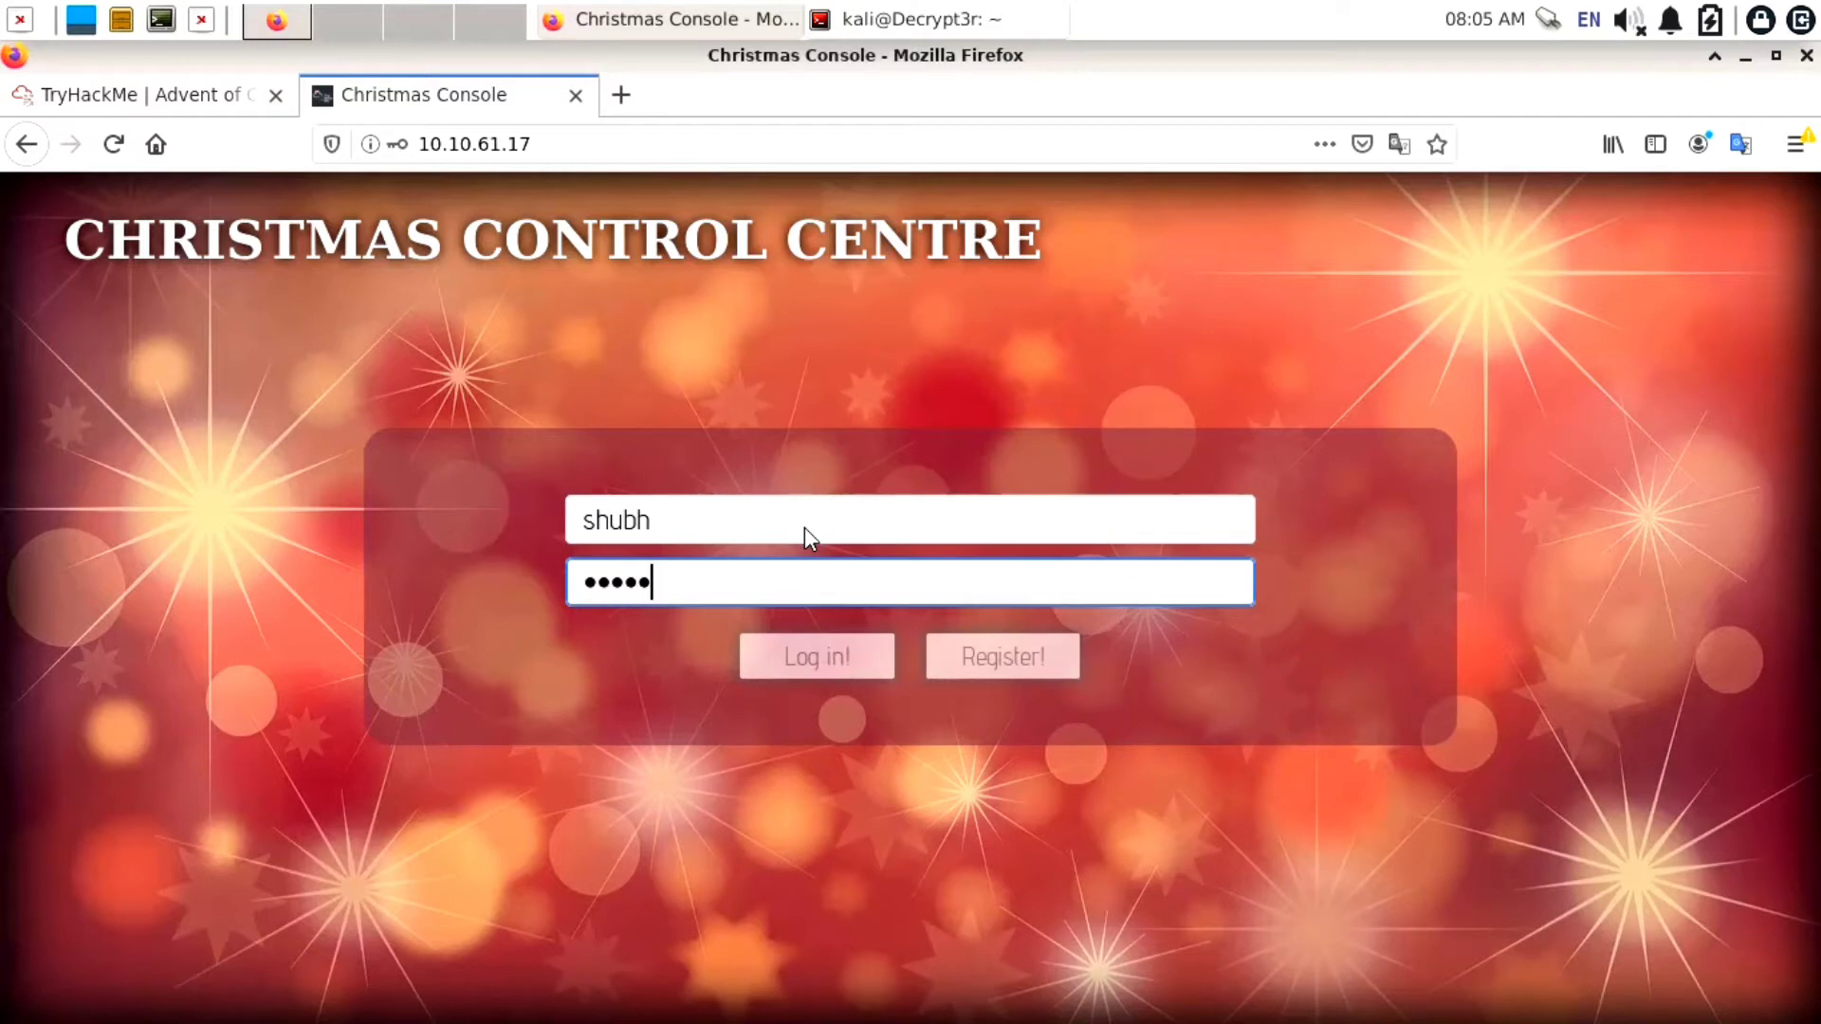
pyautogui.click(814, 652)
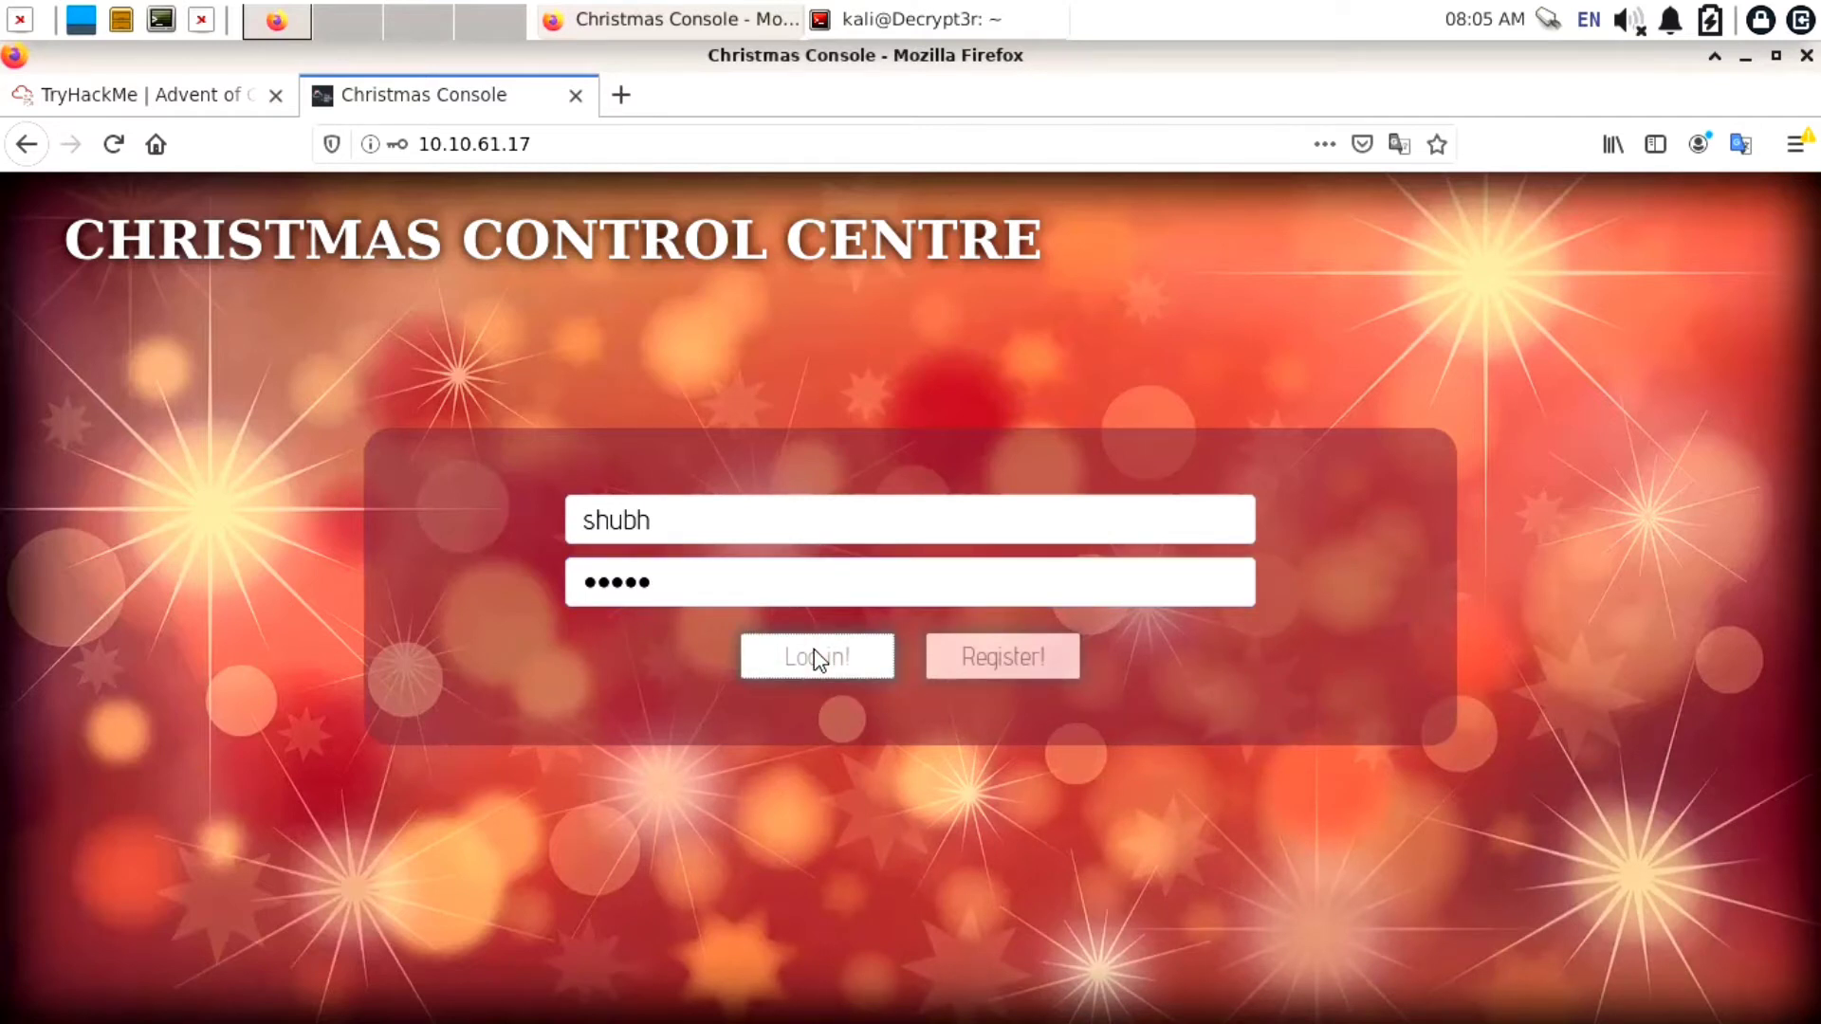
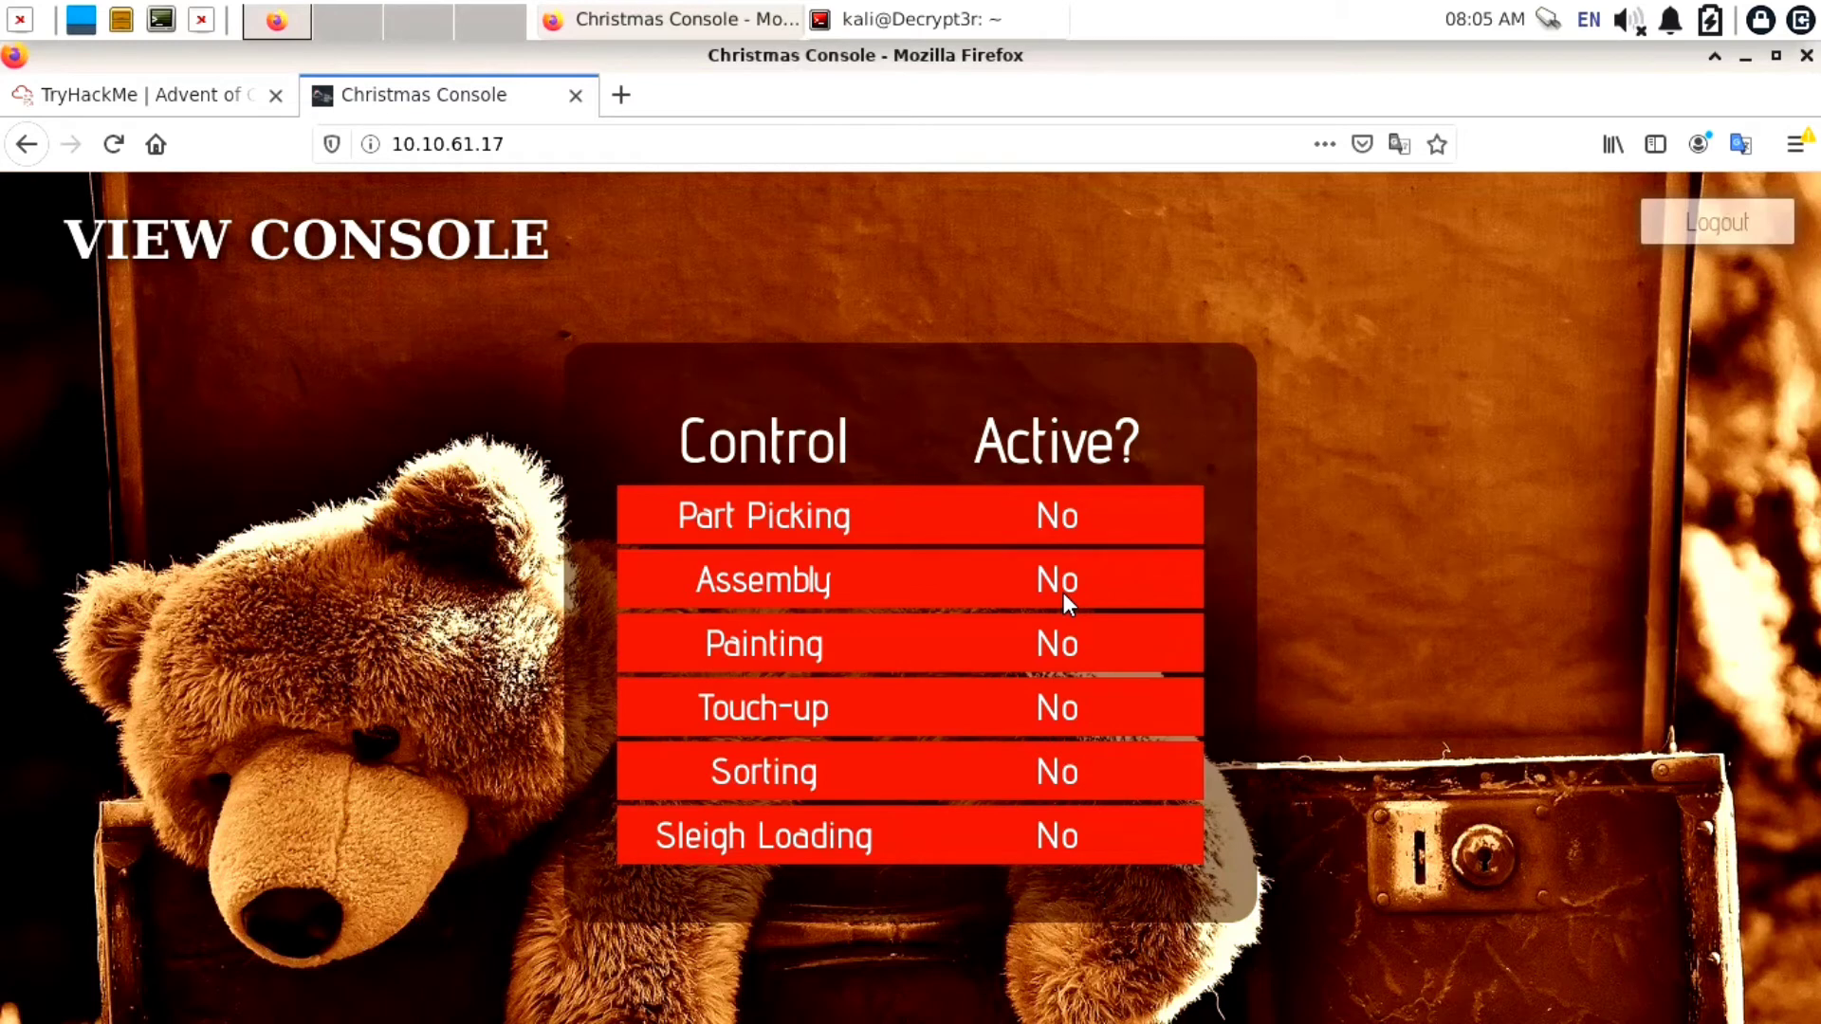
pyautogui.rightClick(1359, 582)
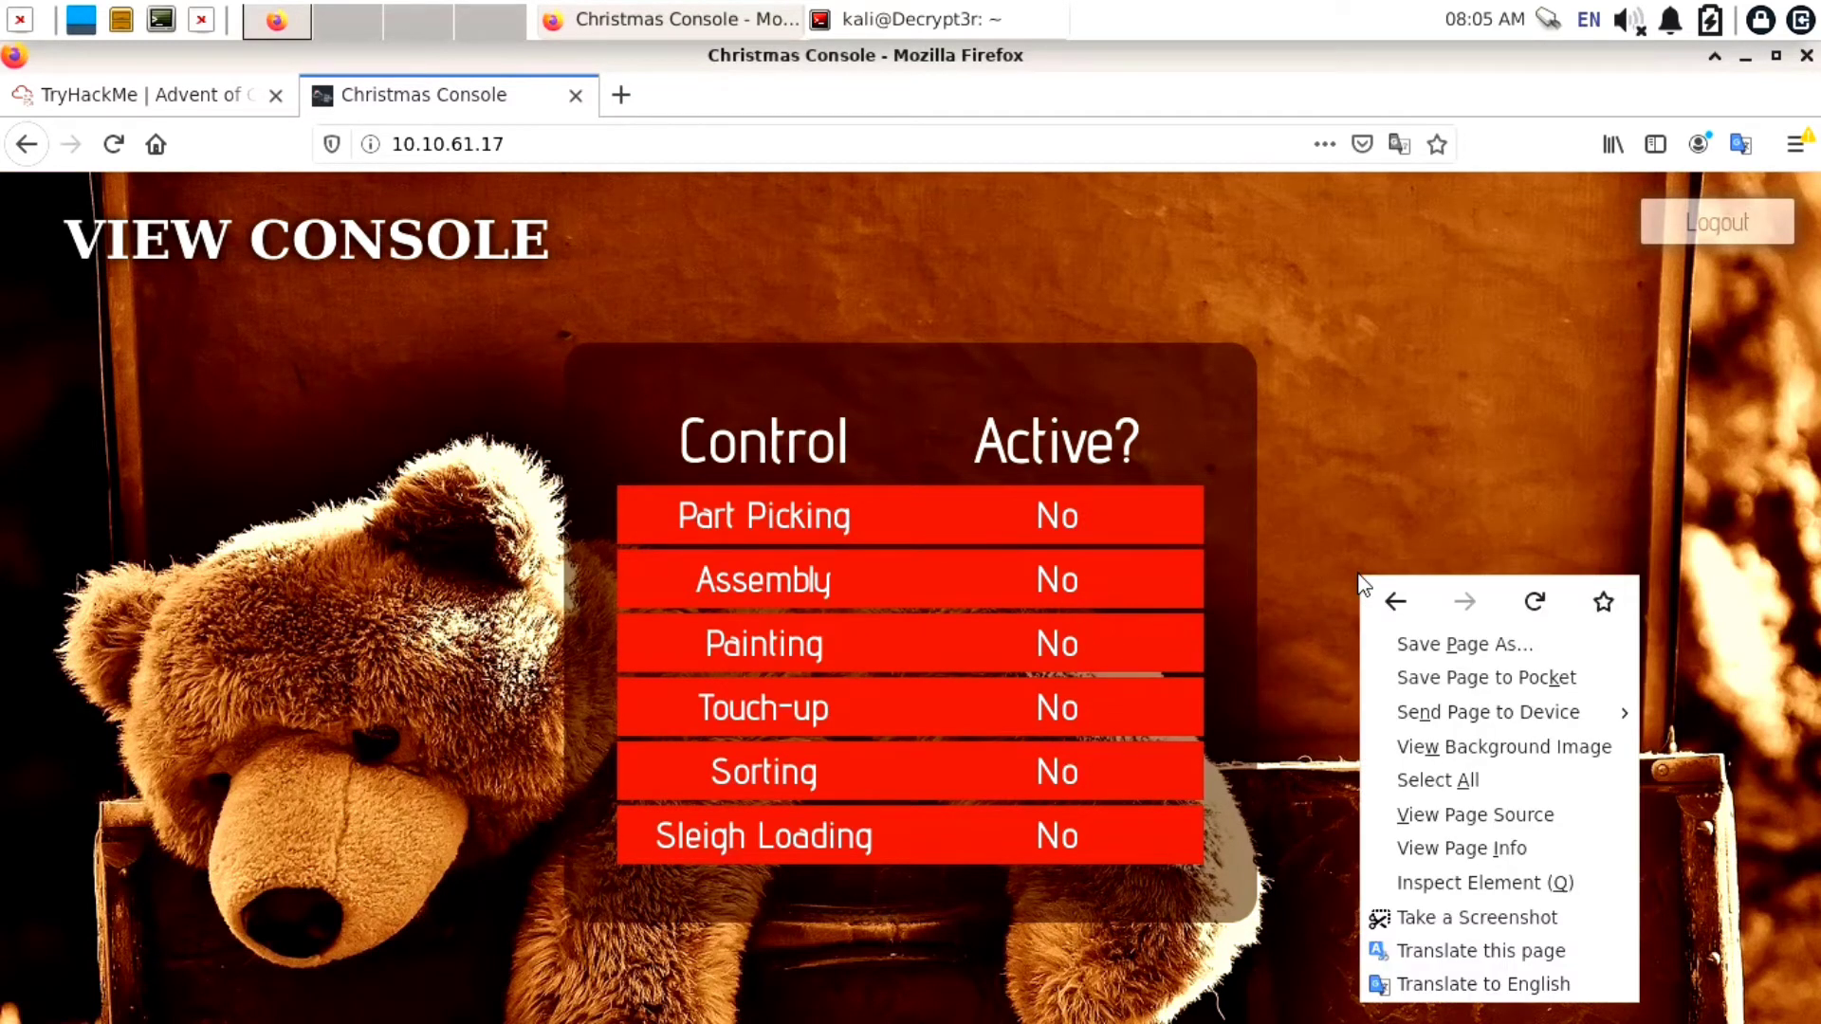
pyautogui.click(1451, 884)
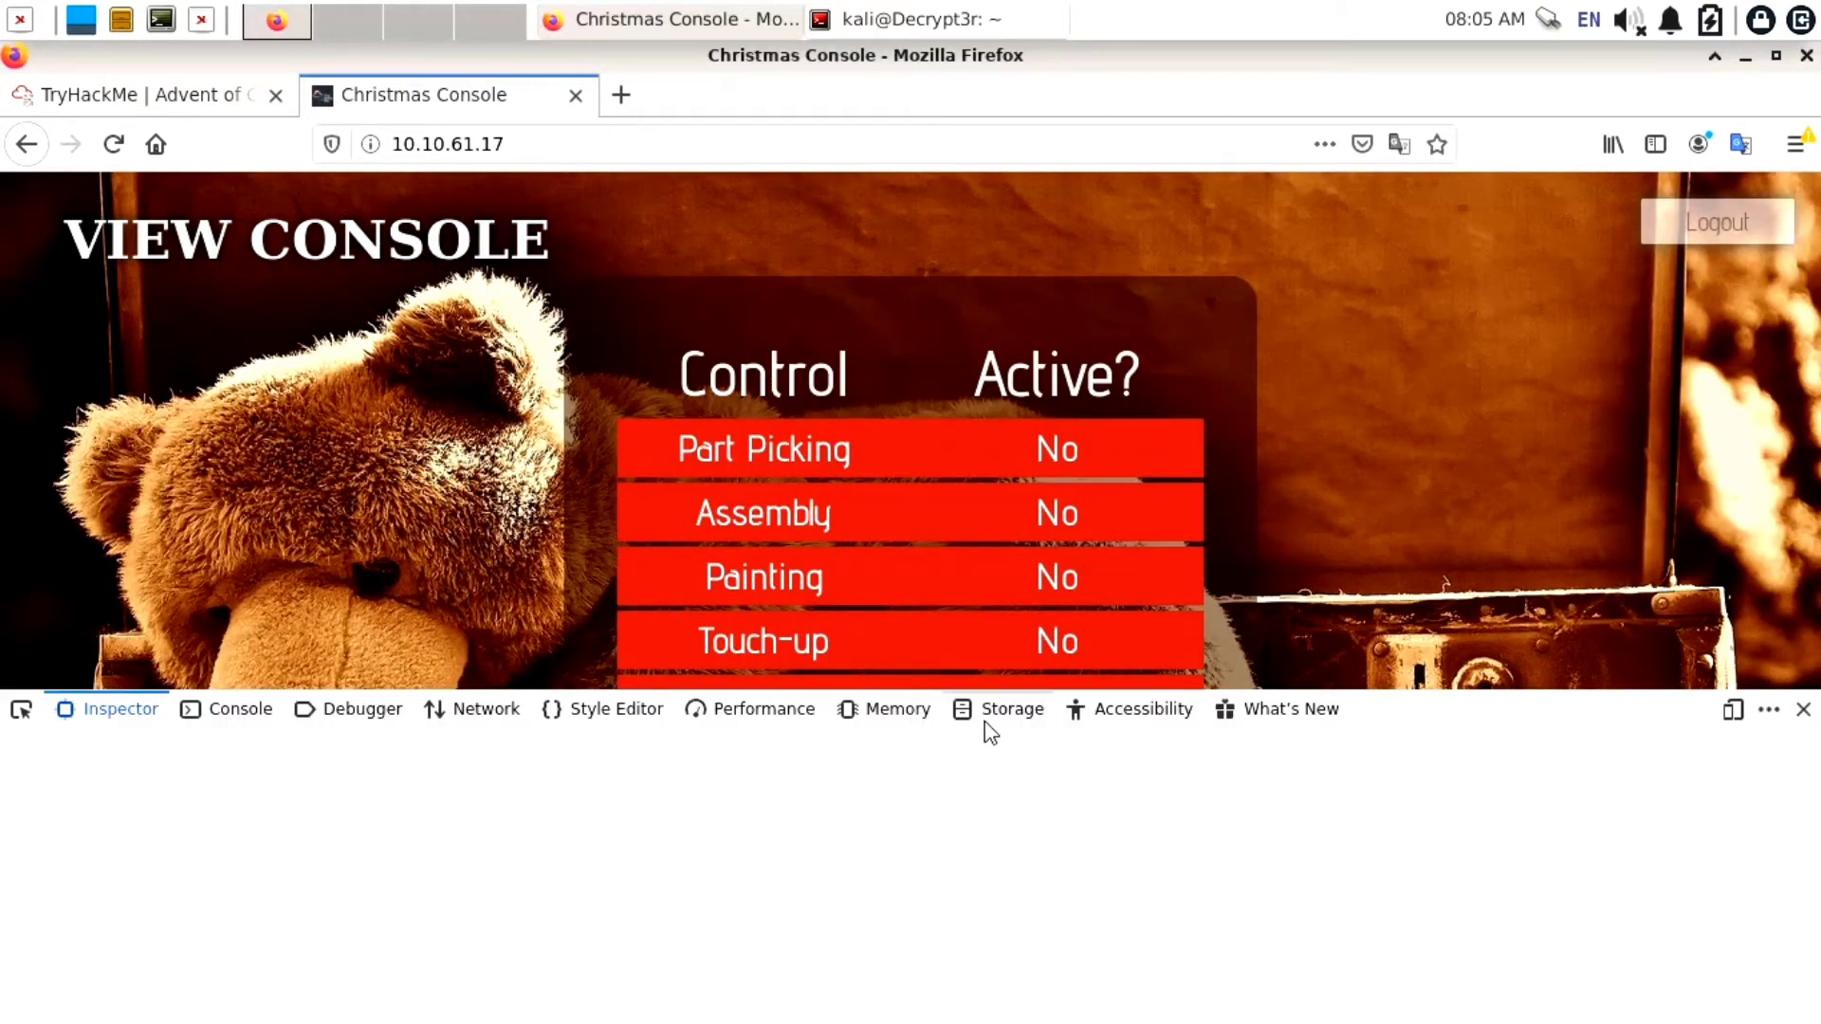
pyautogui.click(986, 719)
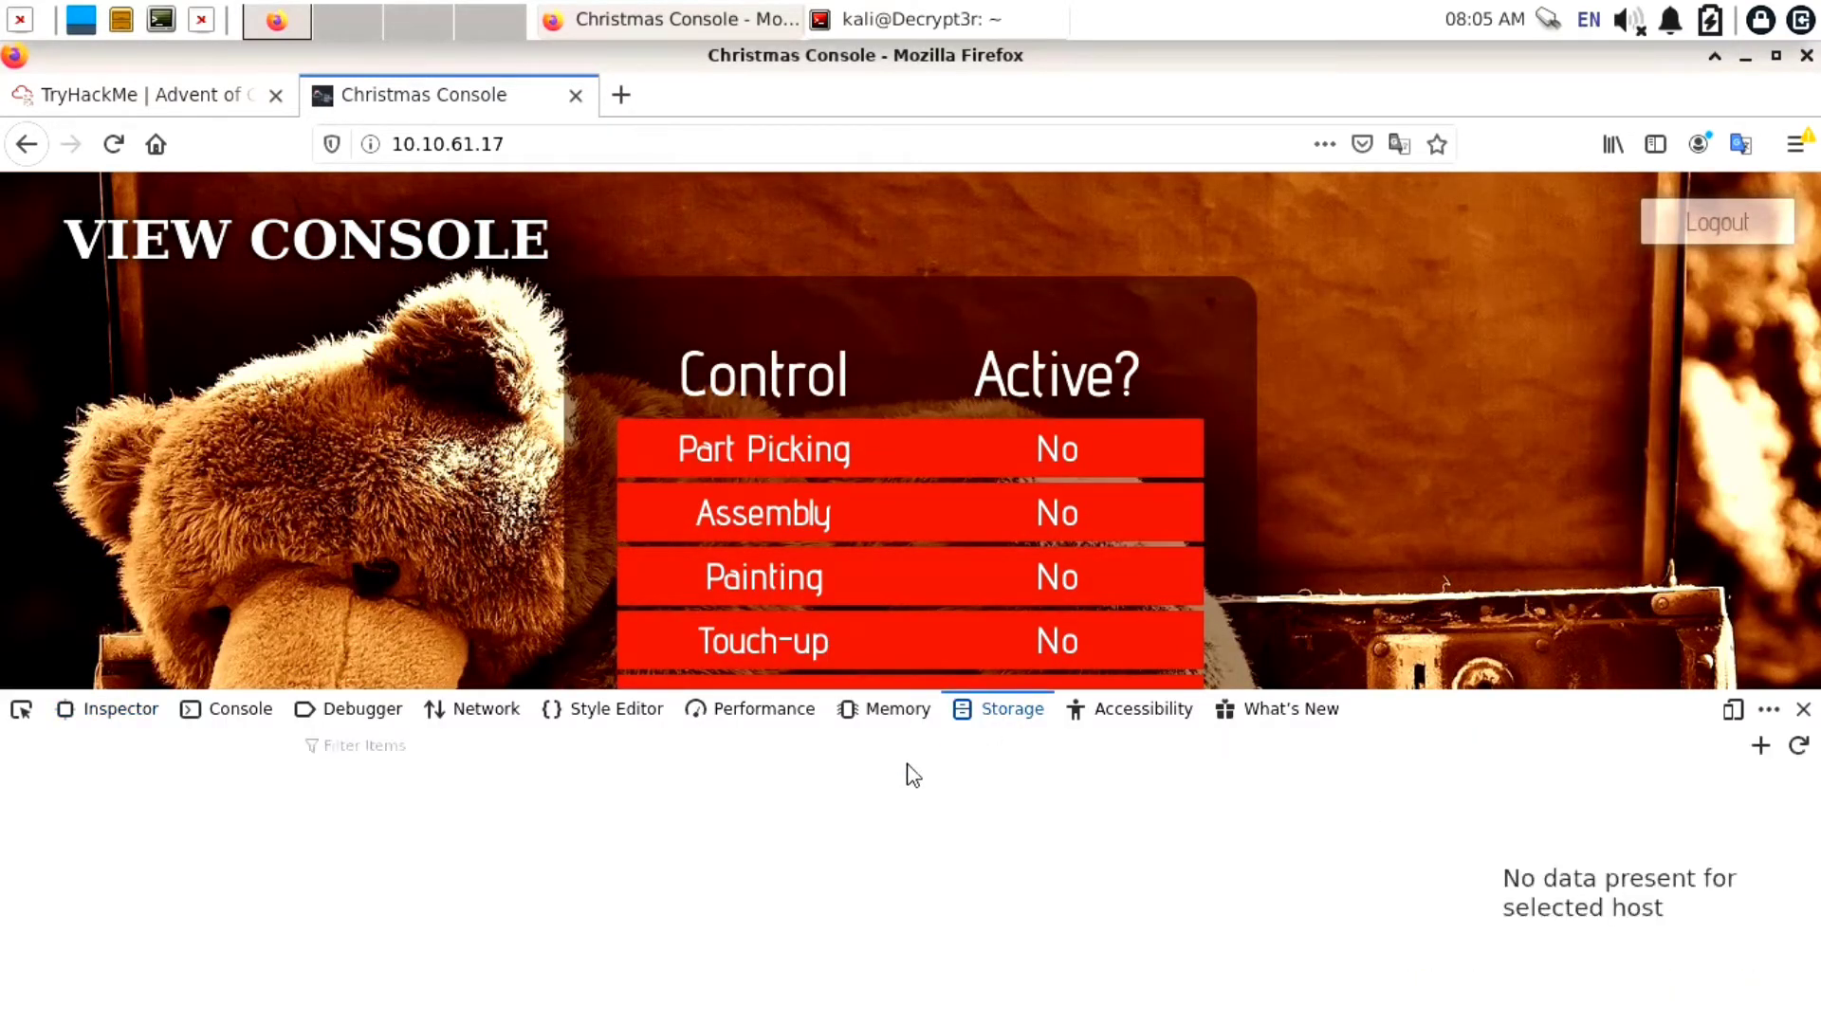
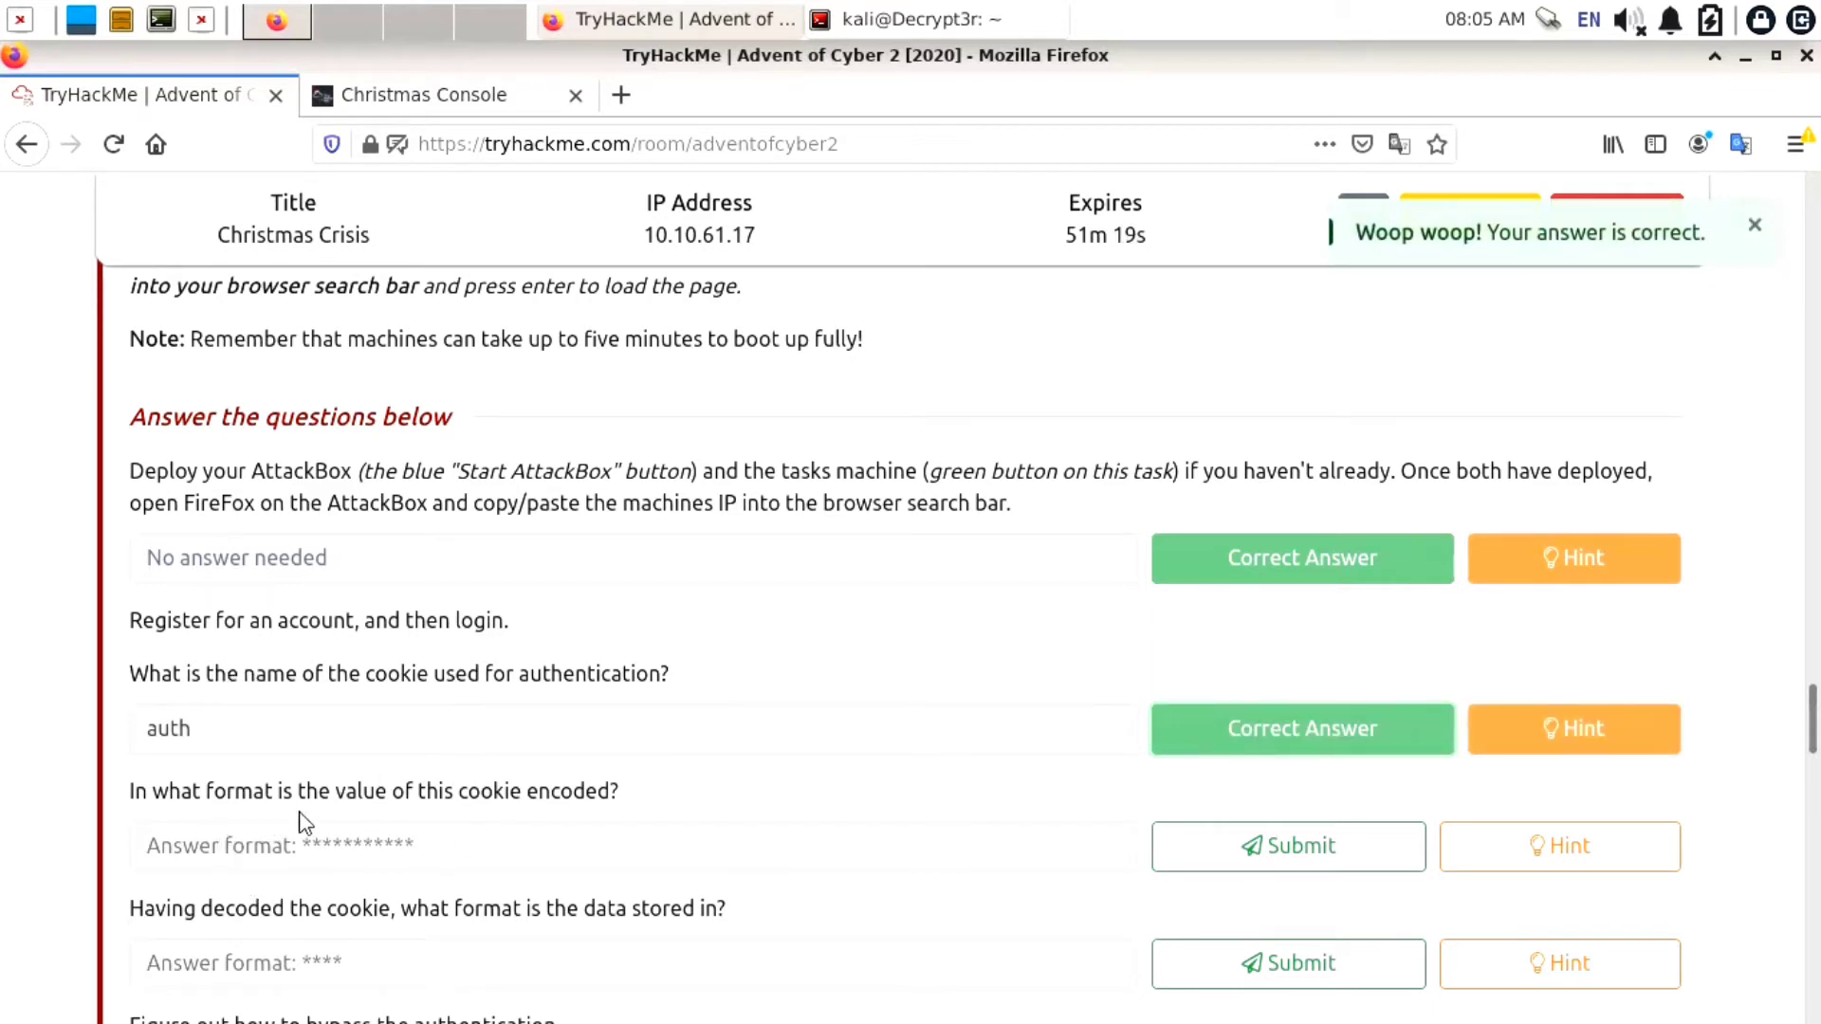
# Select the answer field for the cookie encoding format question
pyautogui.click(595, 843)
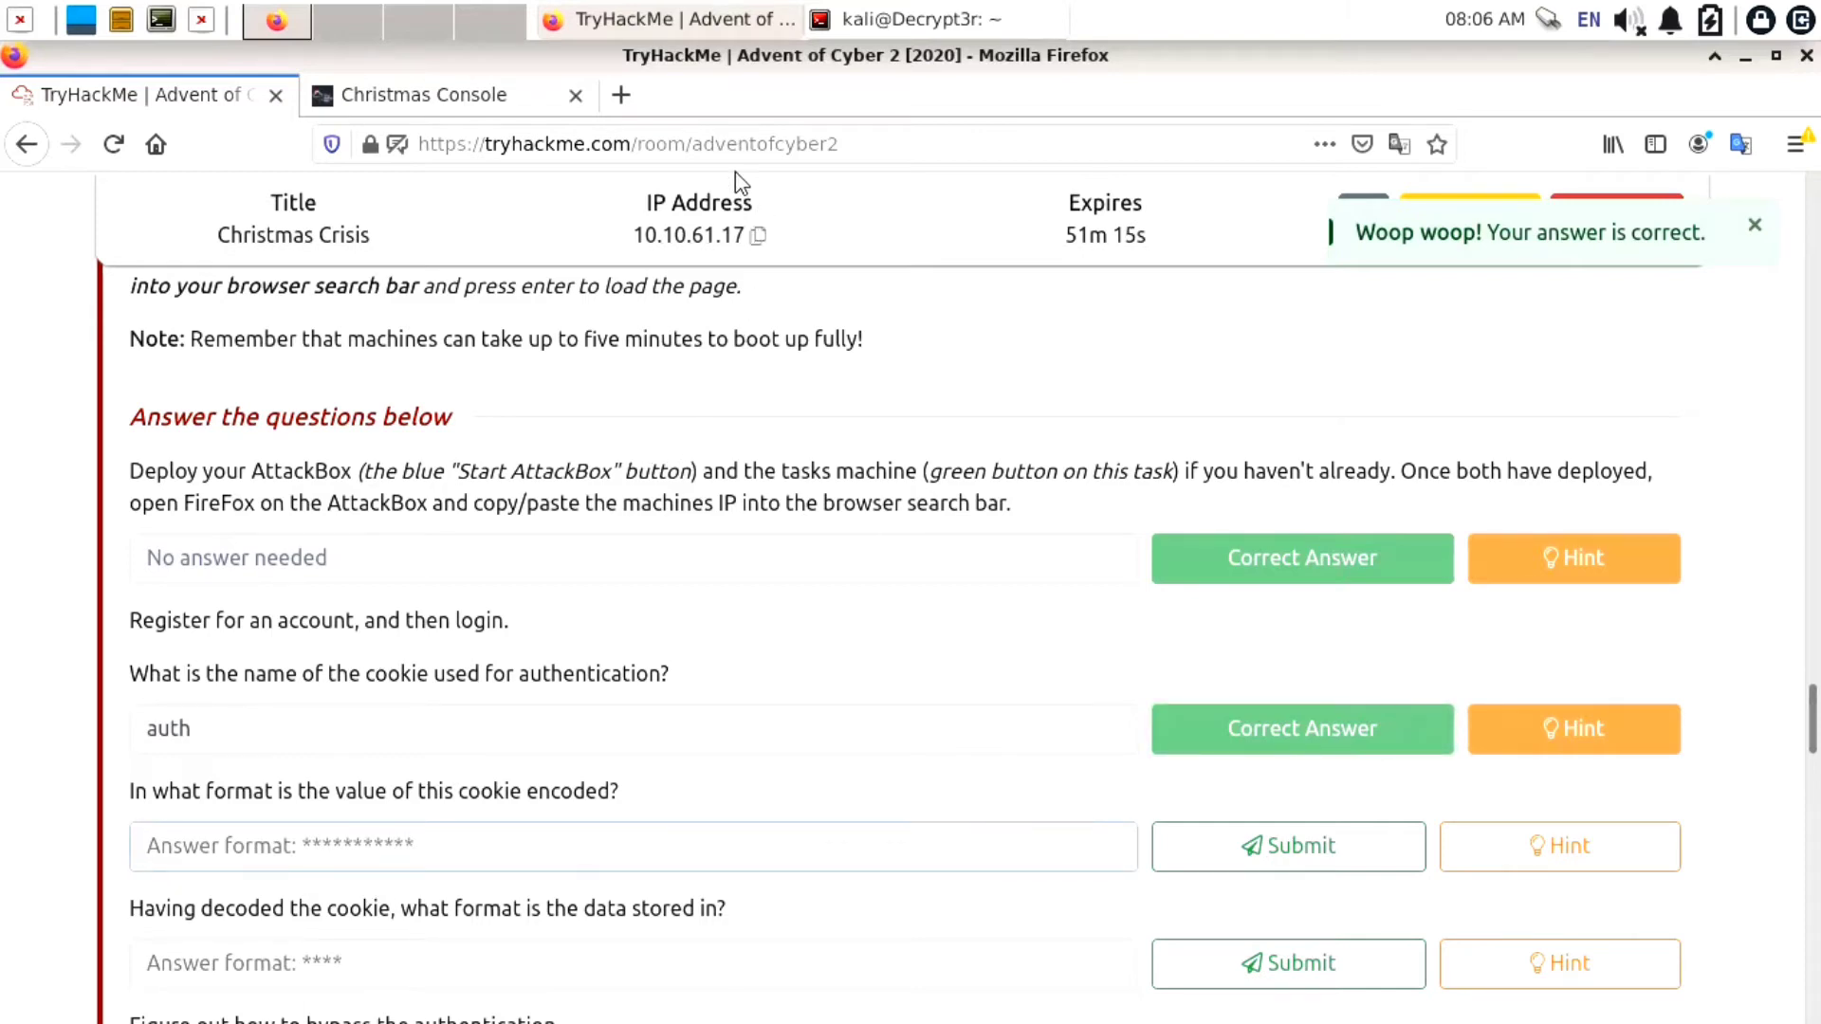
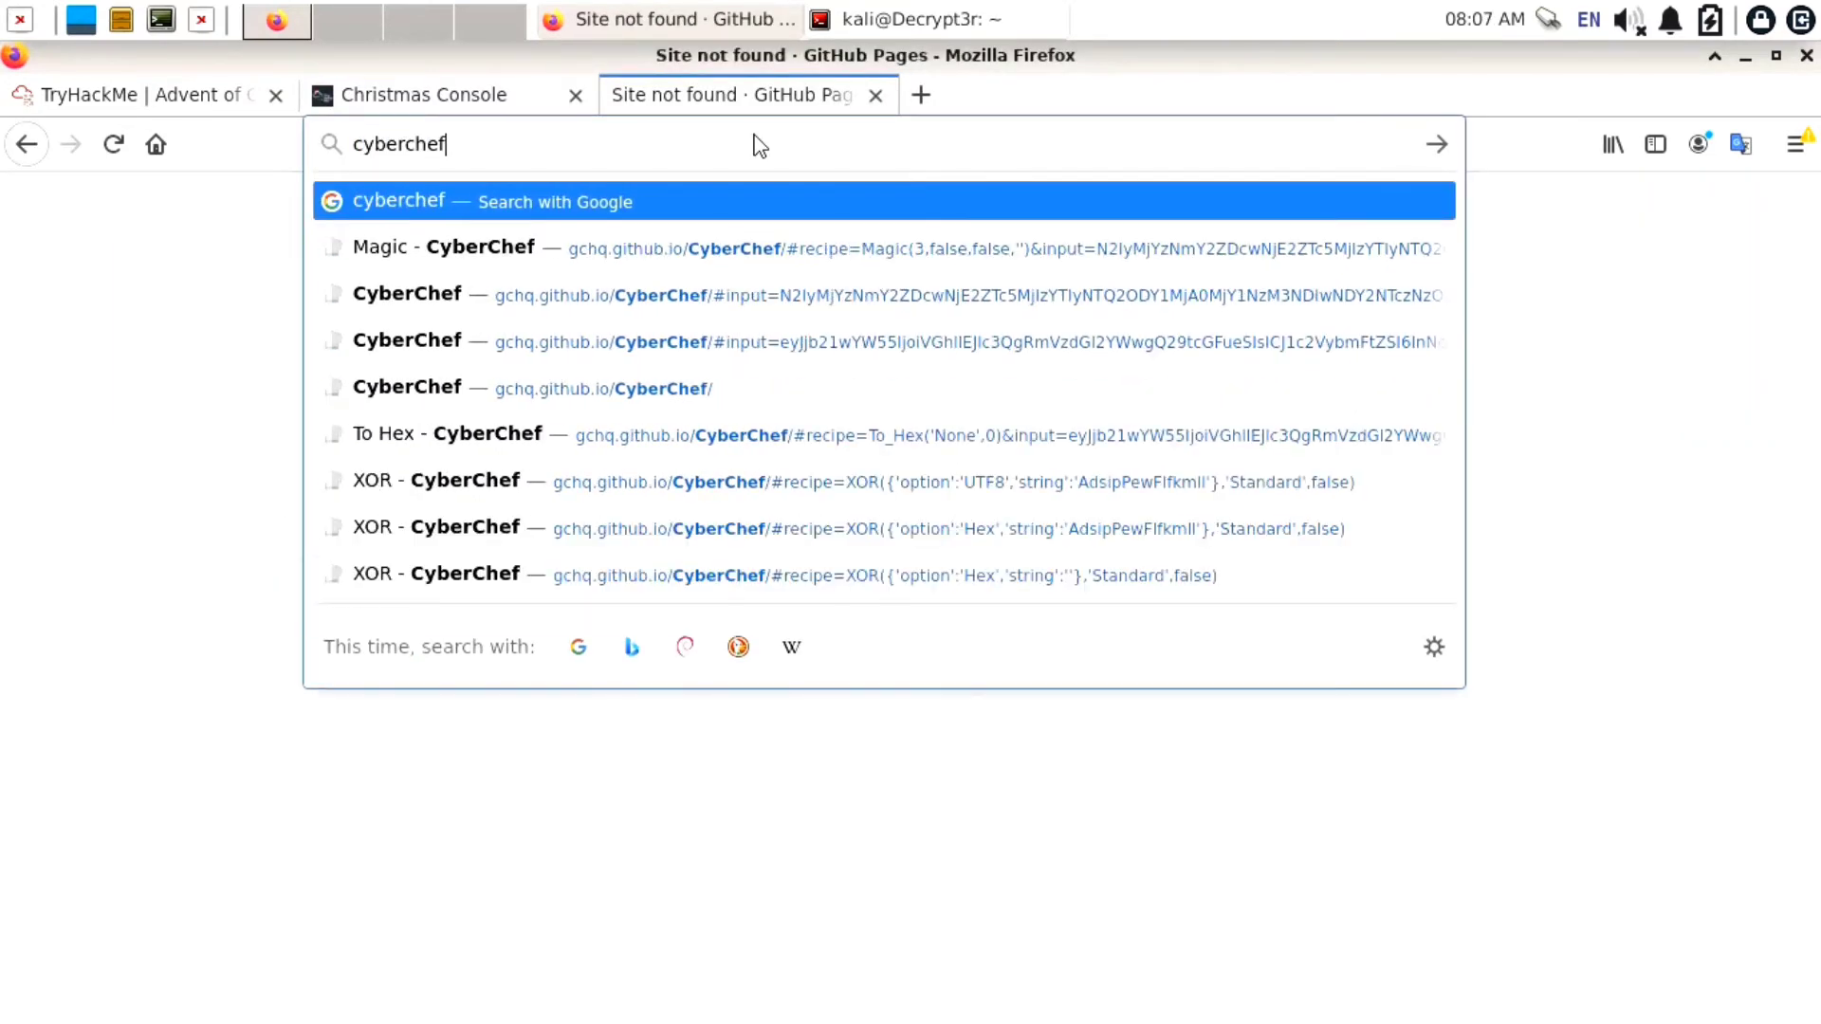
# Search Google for cyberchef, open the gchq.github.io CyberChef site, and paste in the 118-character hex cookie
pyautogui.press('Return')
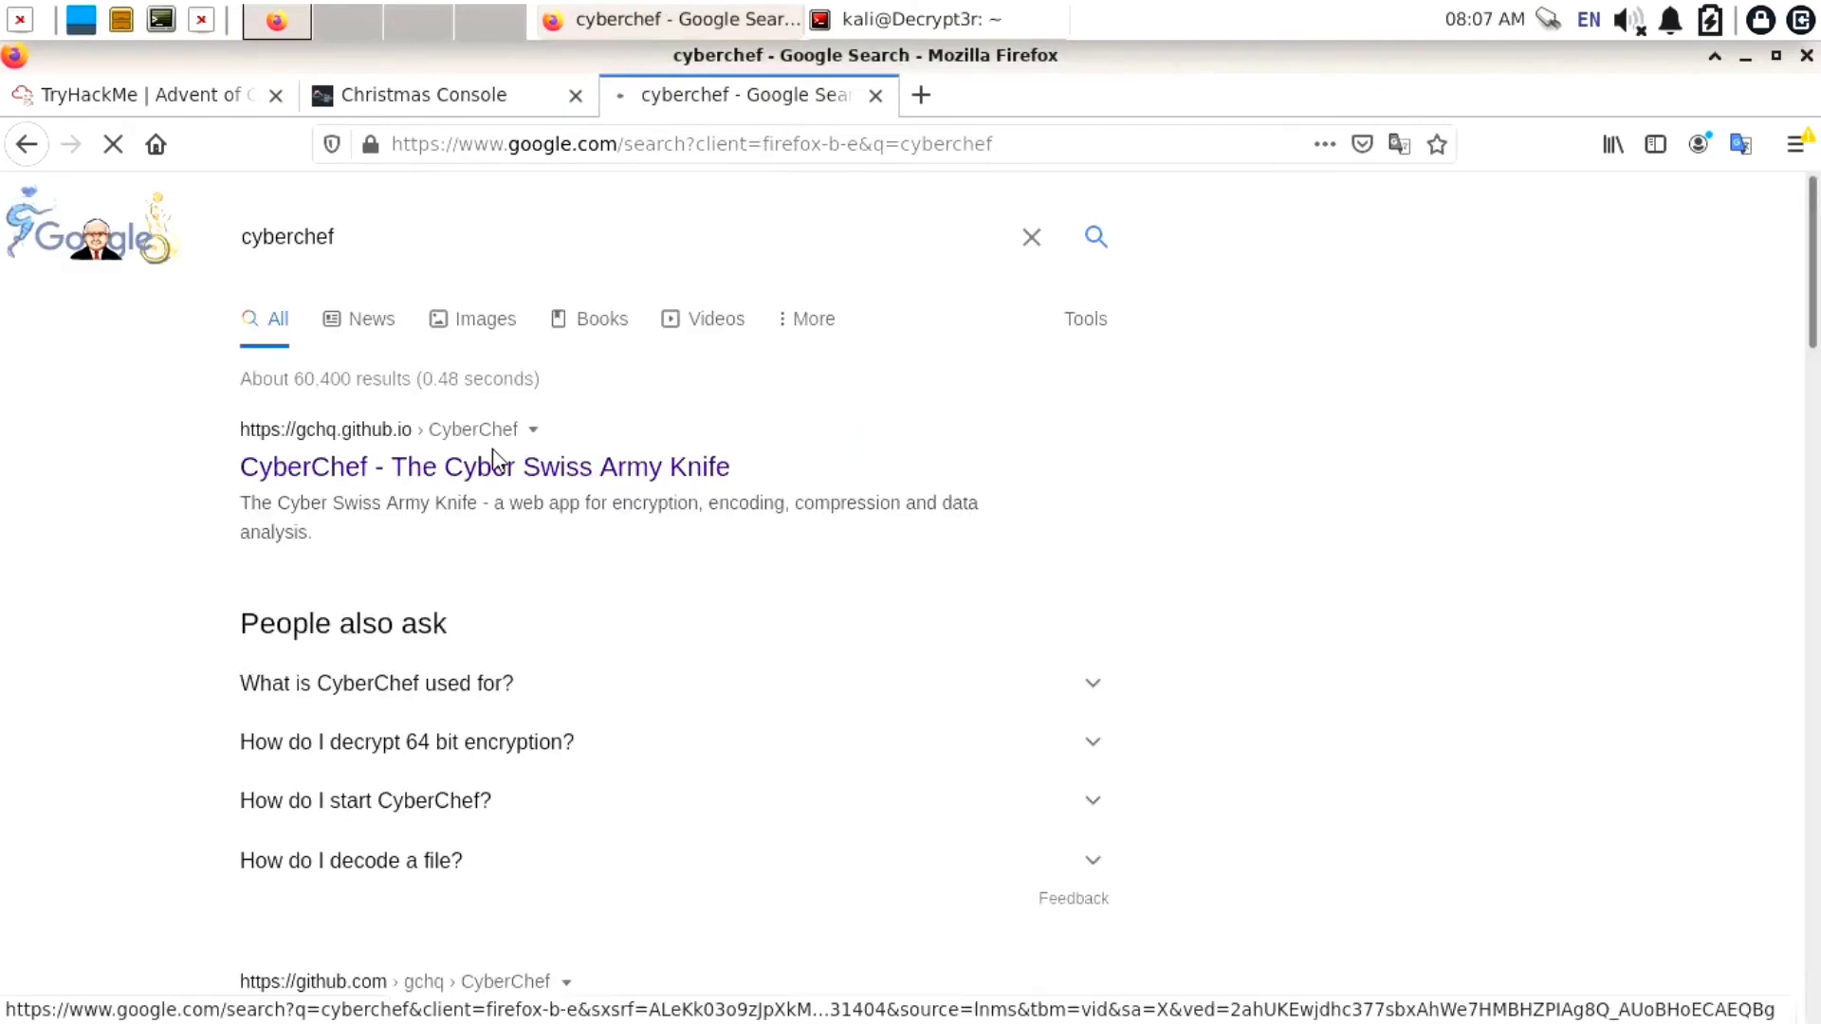
pyautogui.click(543, 480)
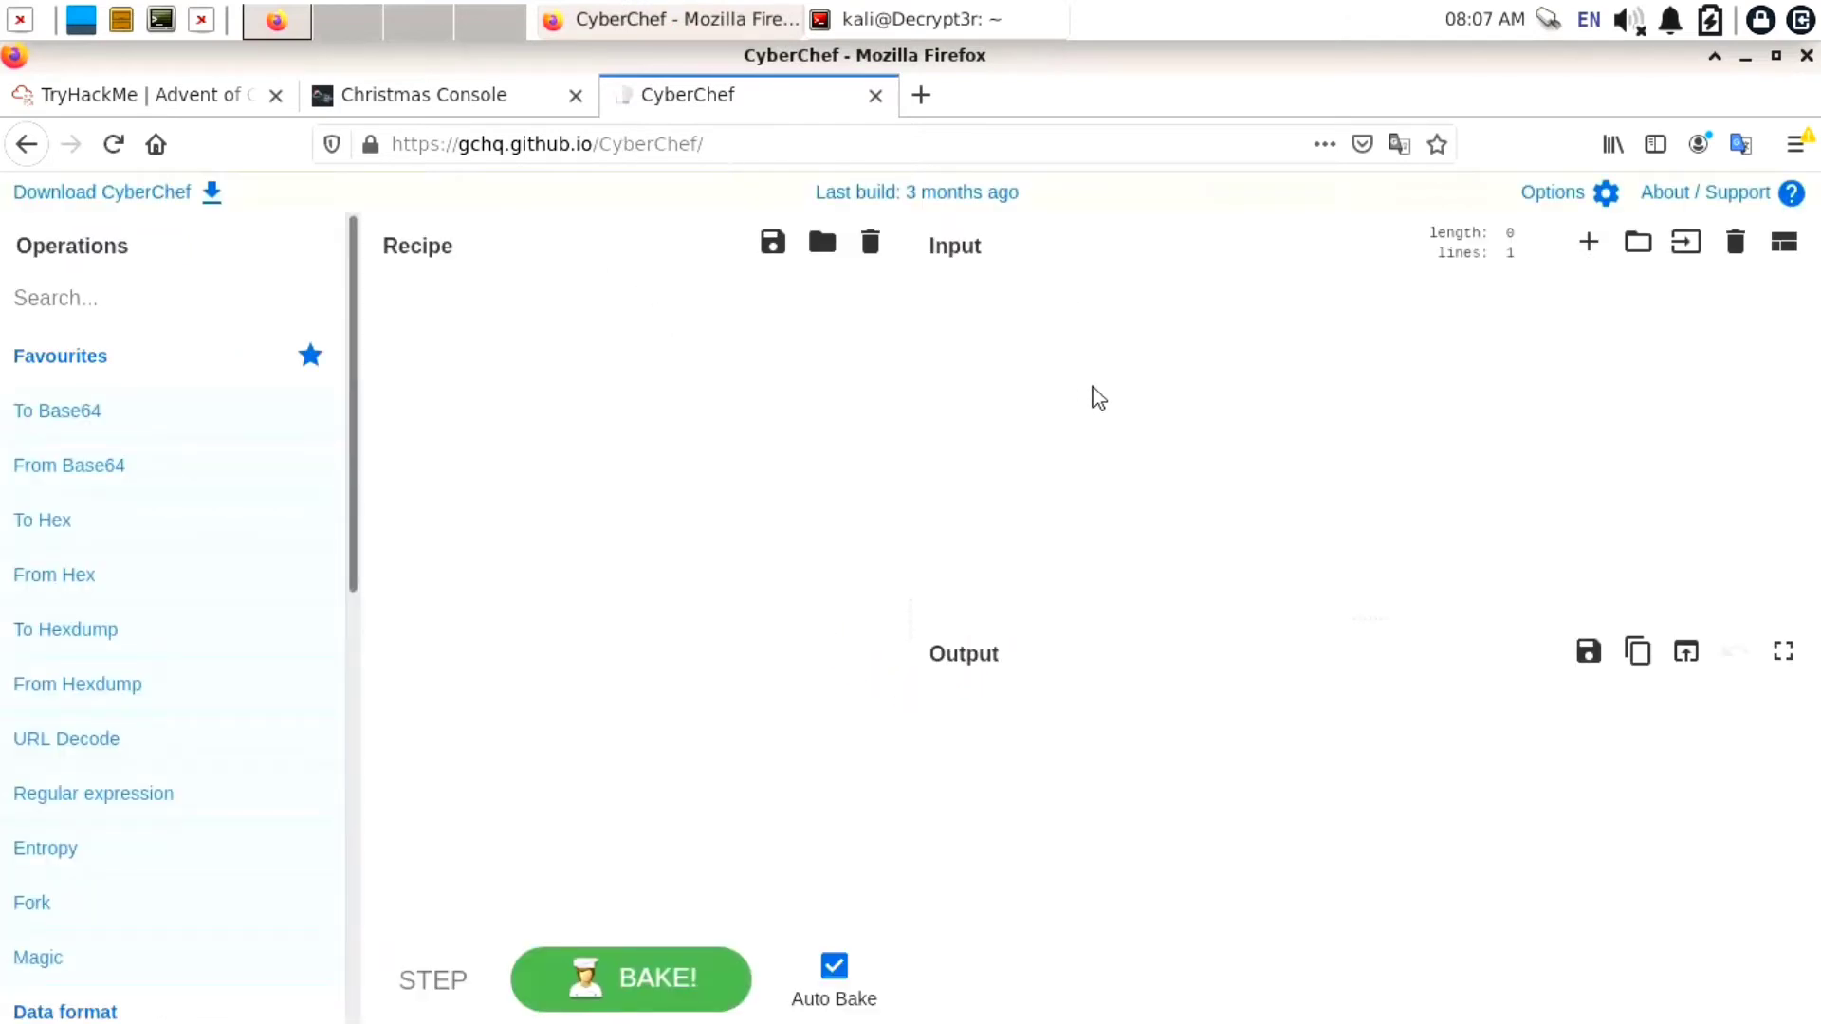
pyautogui.hotkey('ctrl', 'v')
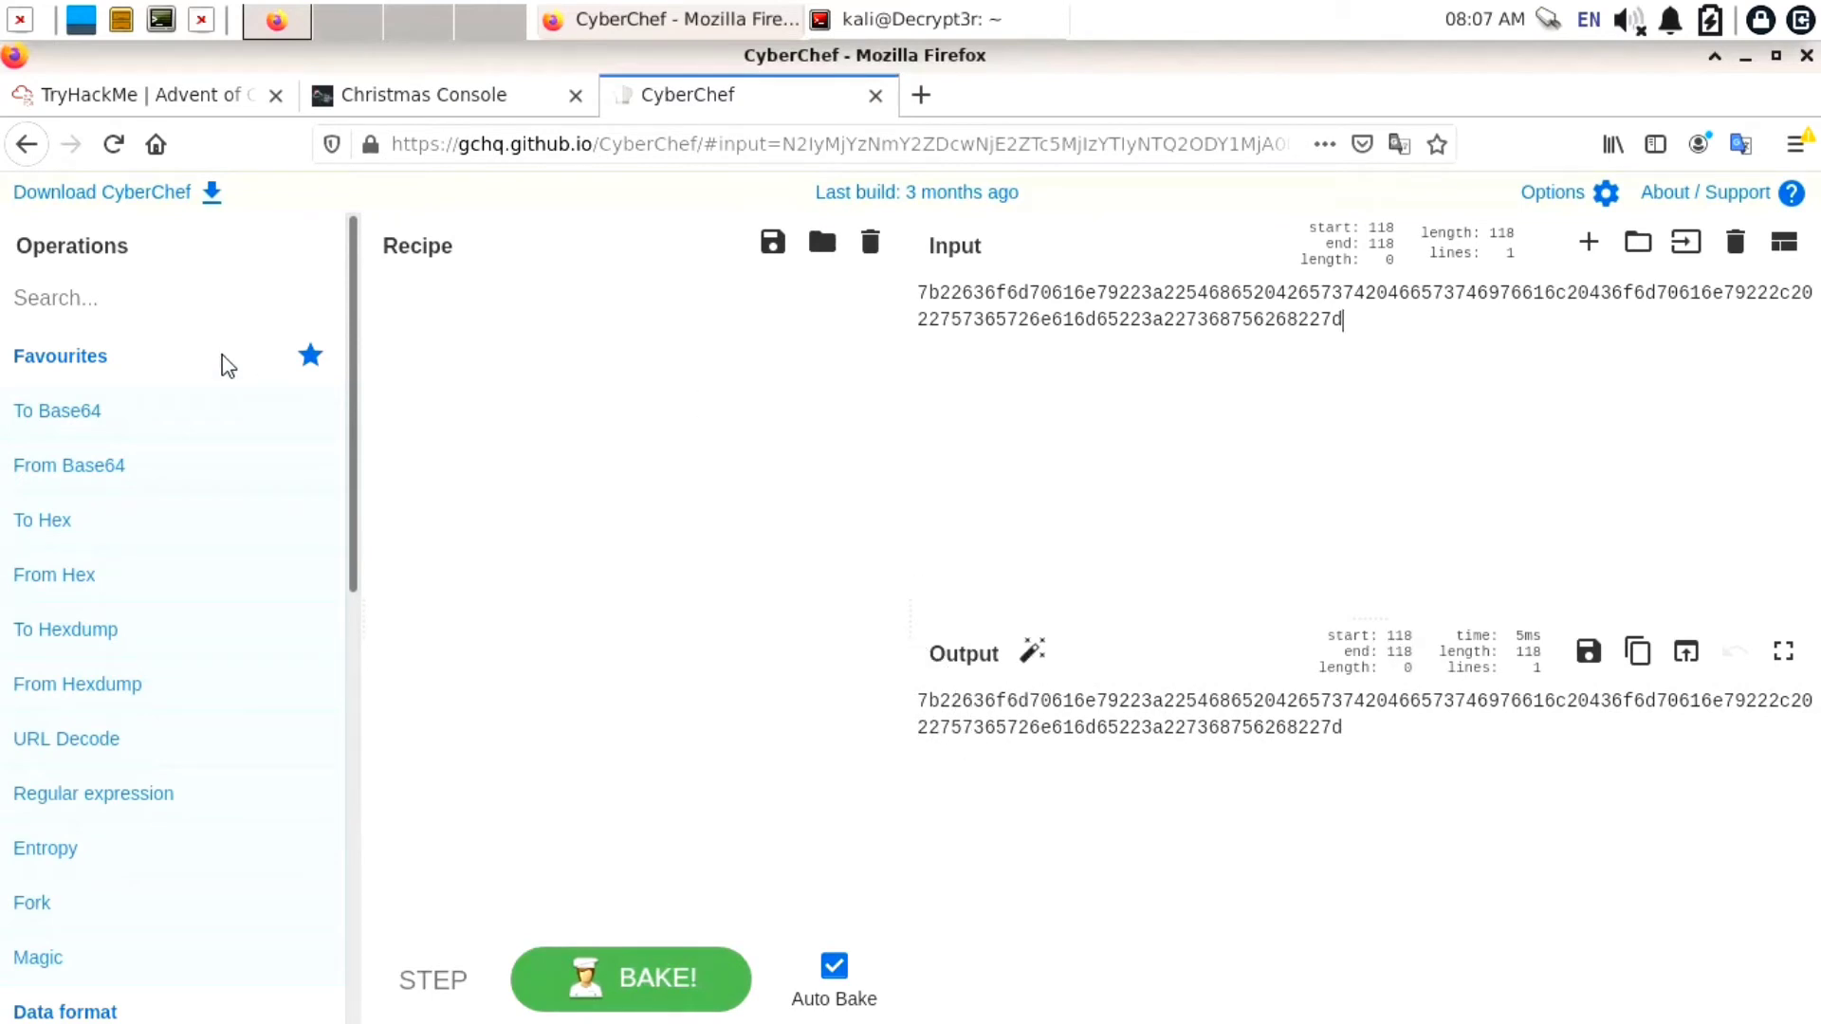
pyautogui.click(214, 322)
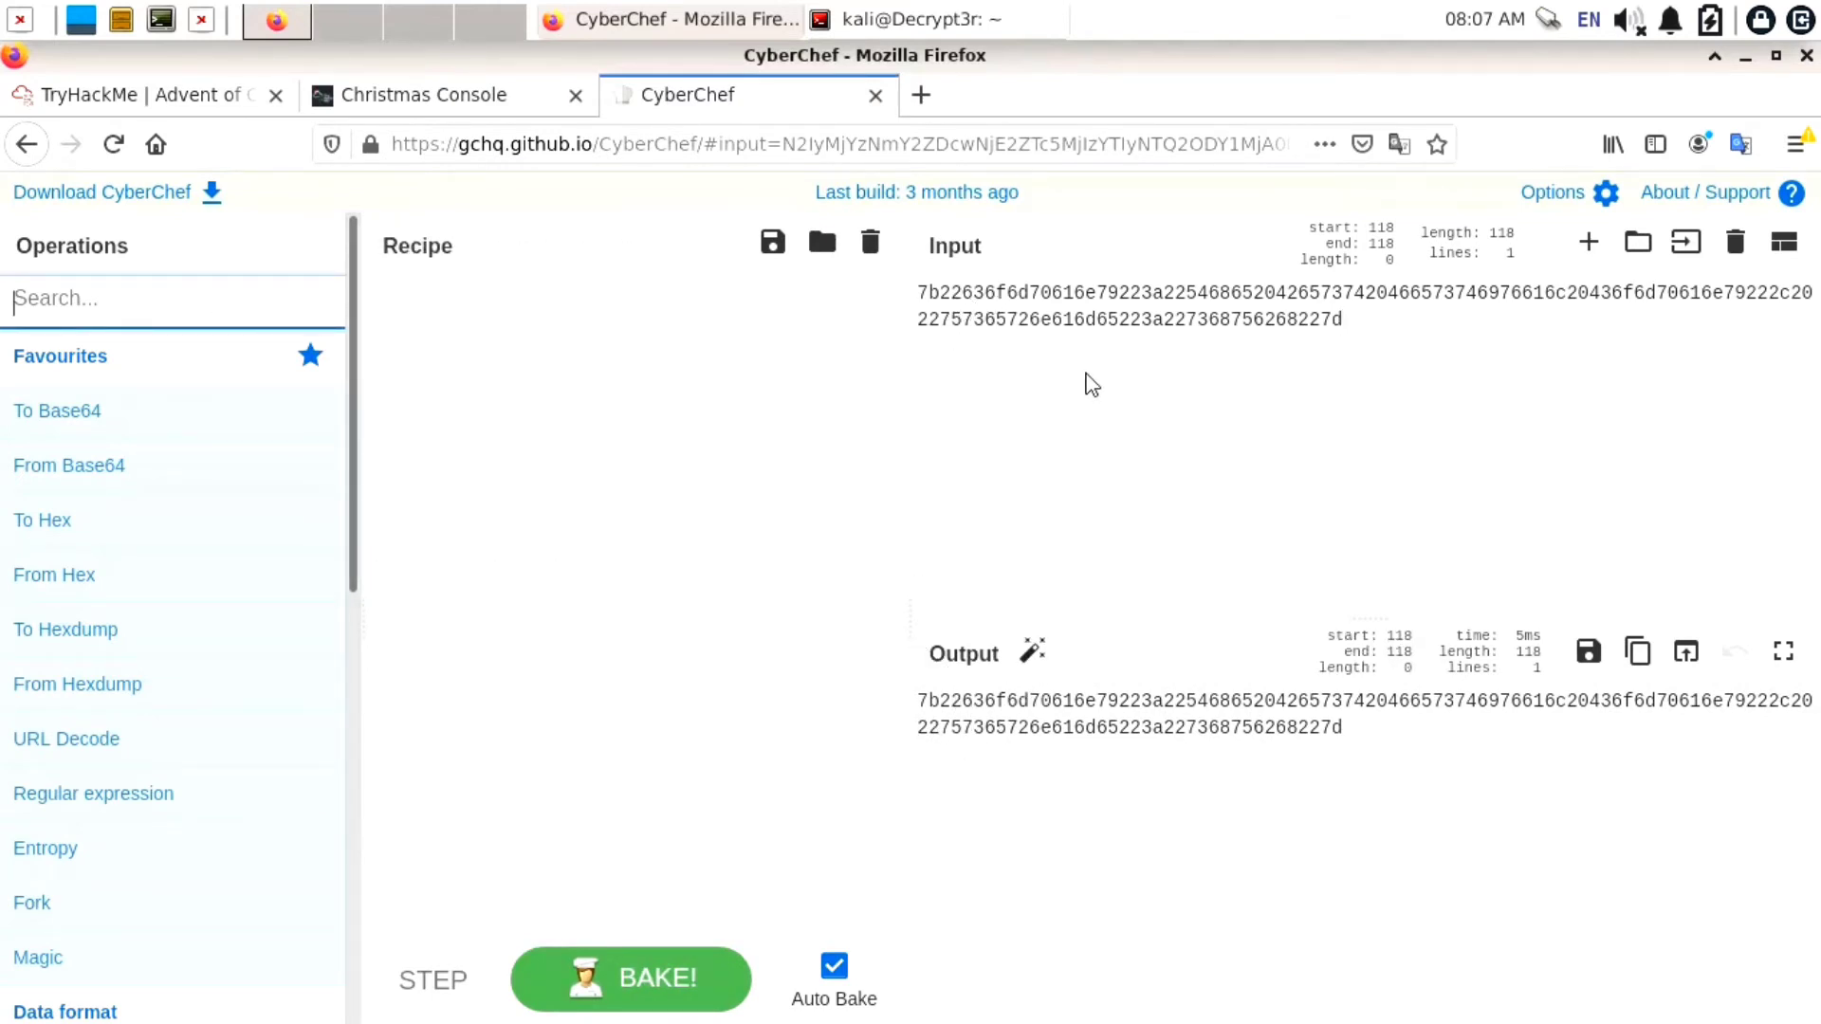
# Add Magic to the recipe so From_Hex decodes the cookie into JSON with company and username fields
pyautogui.write('ma')
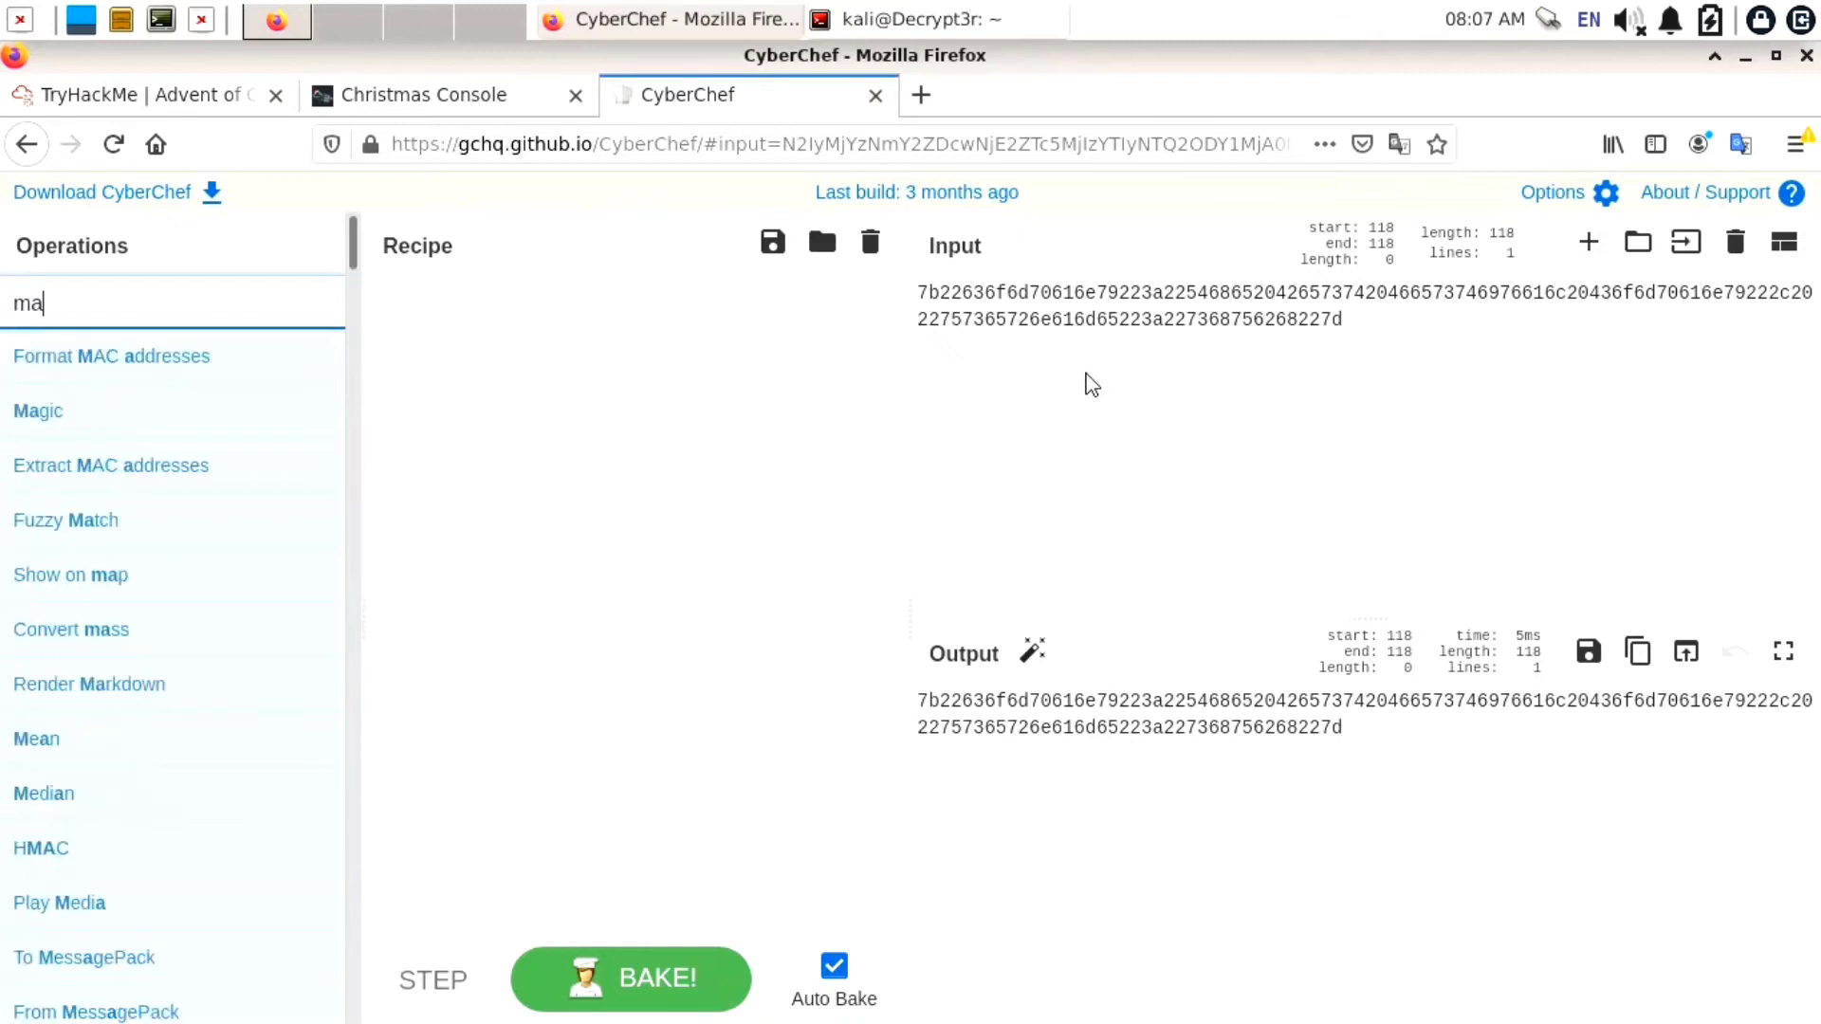
pyautogui.write('gic')
pyautogui.moveTo(57, 384)
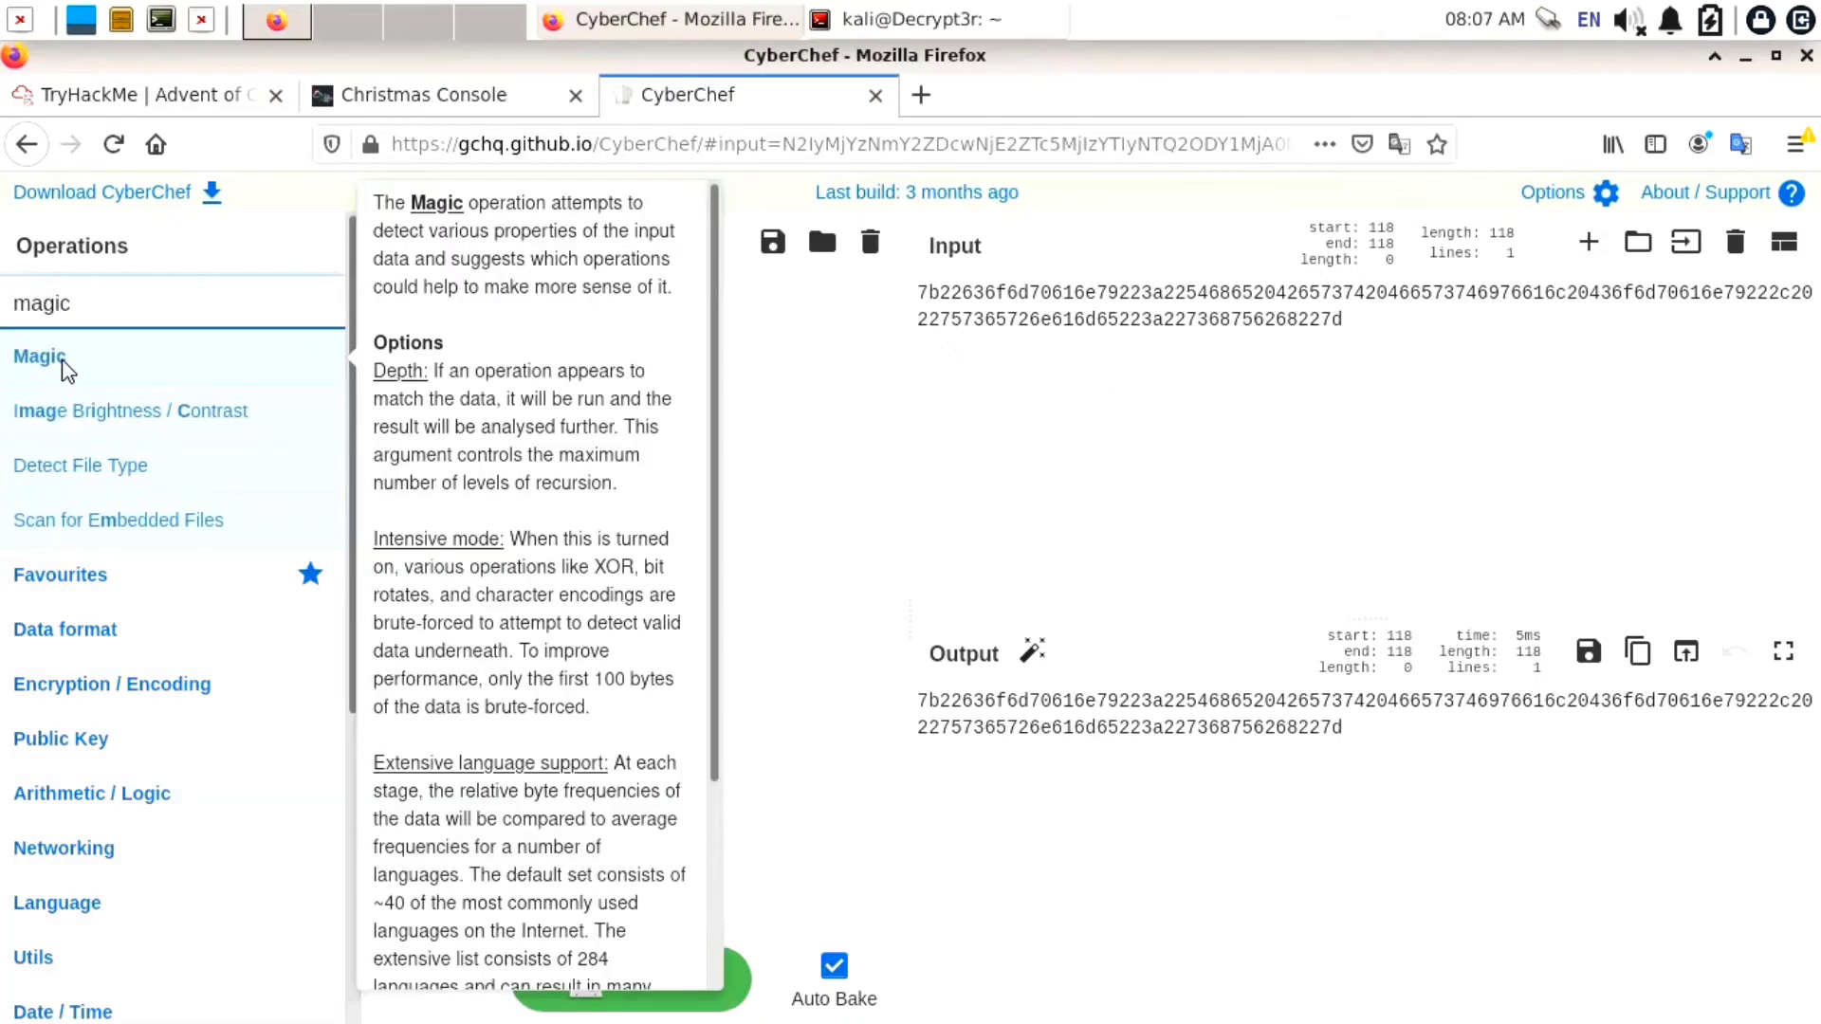
pyautogui.moveTo(57, 384); pyautogui.dragTo(465, 352)
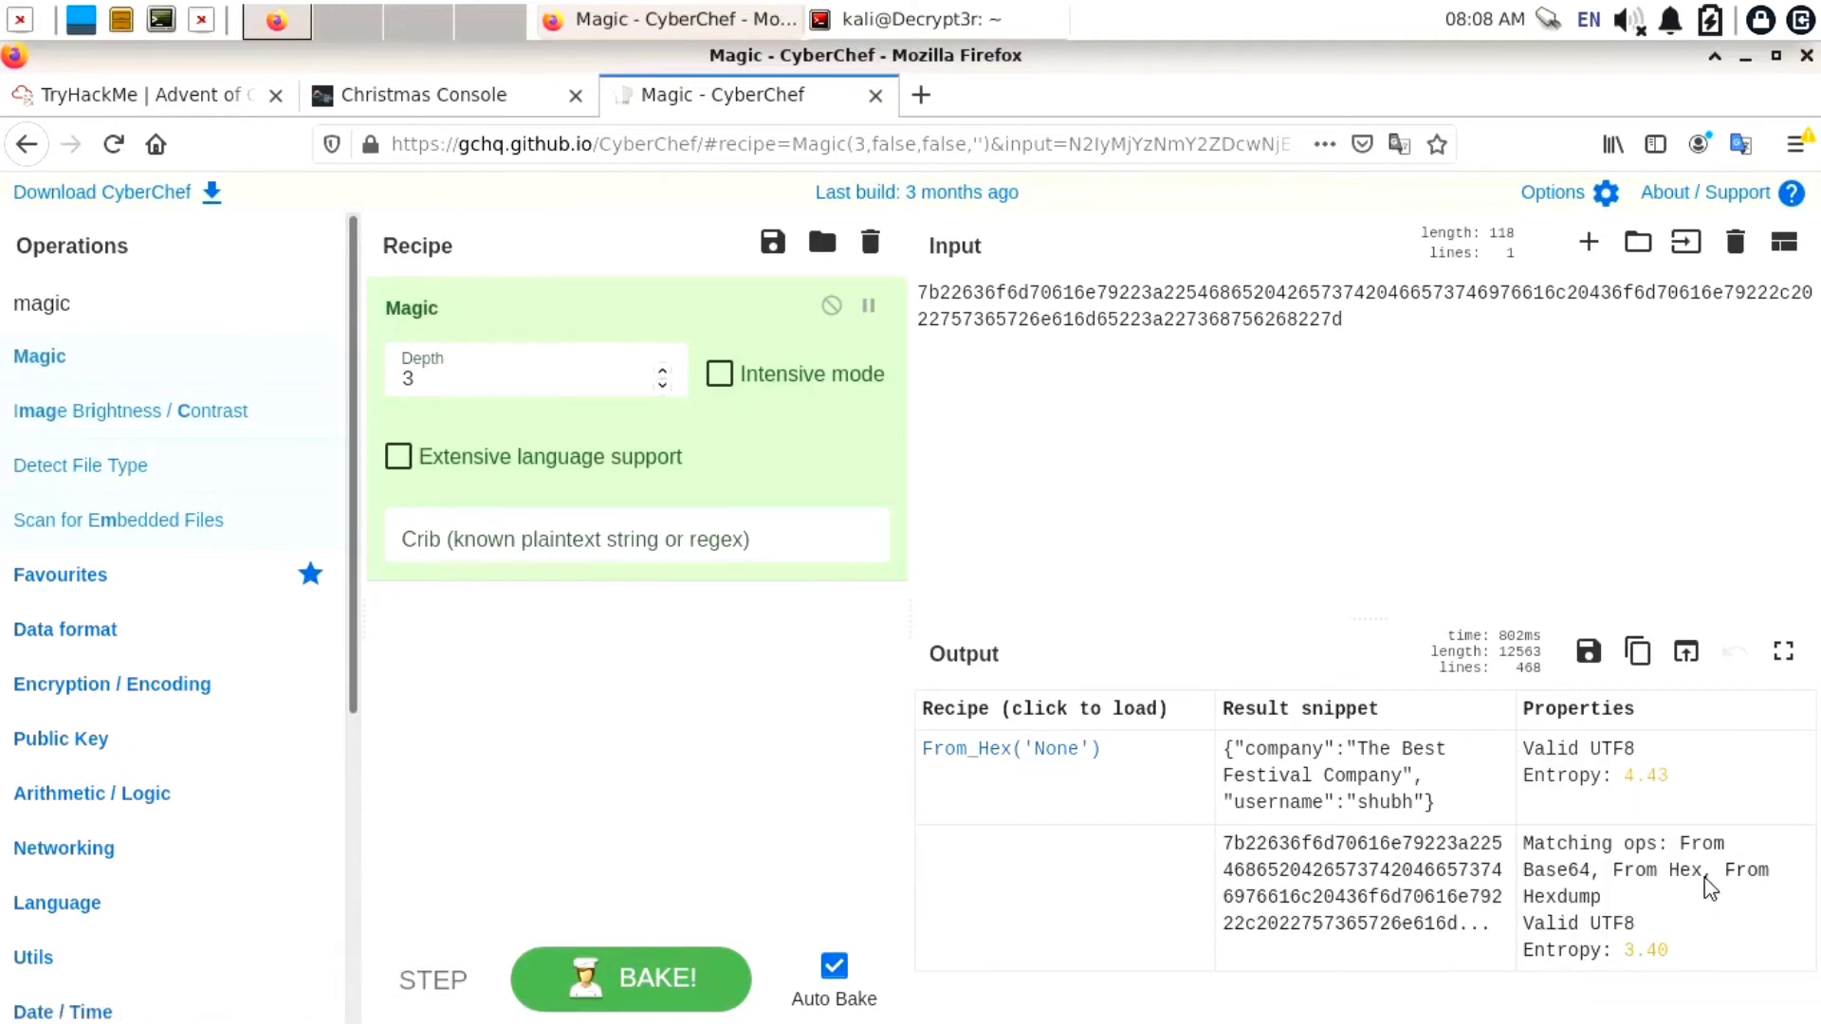
pyautogui.moveTo(1594, 874); pyautogui.dragTo(1533, 875)
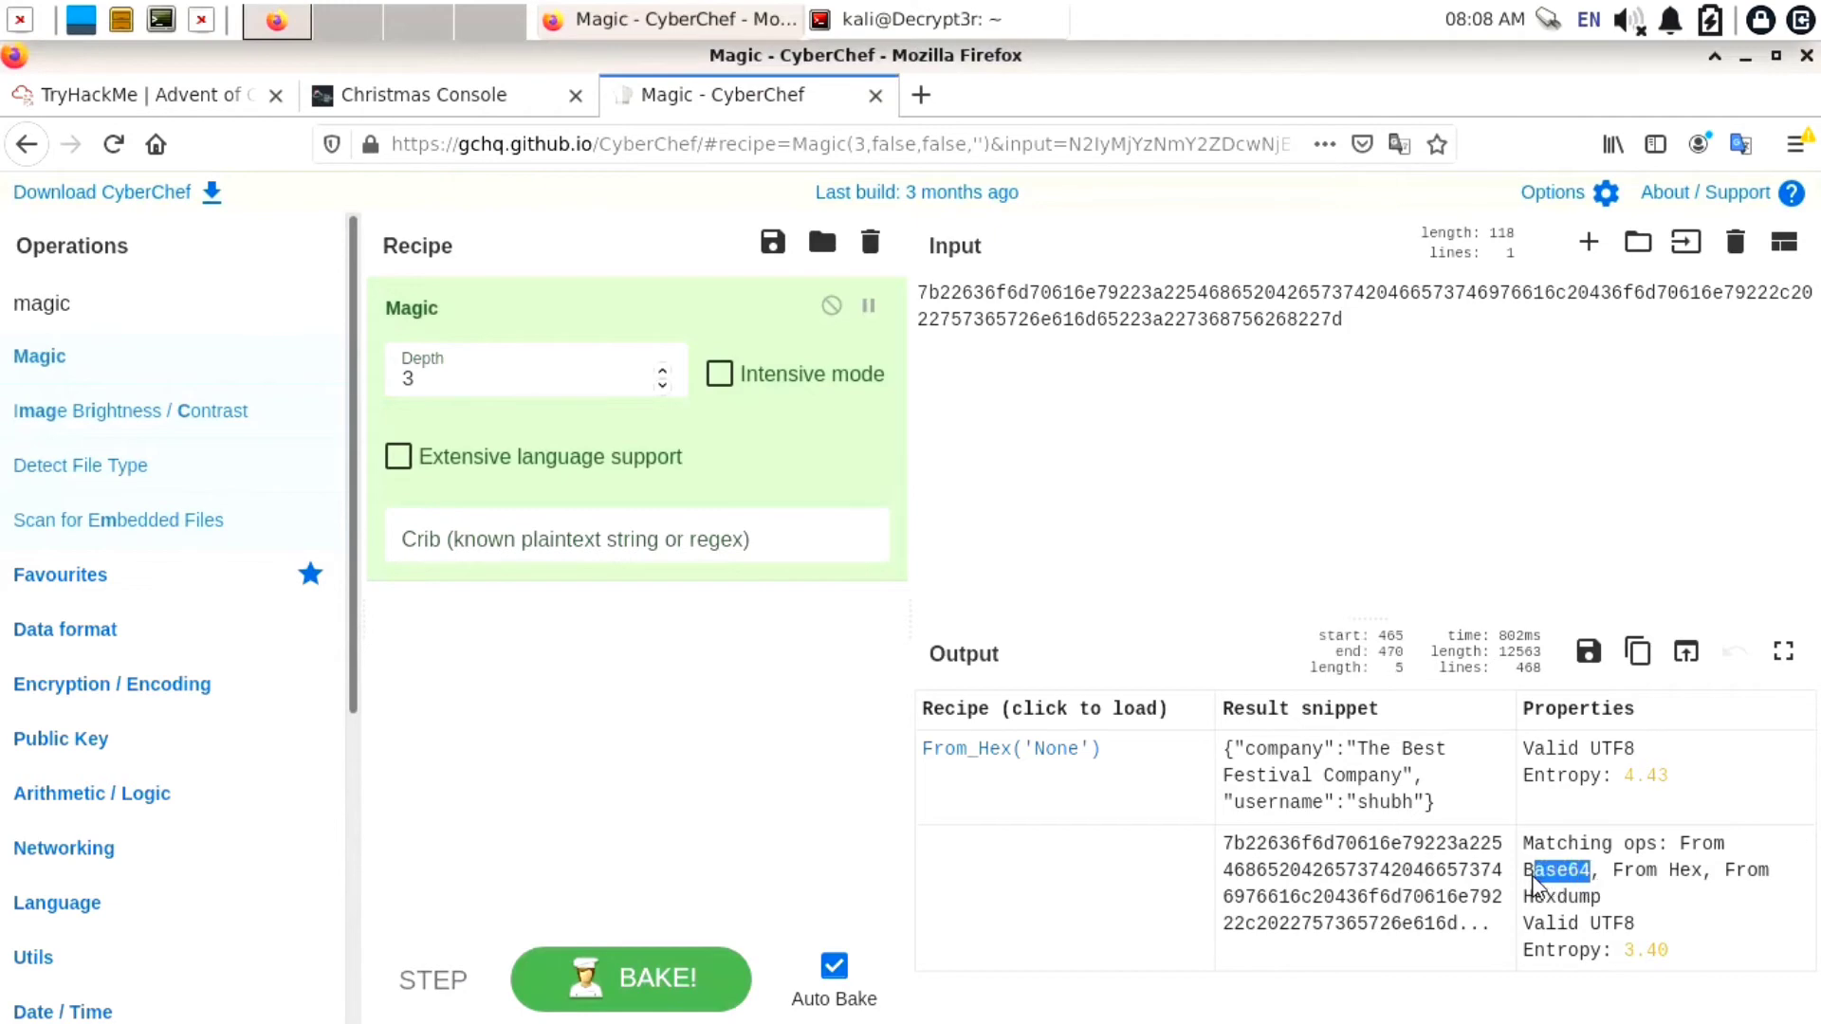
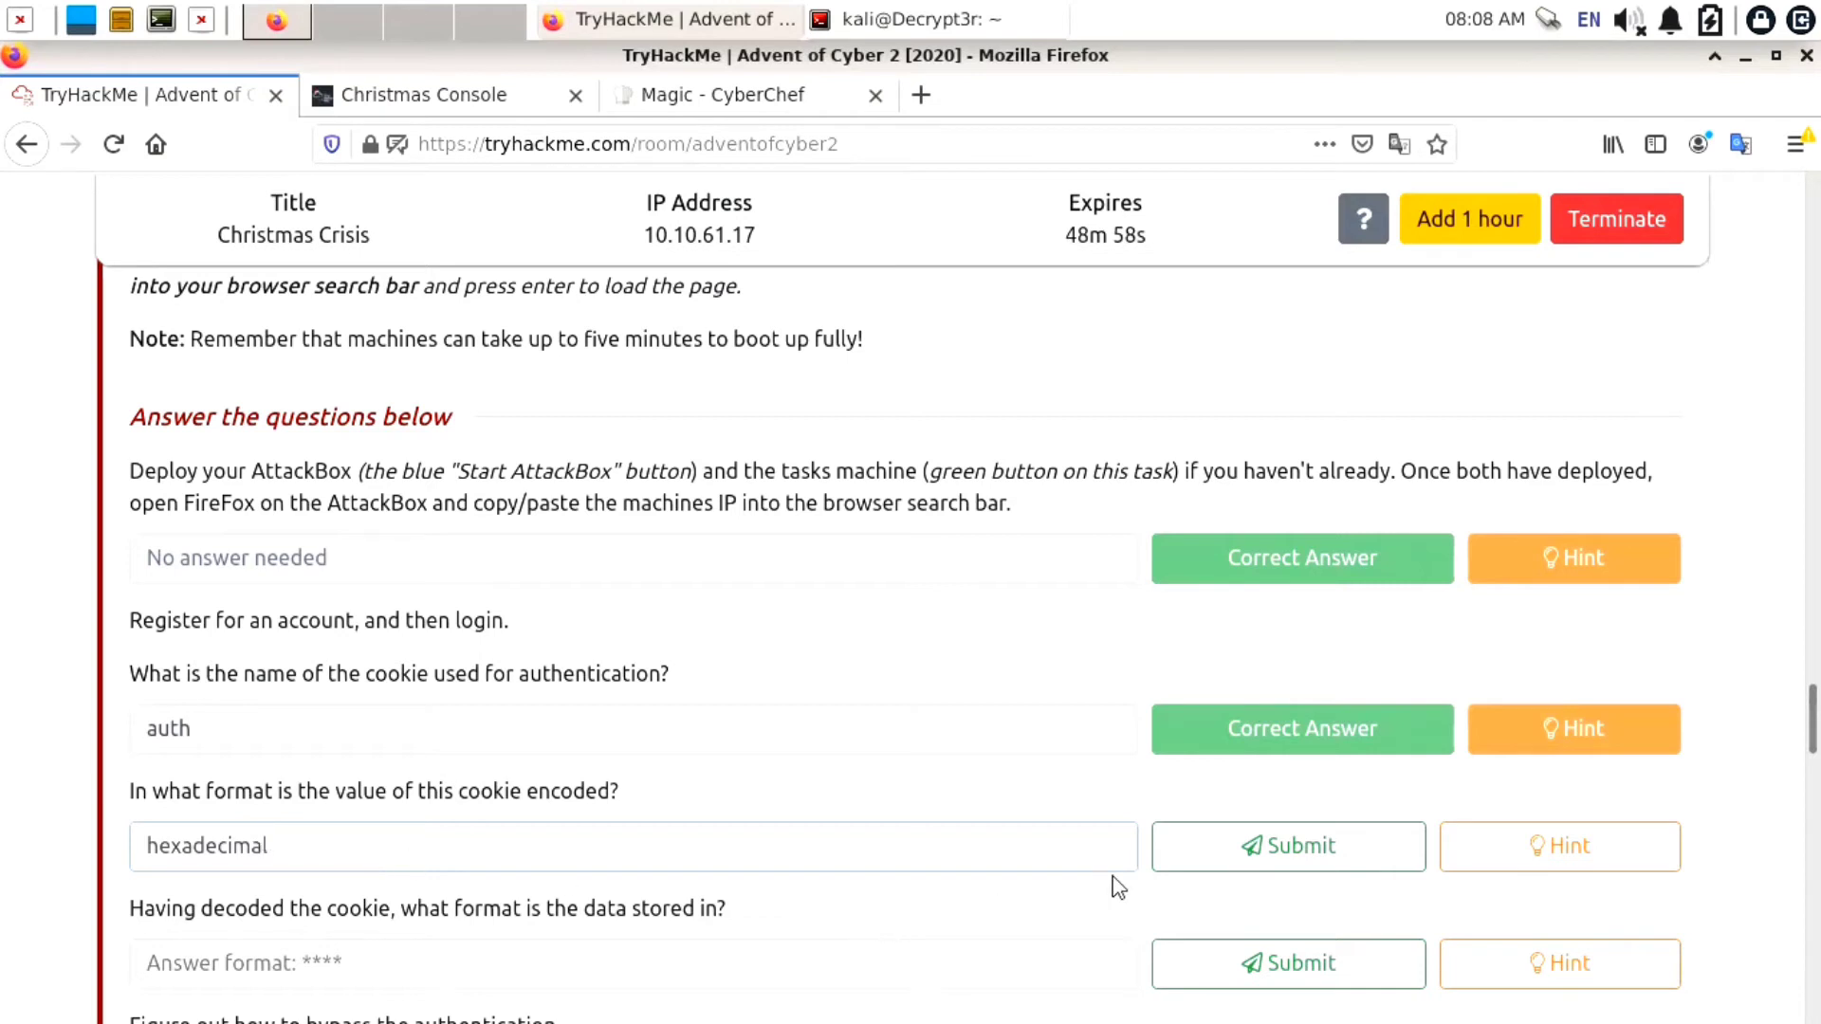
# Submit 'hexadecimal' as the cookie encoding answer and scroll to the next question
pyautogui.click(1265, 842)
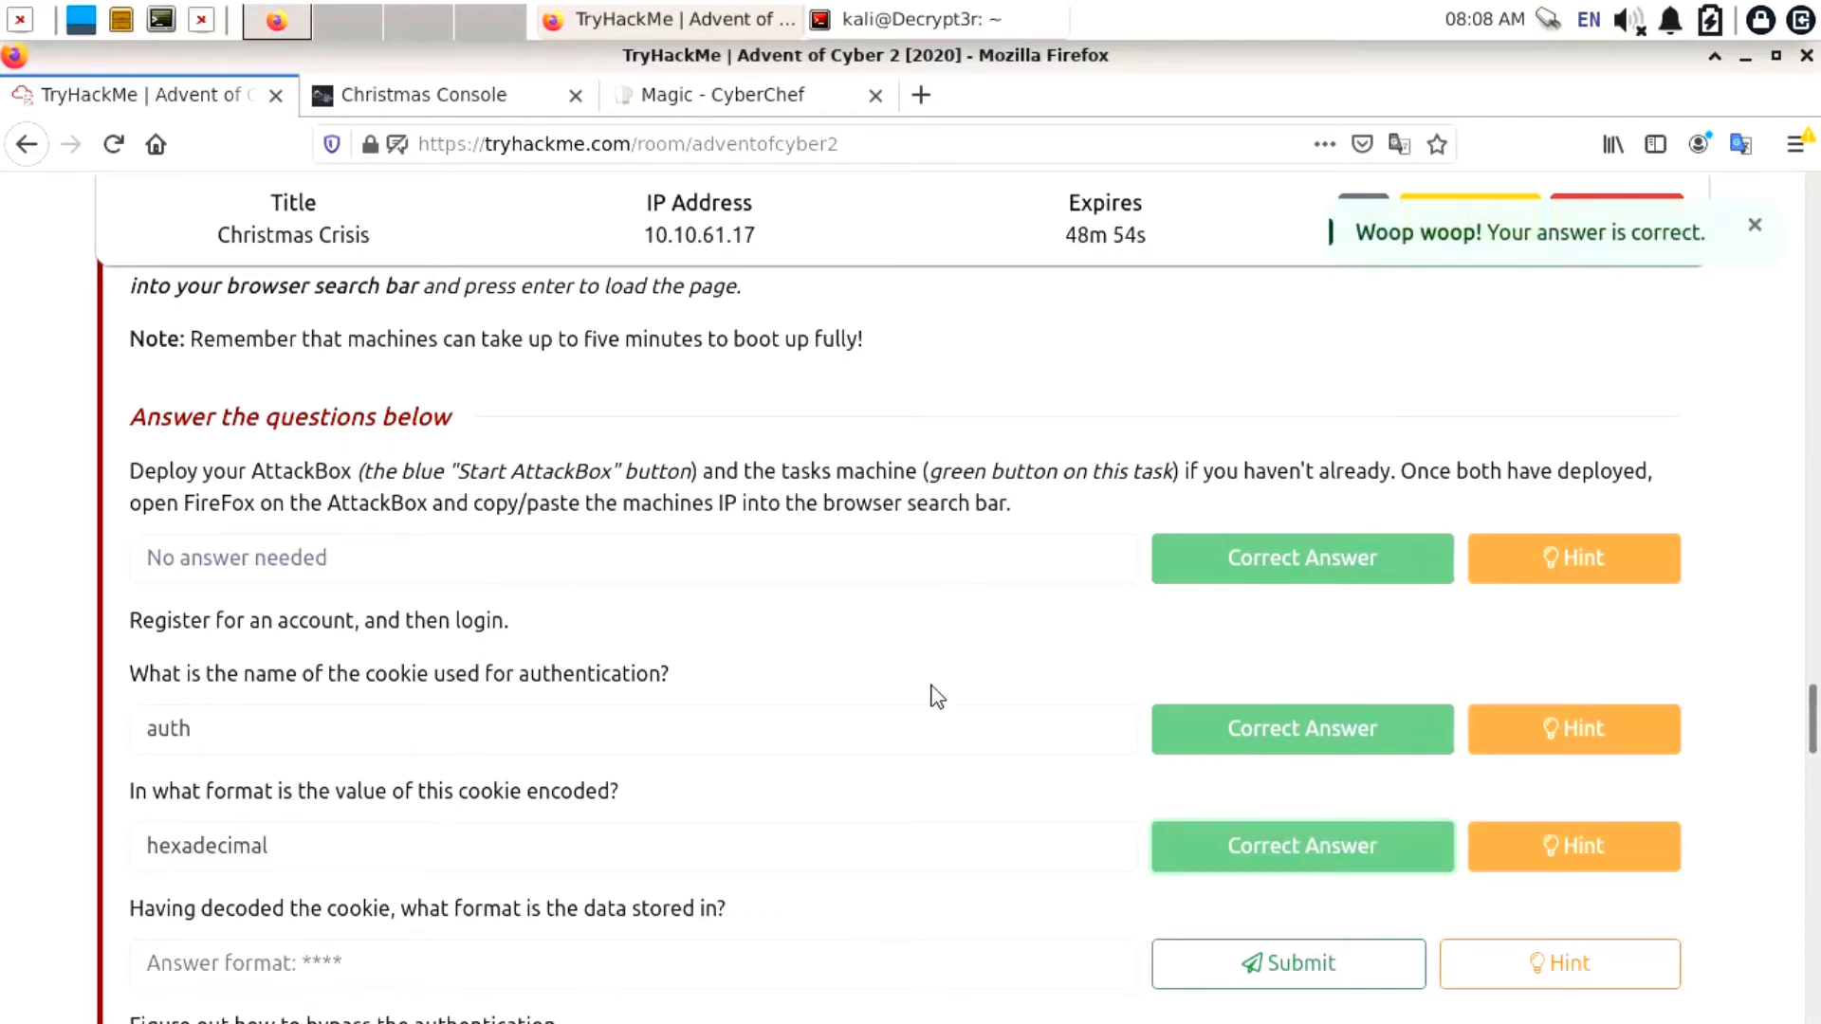
pyautogui.scroll(-4, 933, 695)
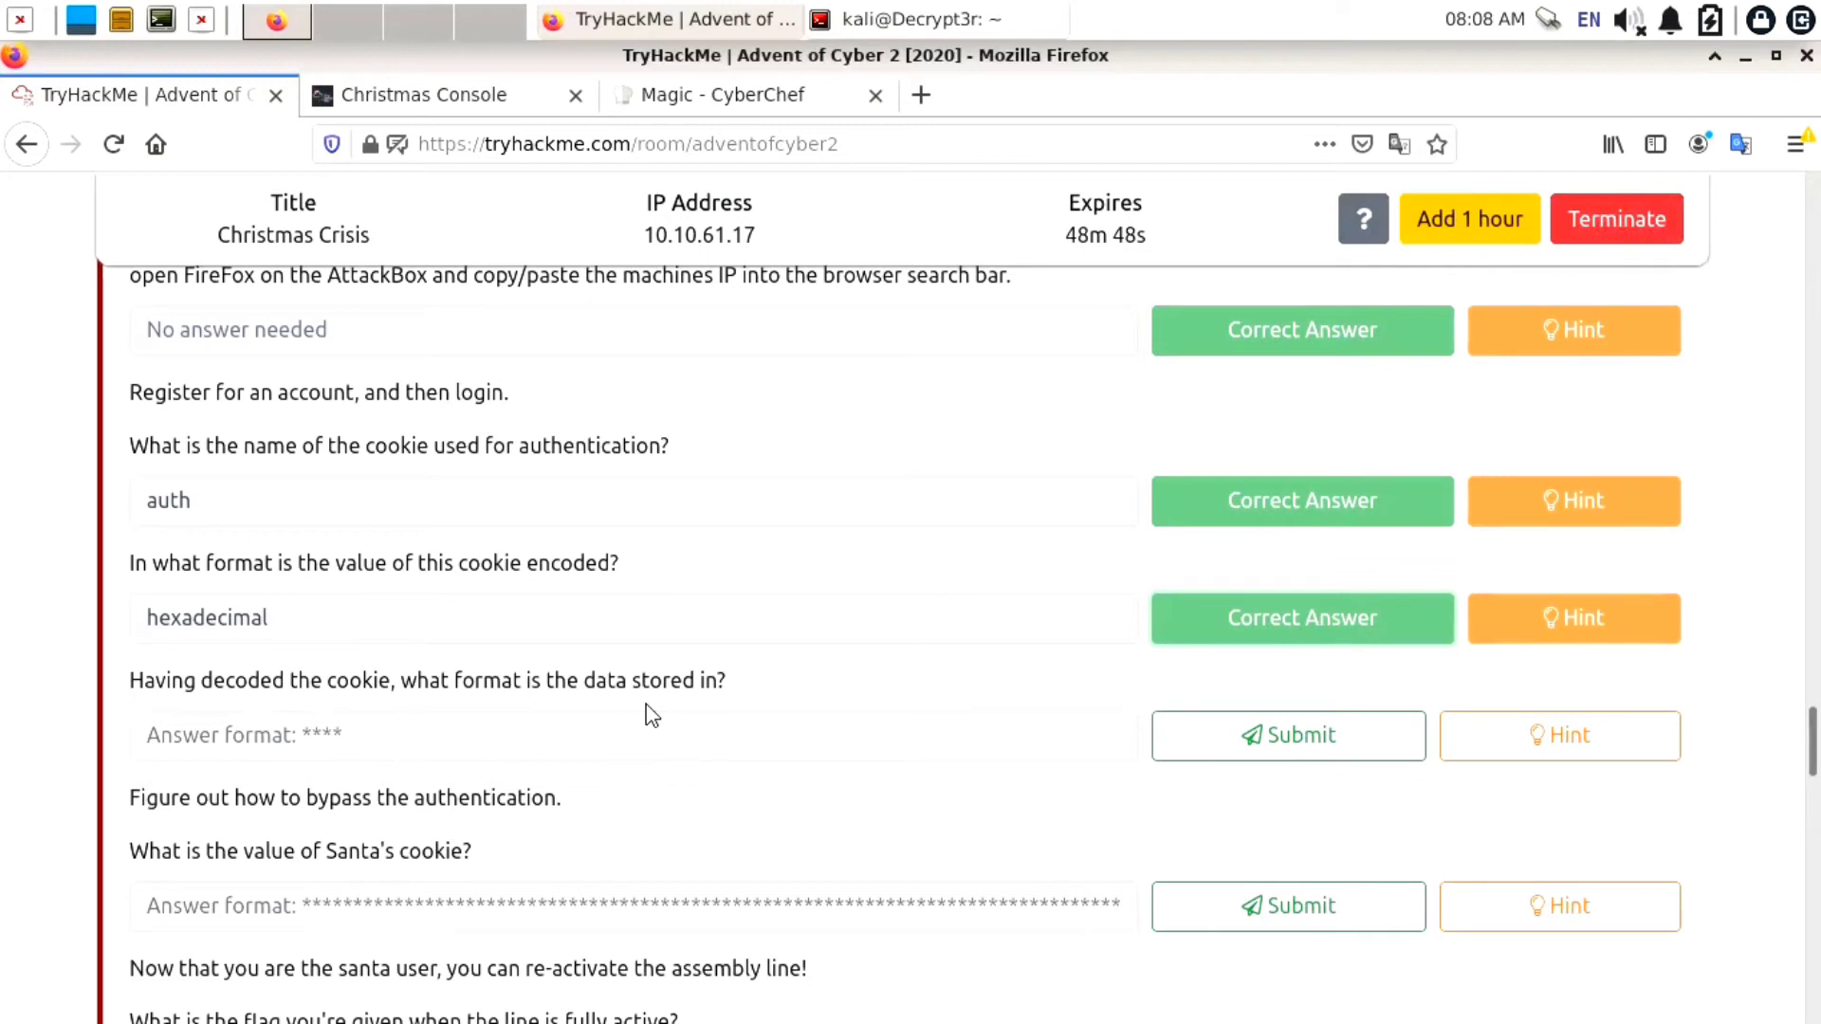
# Confirm in CyberChef that the From_Hex output is JSON, then begin answering the data format question
pyautogui.click(787, 93)
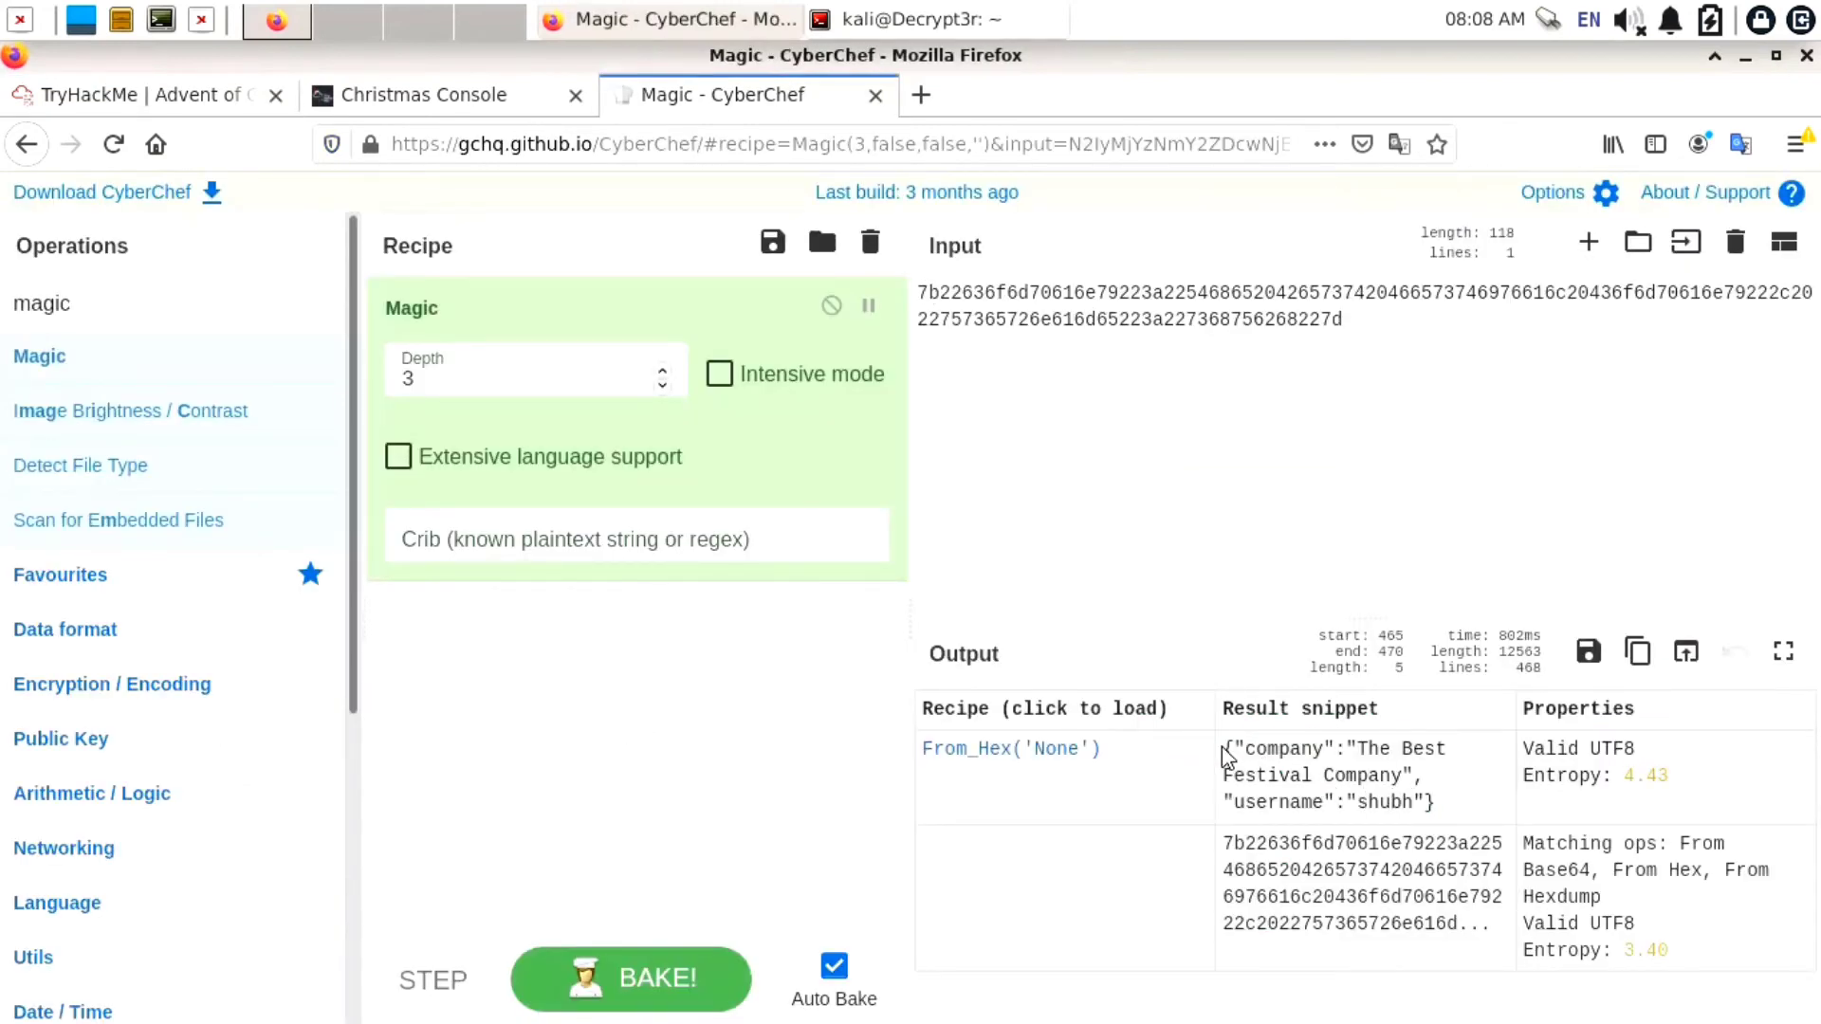
pyautogui.moveTo(1229, 752); pyautogui.dragTo(1446, 817)
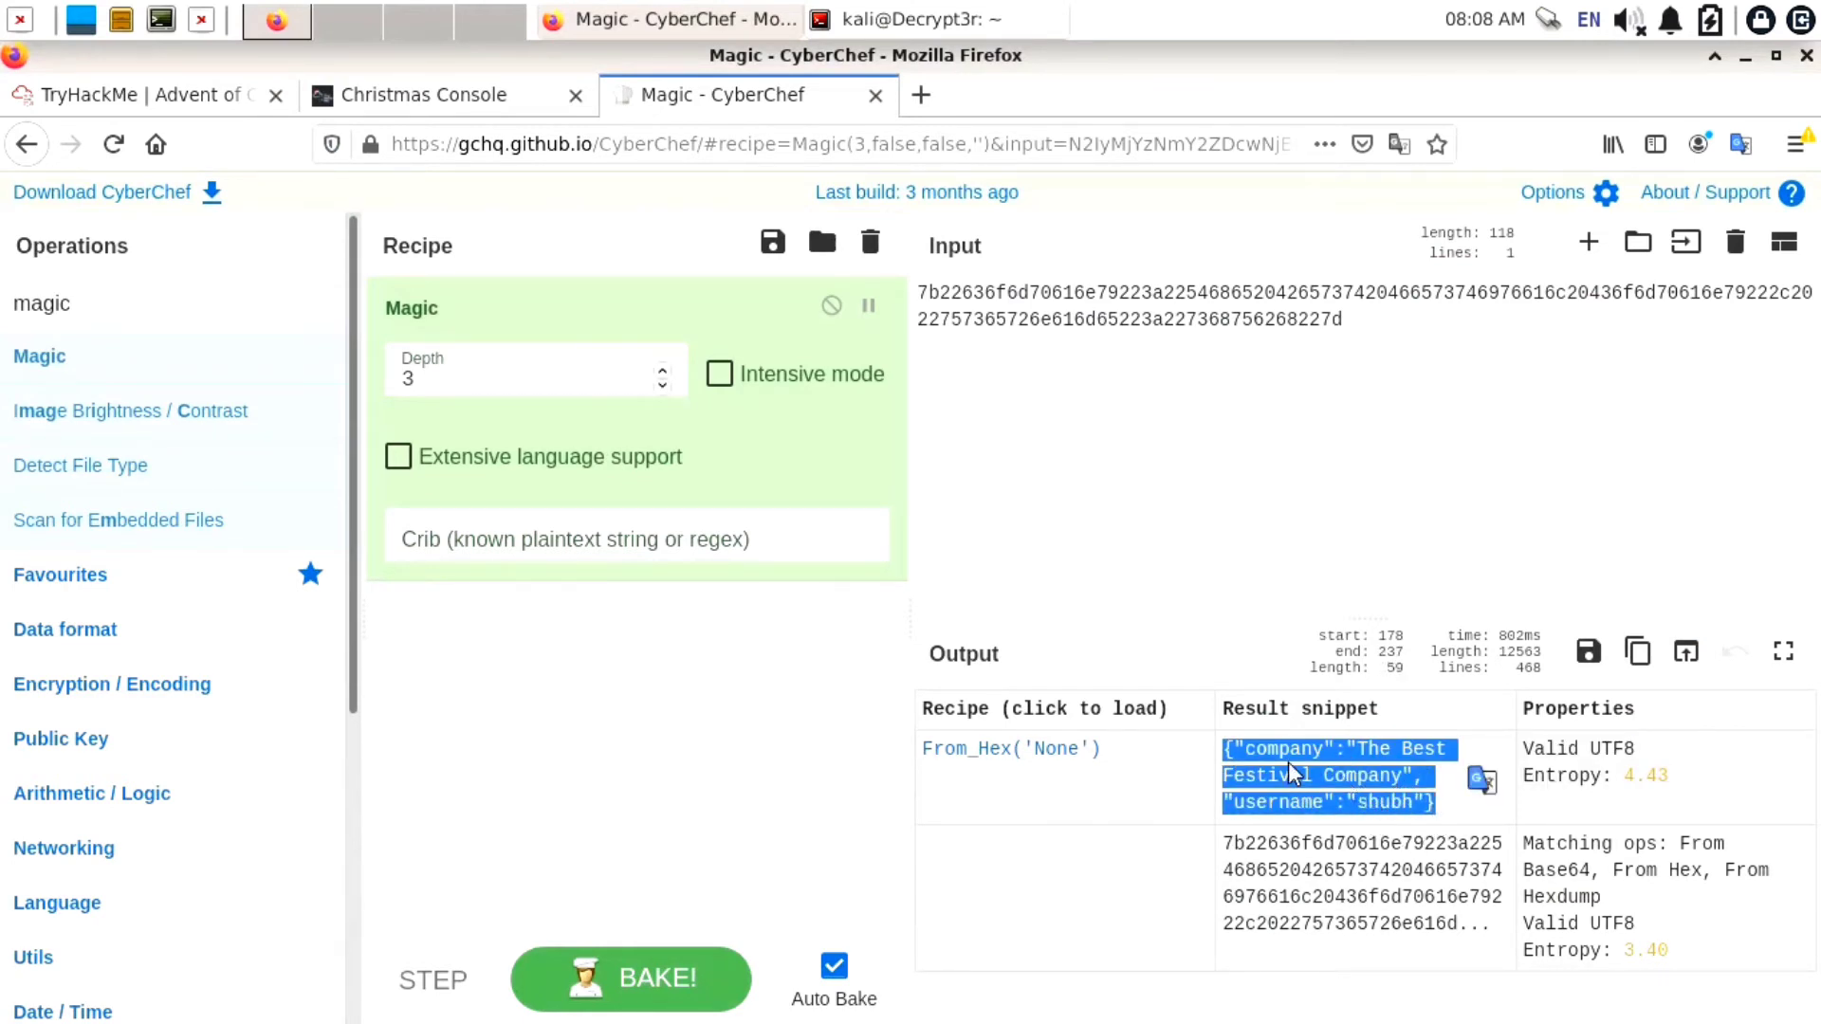
pyautogui.click(258, 95)
pyautogui.click(329, 756)
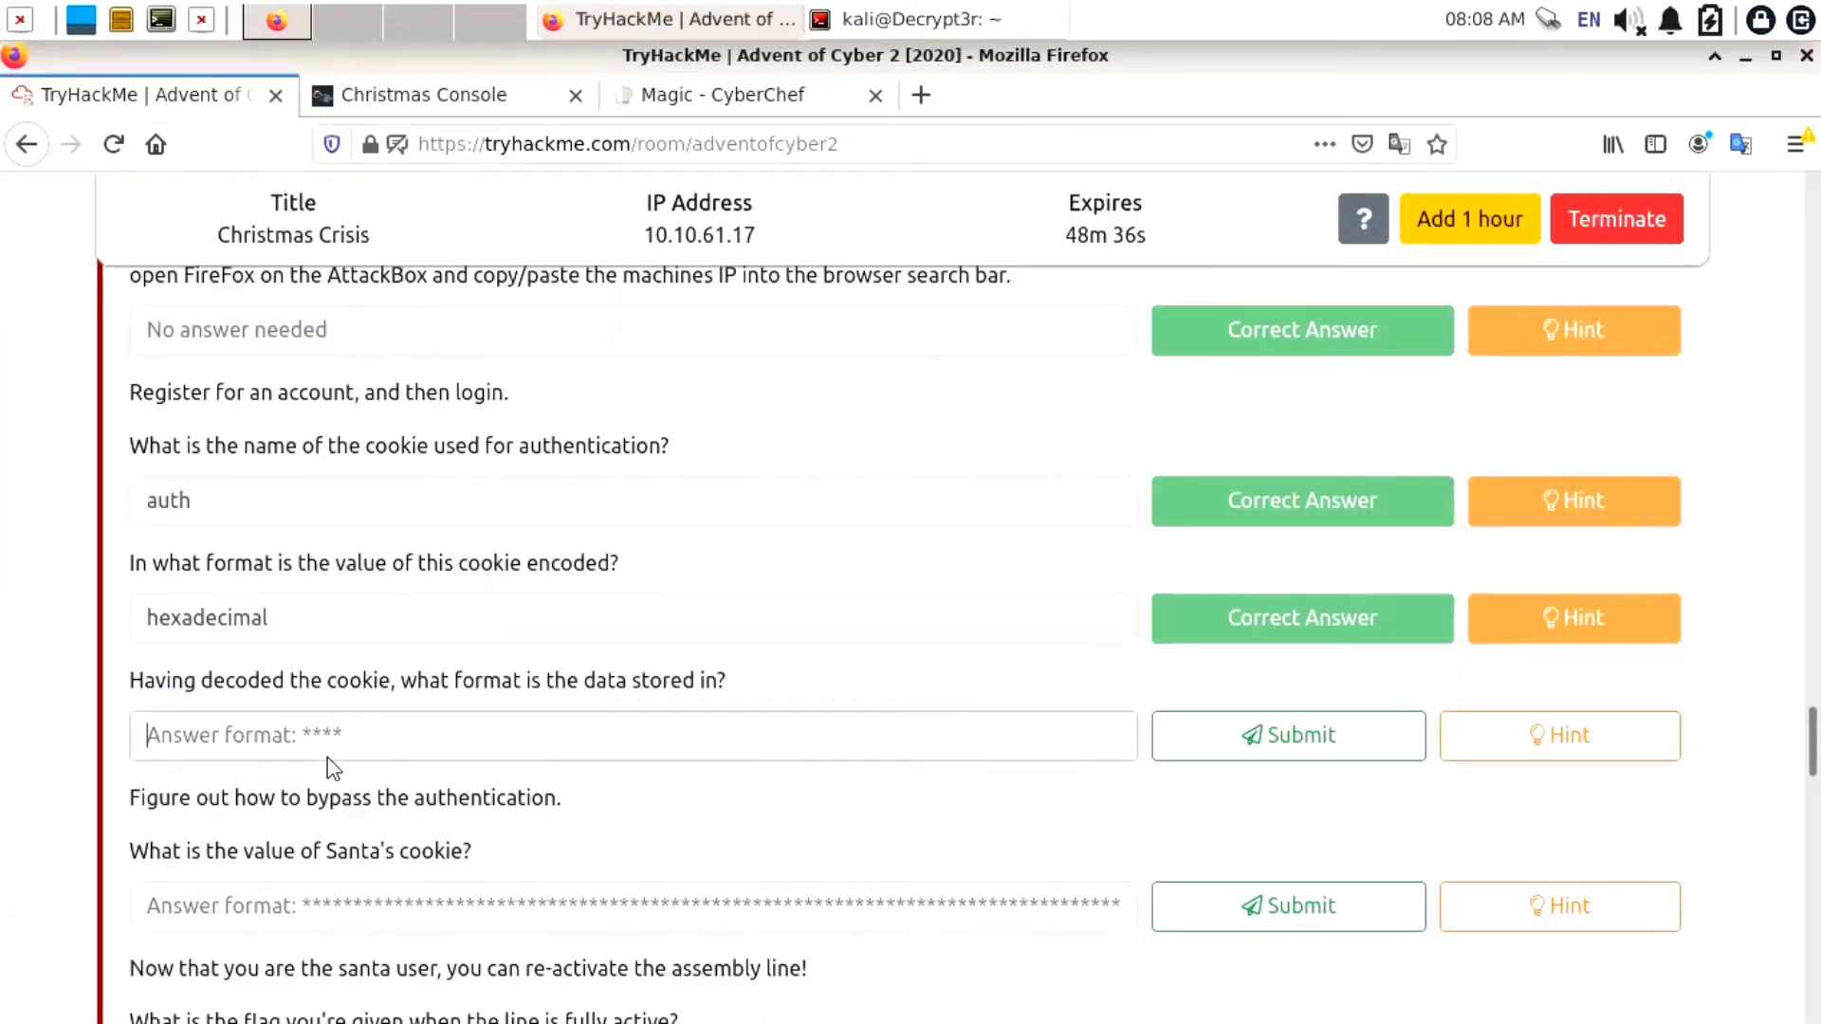
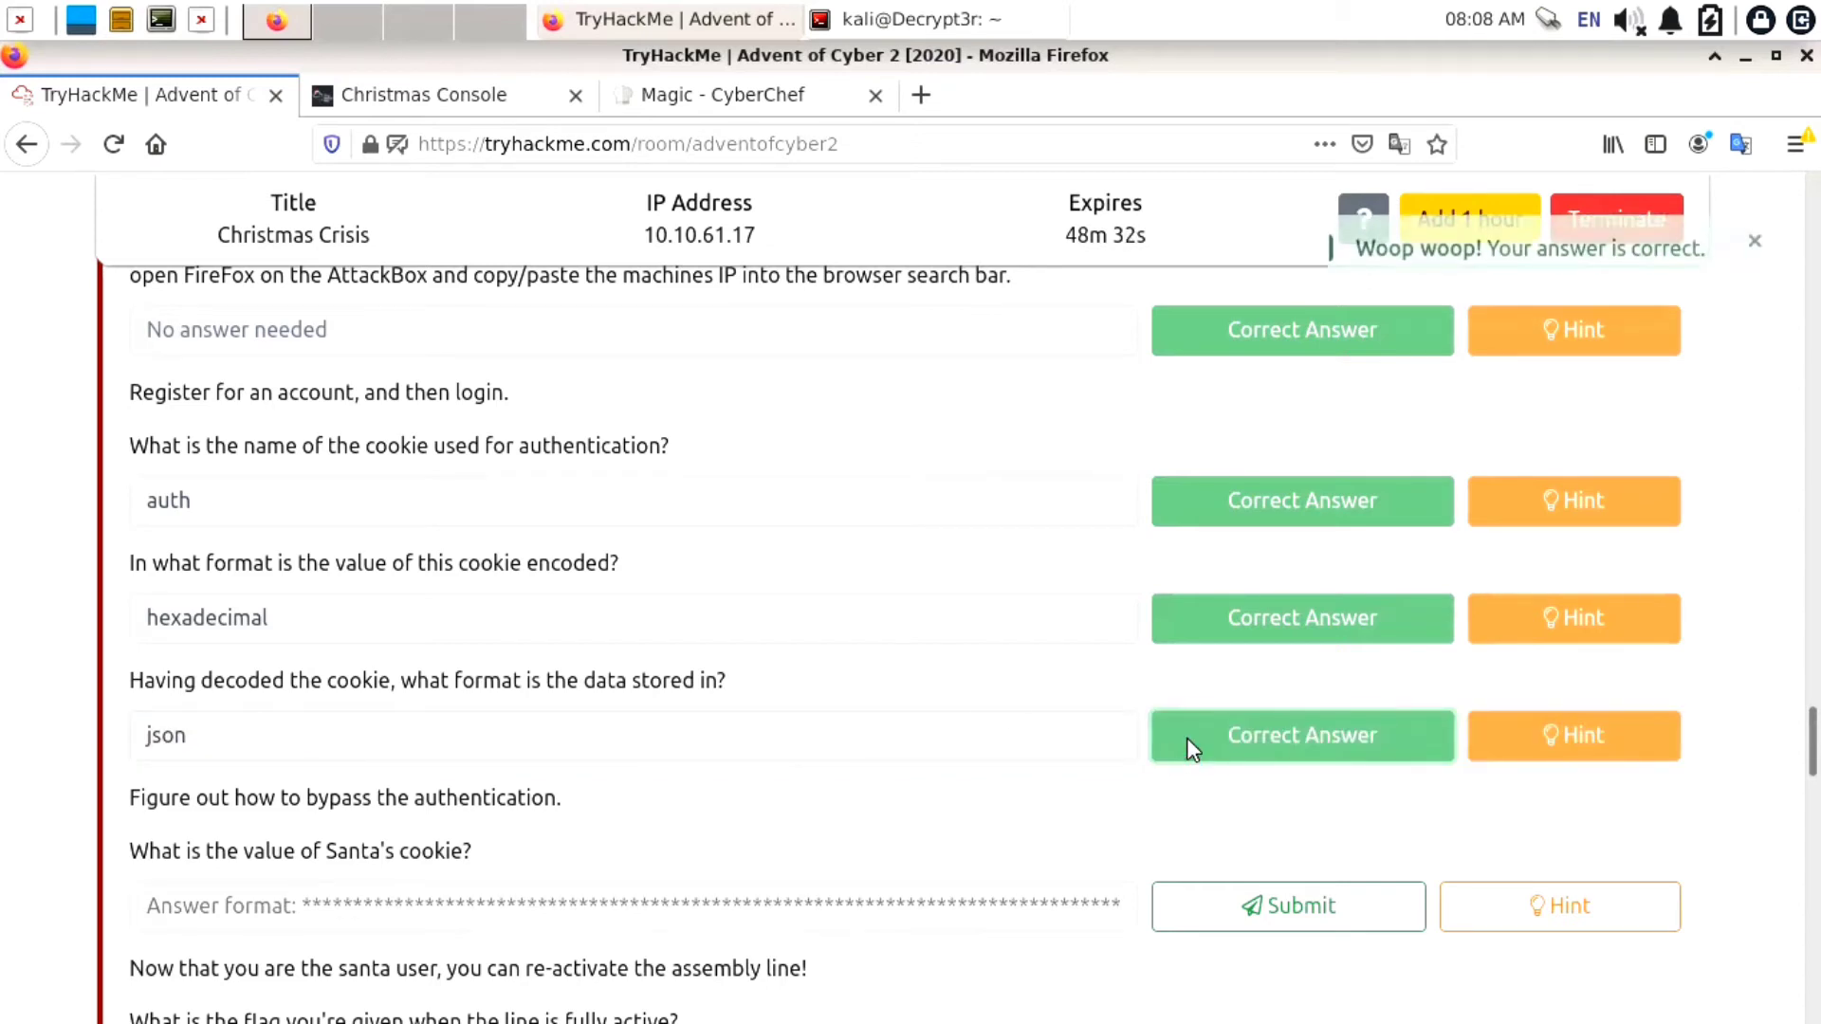
# Replace CyberChef's hex input with the decoded cookie JSON and empty the Magic recipe
pyautogui.scroll(-3, 873, 572)
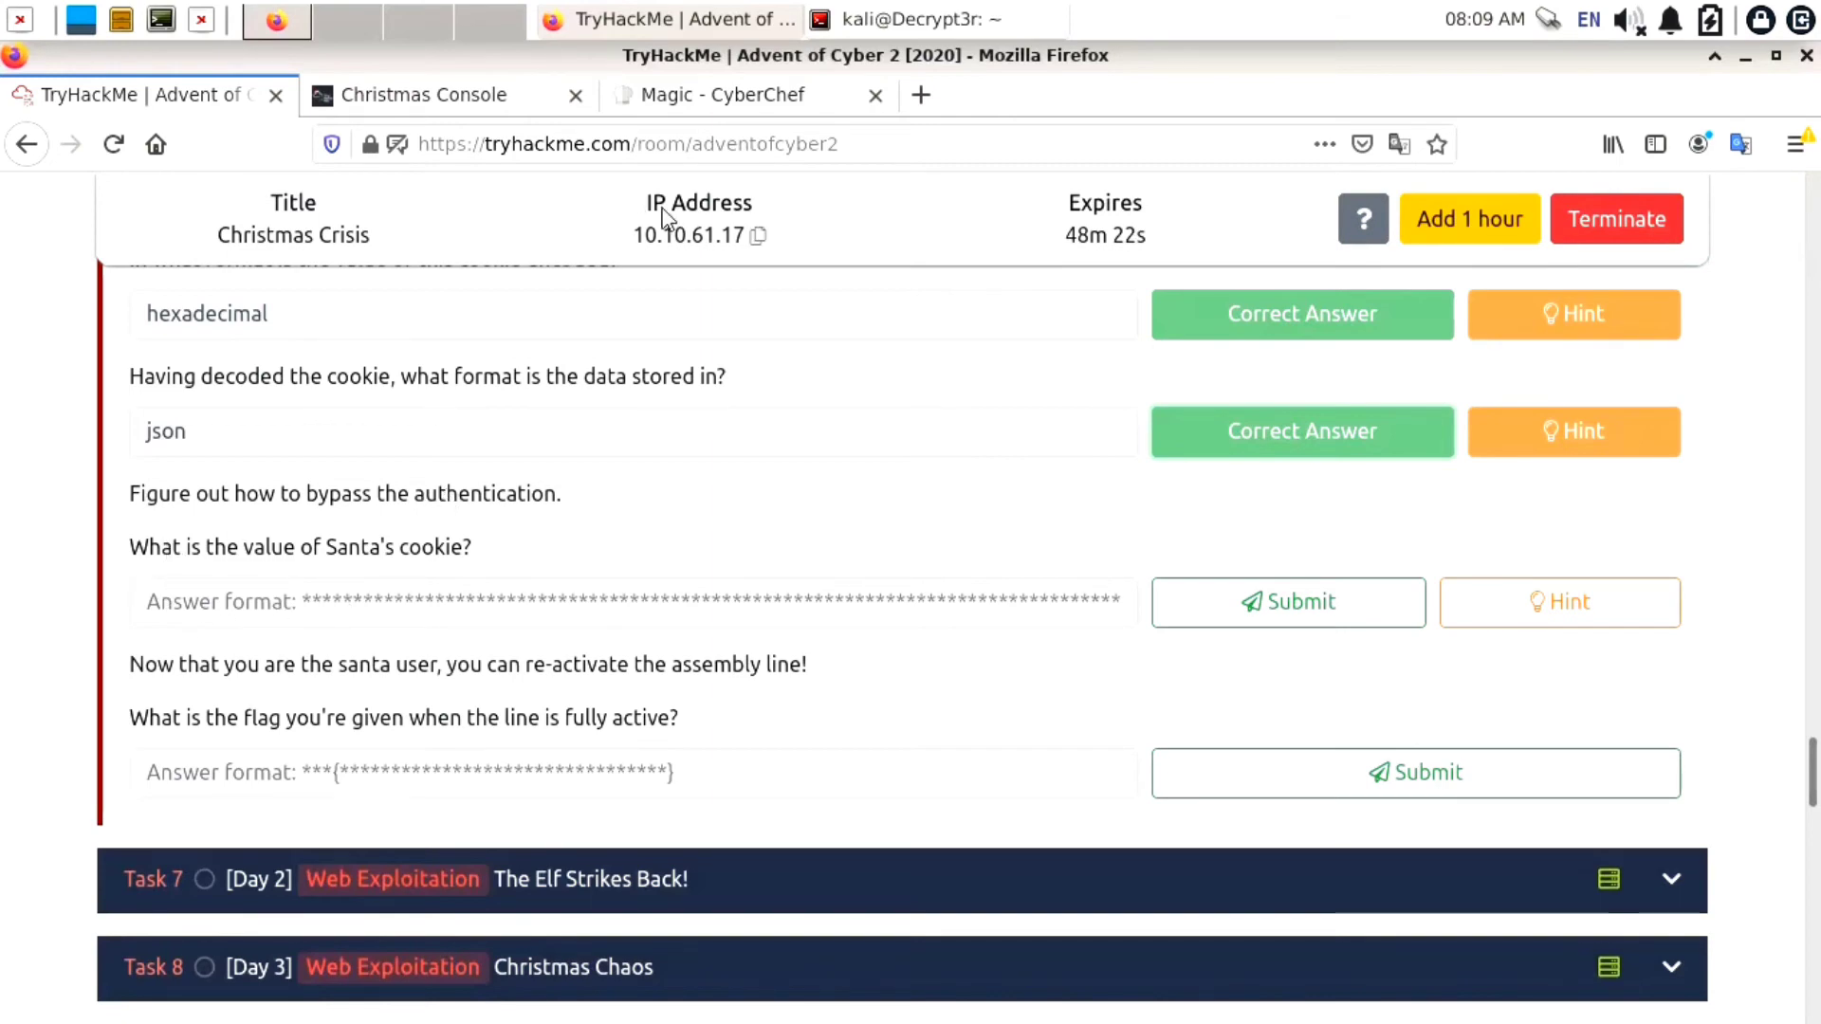
pyautogui.click(660, 102)
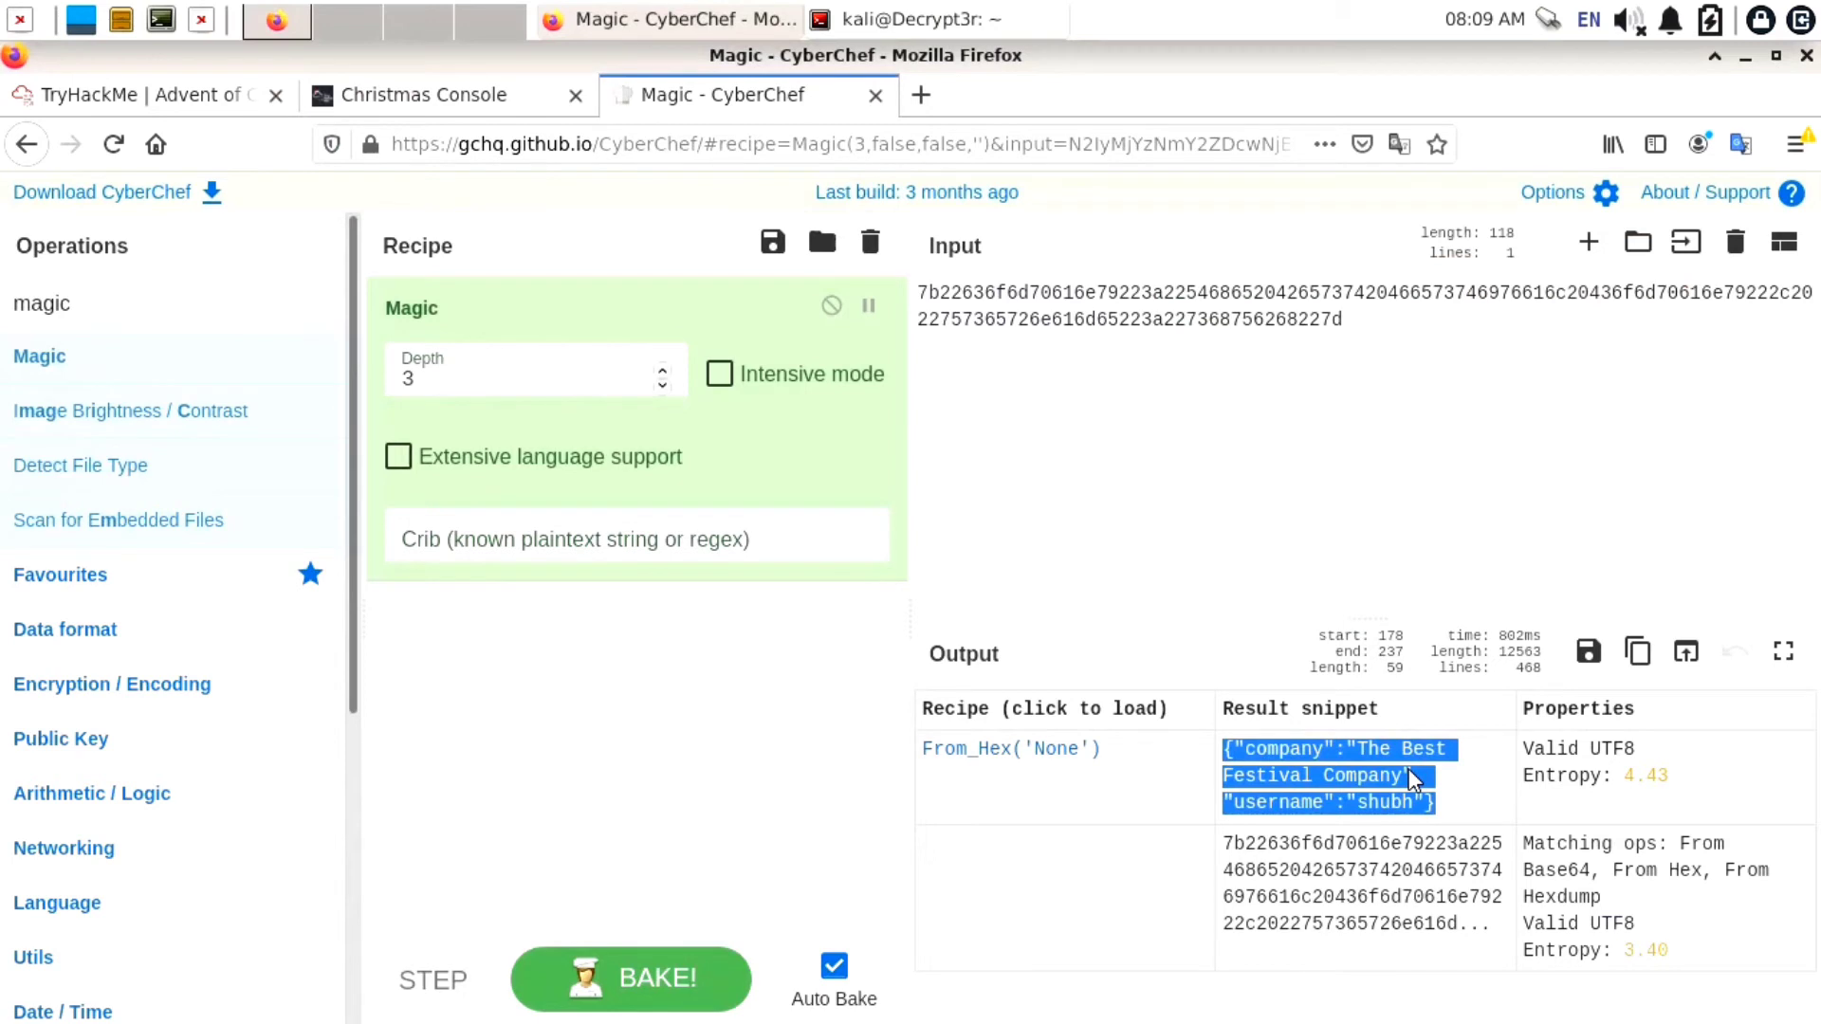
pyautogui.click(1325, 489)
pyautogui.hotkey('ctrl', 'a')
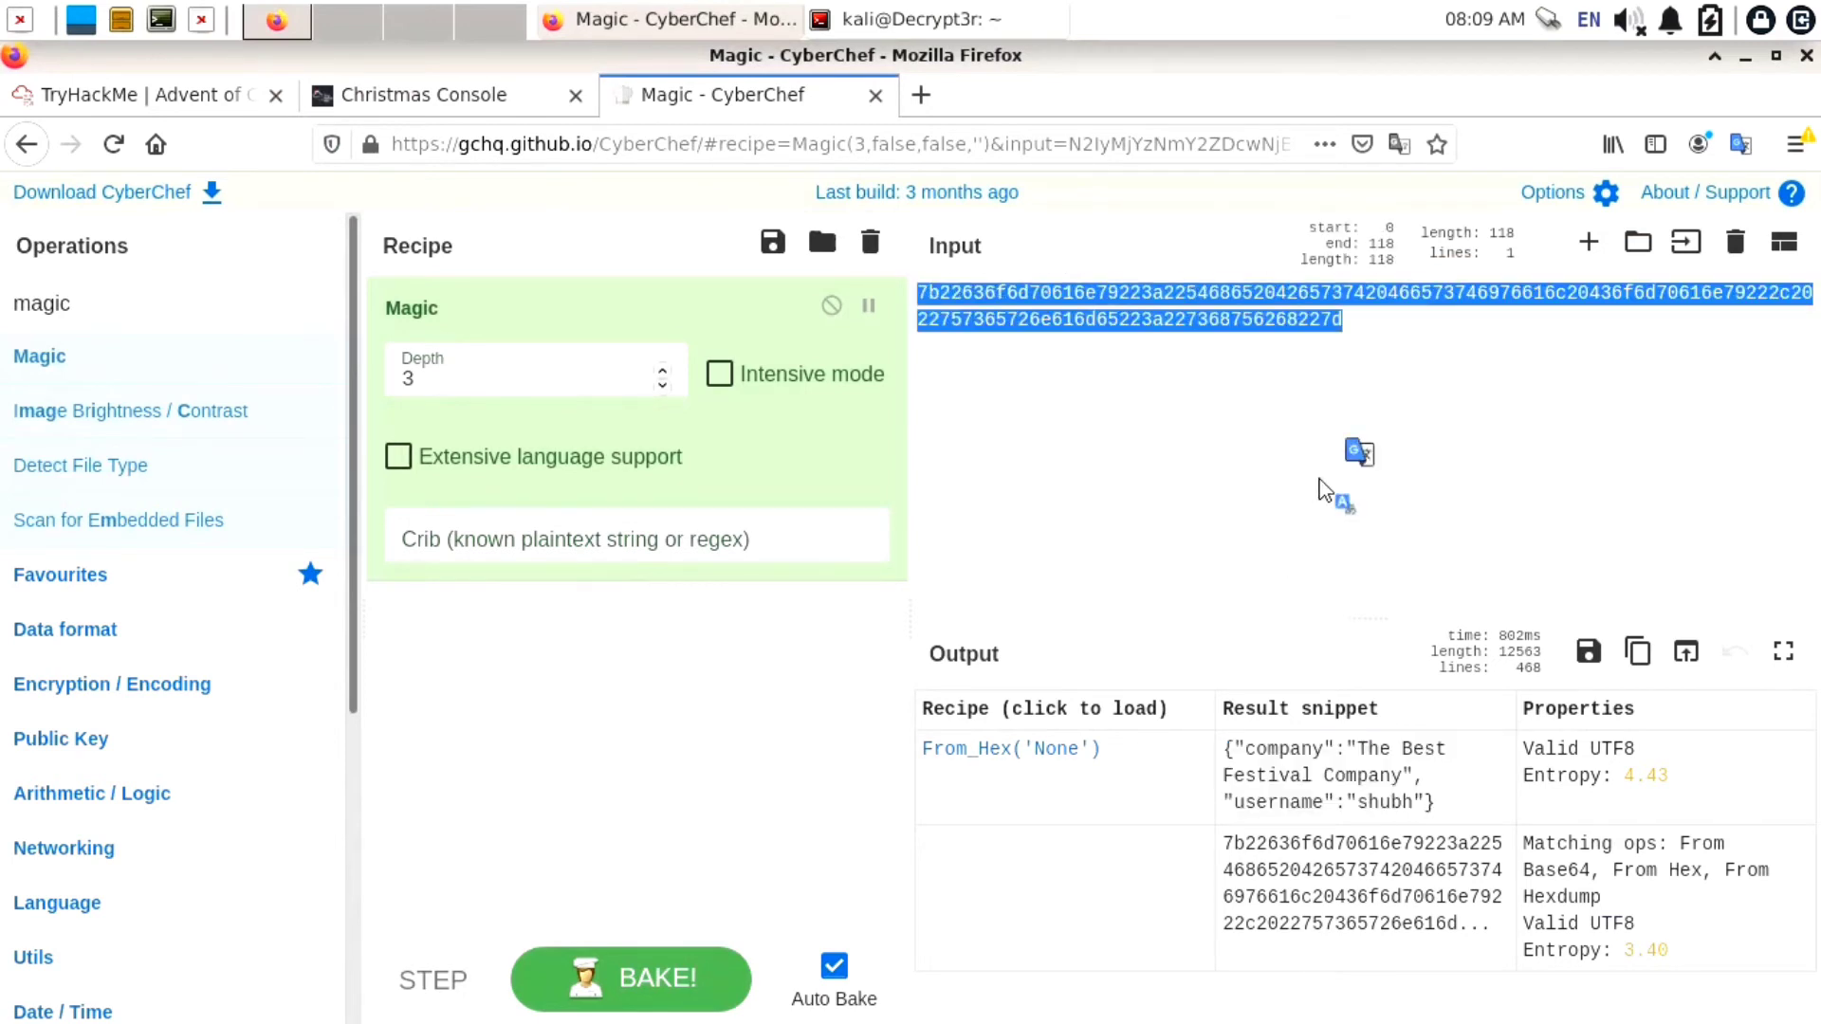
pyautogui.write('{"company":"The Best Festival Company", "username":"shubh"}')
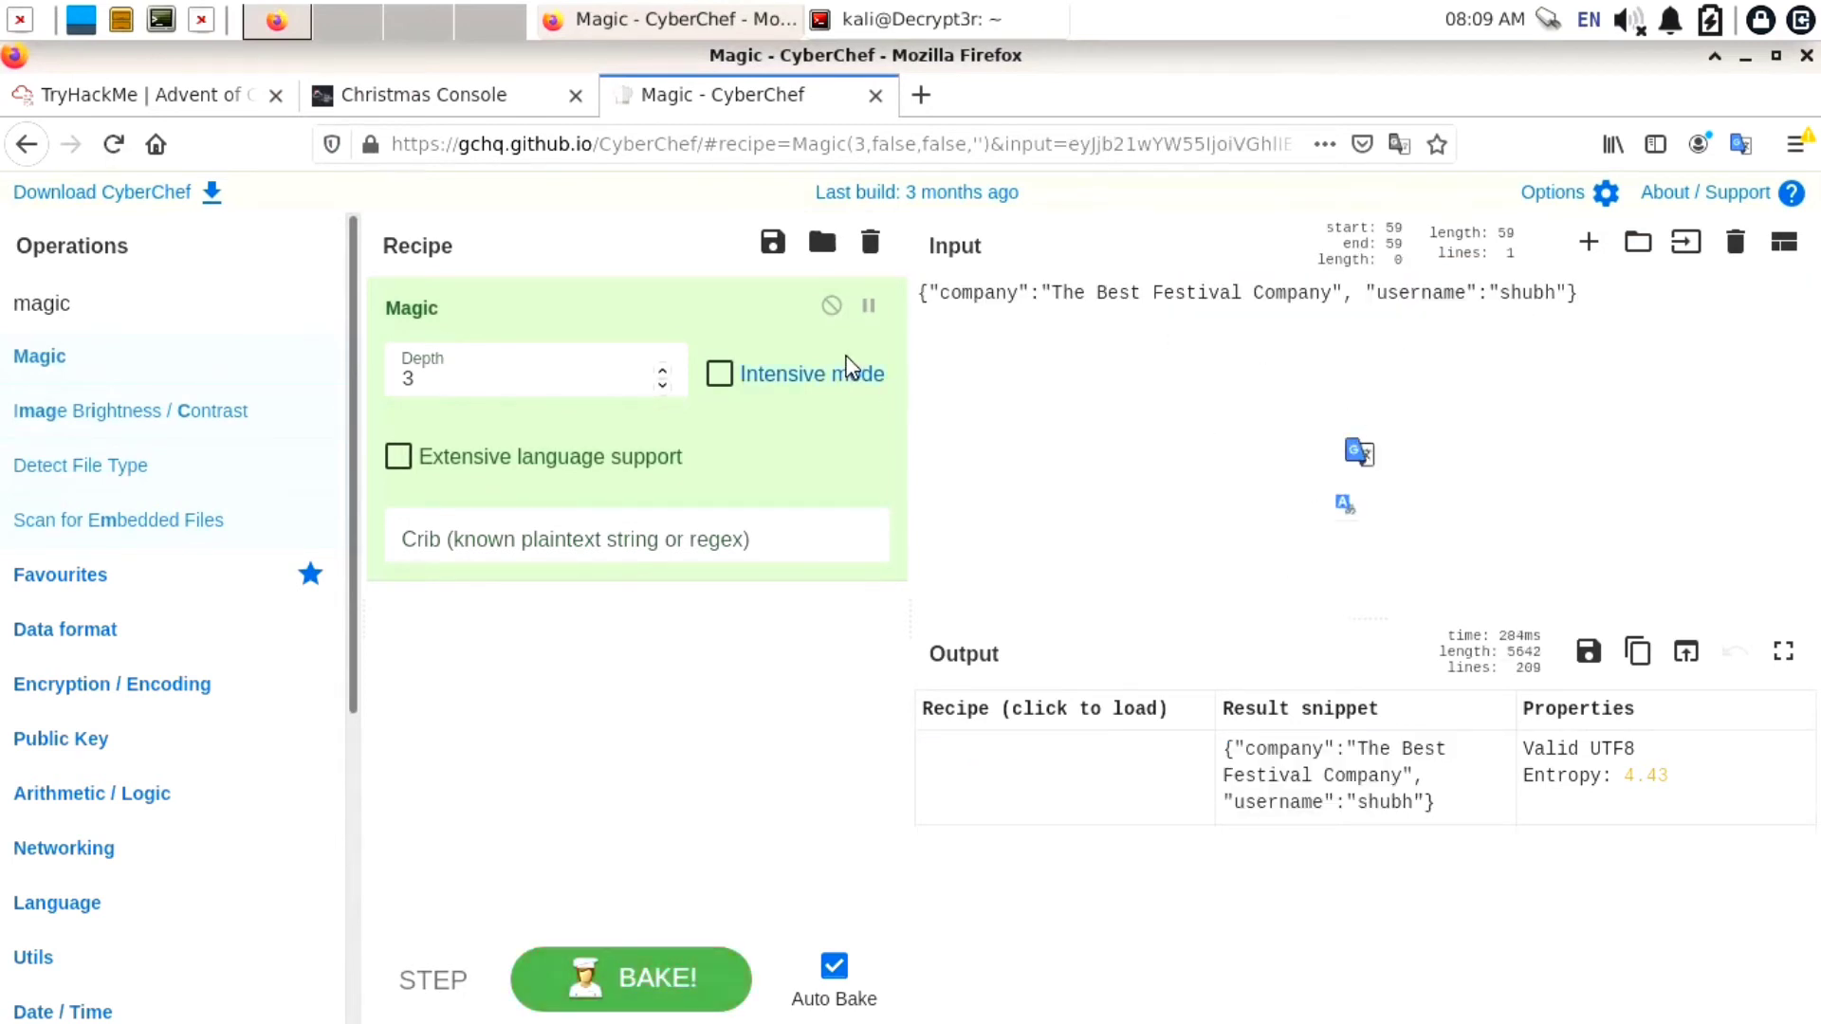
pyautogui.click(873, 256)
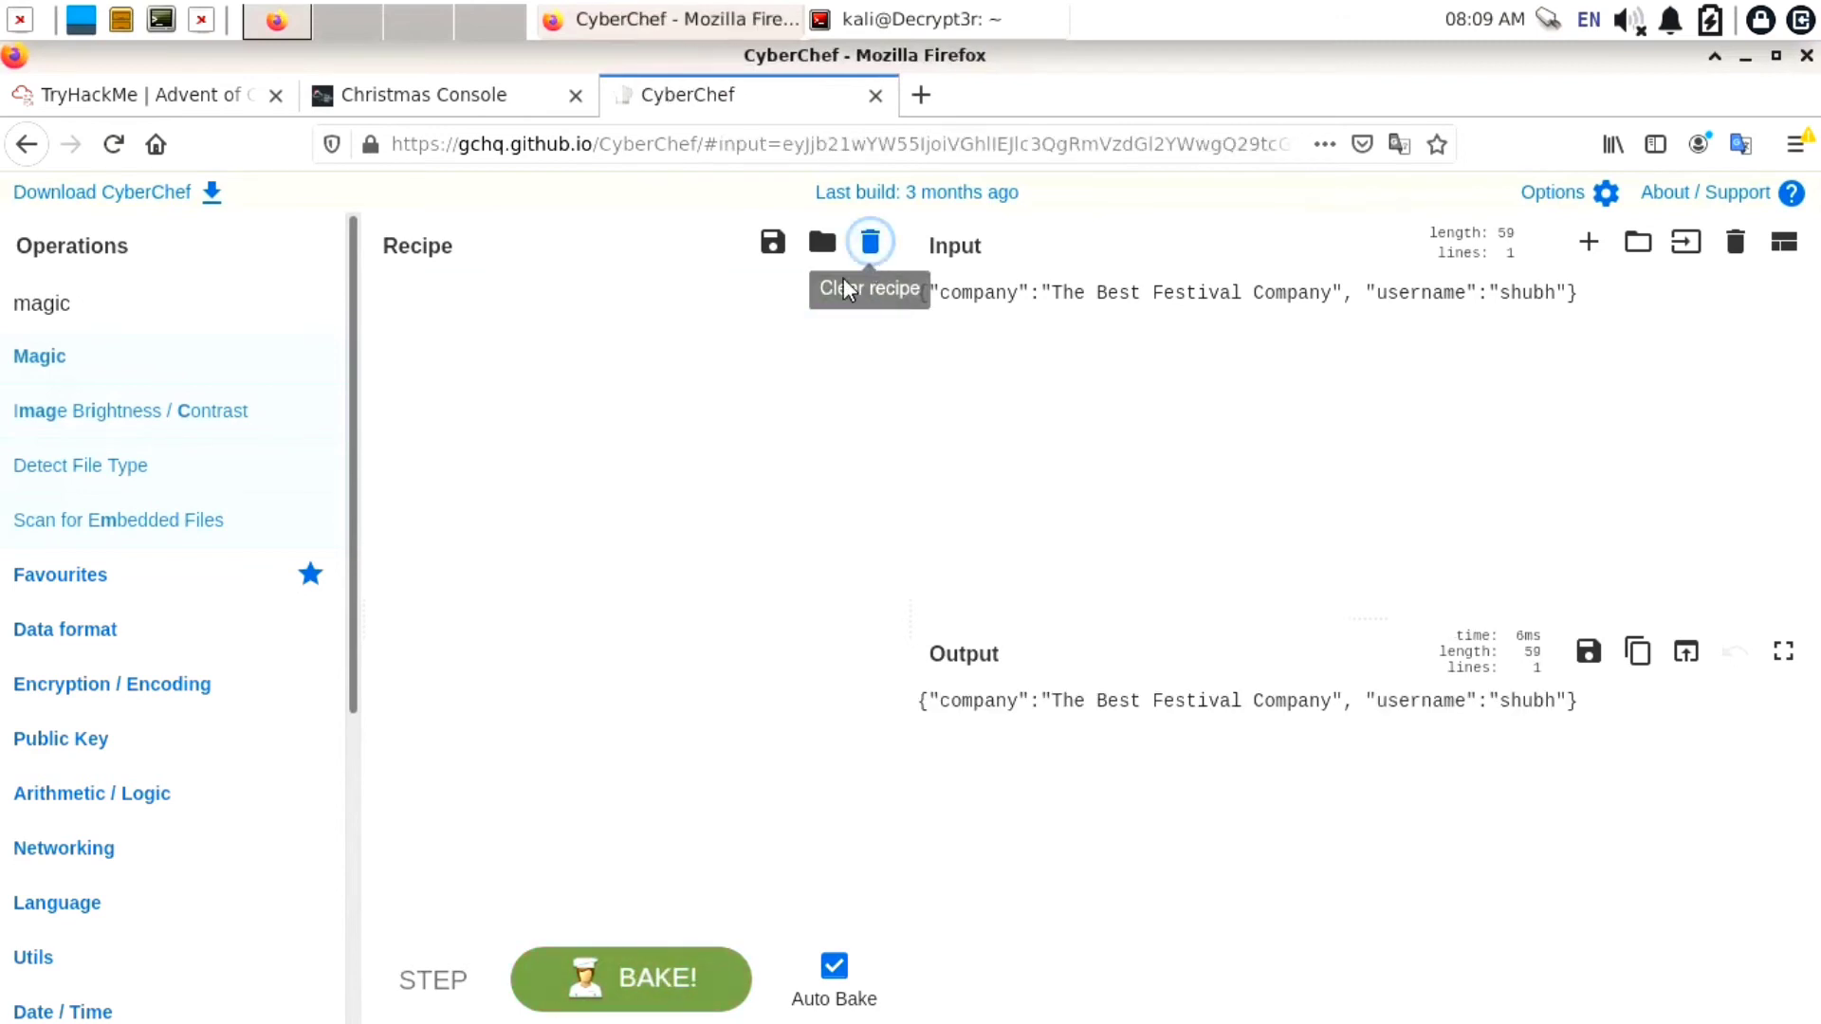
# Filter the operations list by 'hex' to show To Hex and From Hex
pyautogui.doubleClick(204, 323)
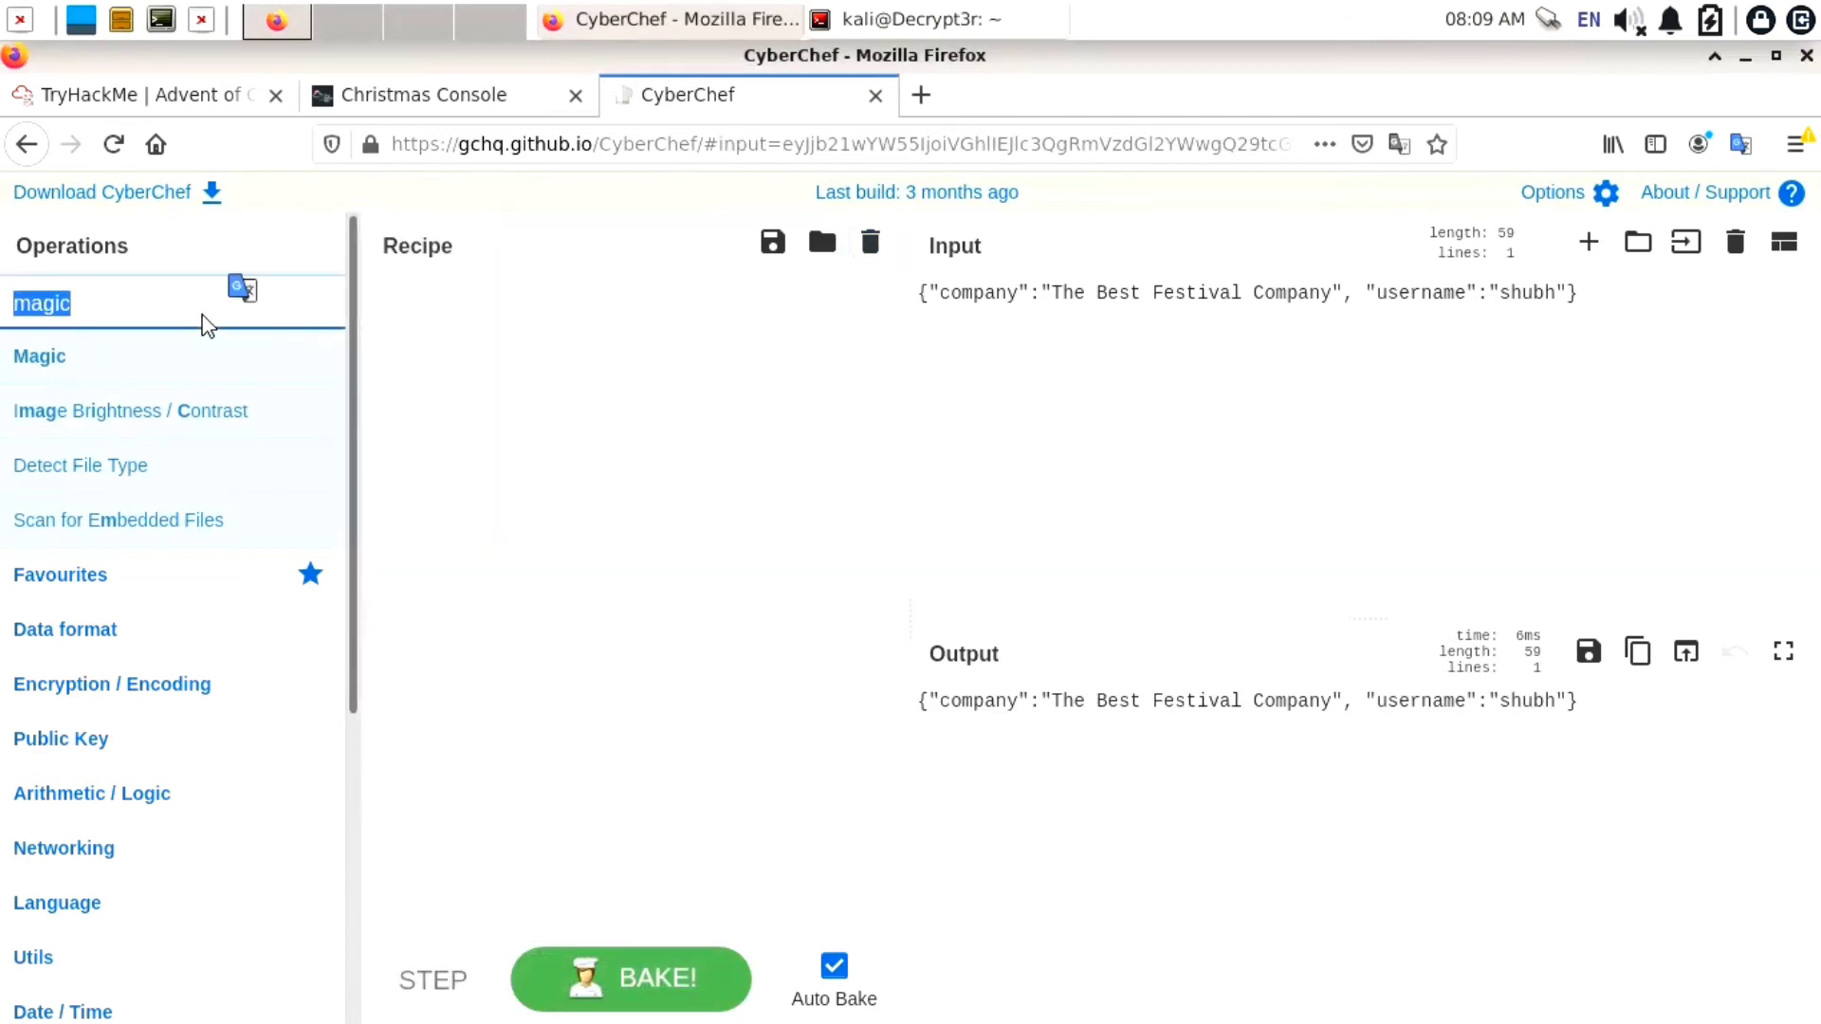
pyautogui.write('x')
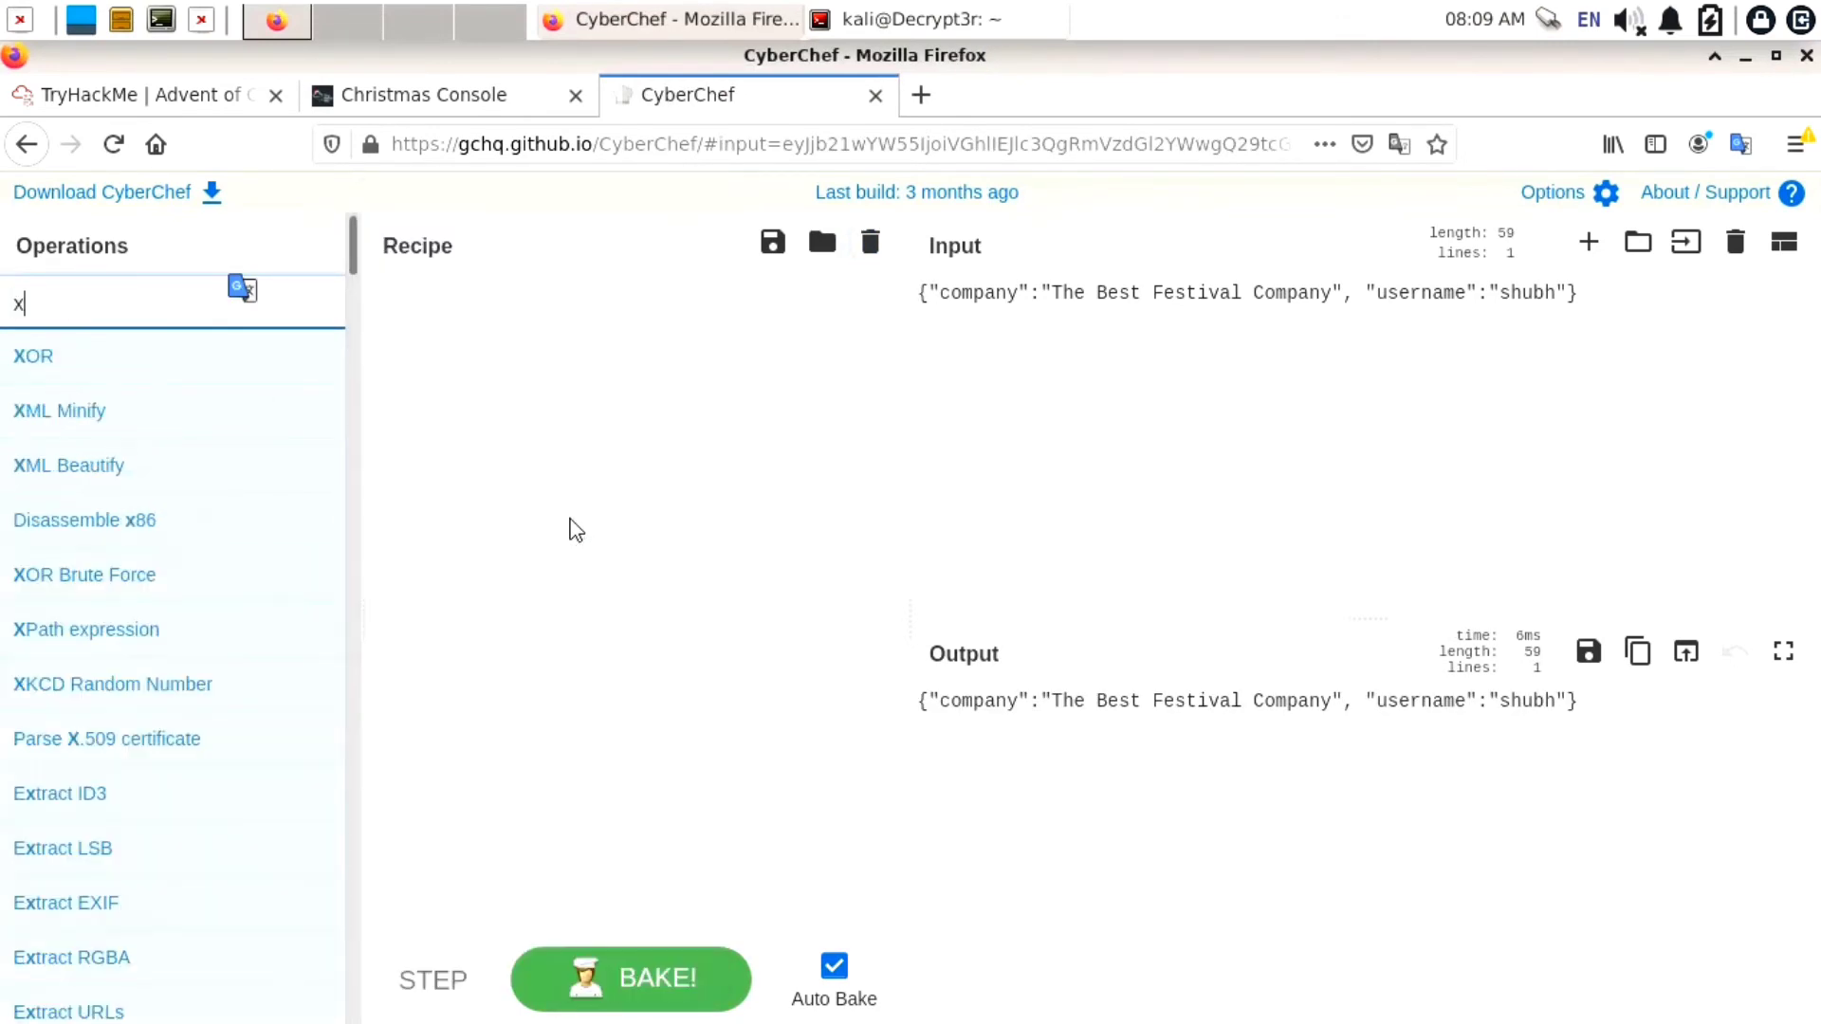
pyautogui.press('BackSpace')
pyautogui.write('h')
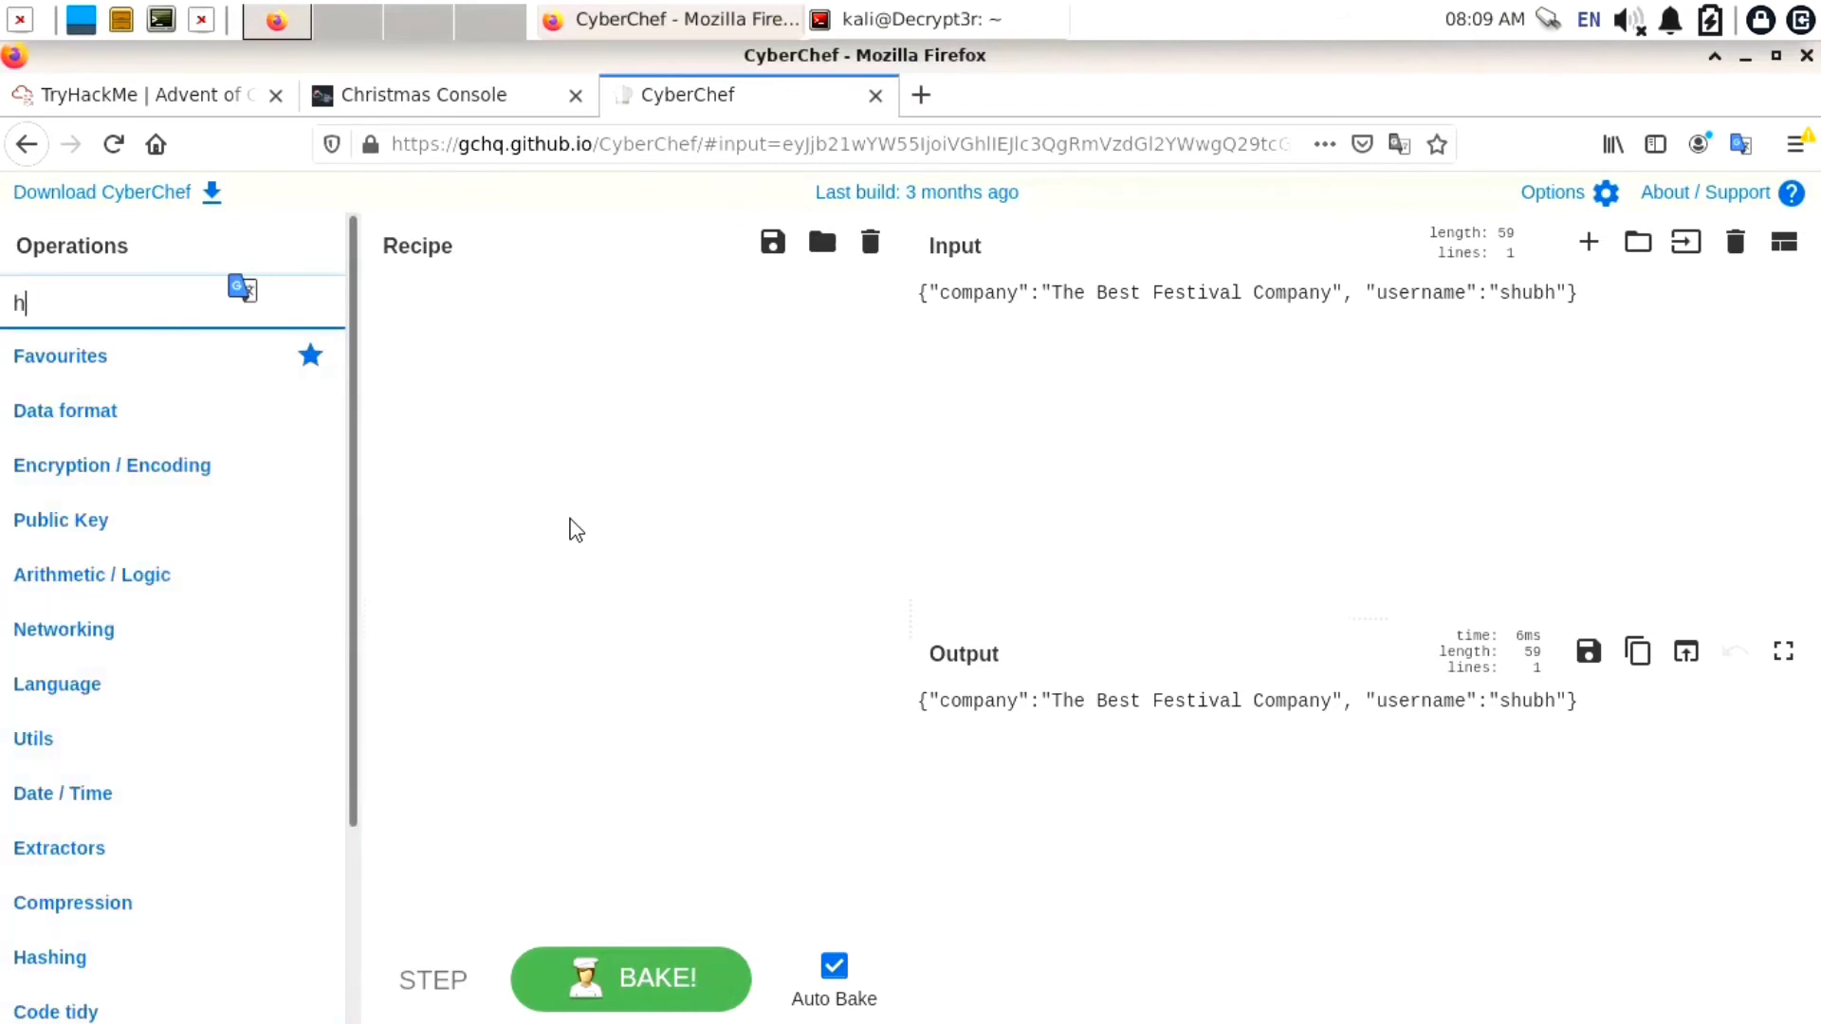
pyautogui.write('ex')
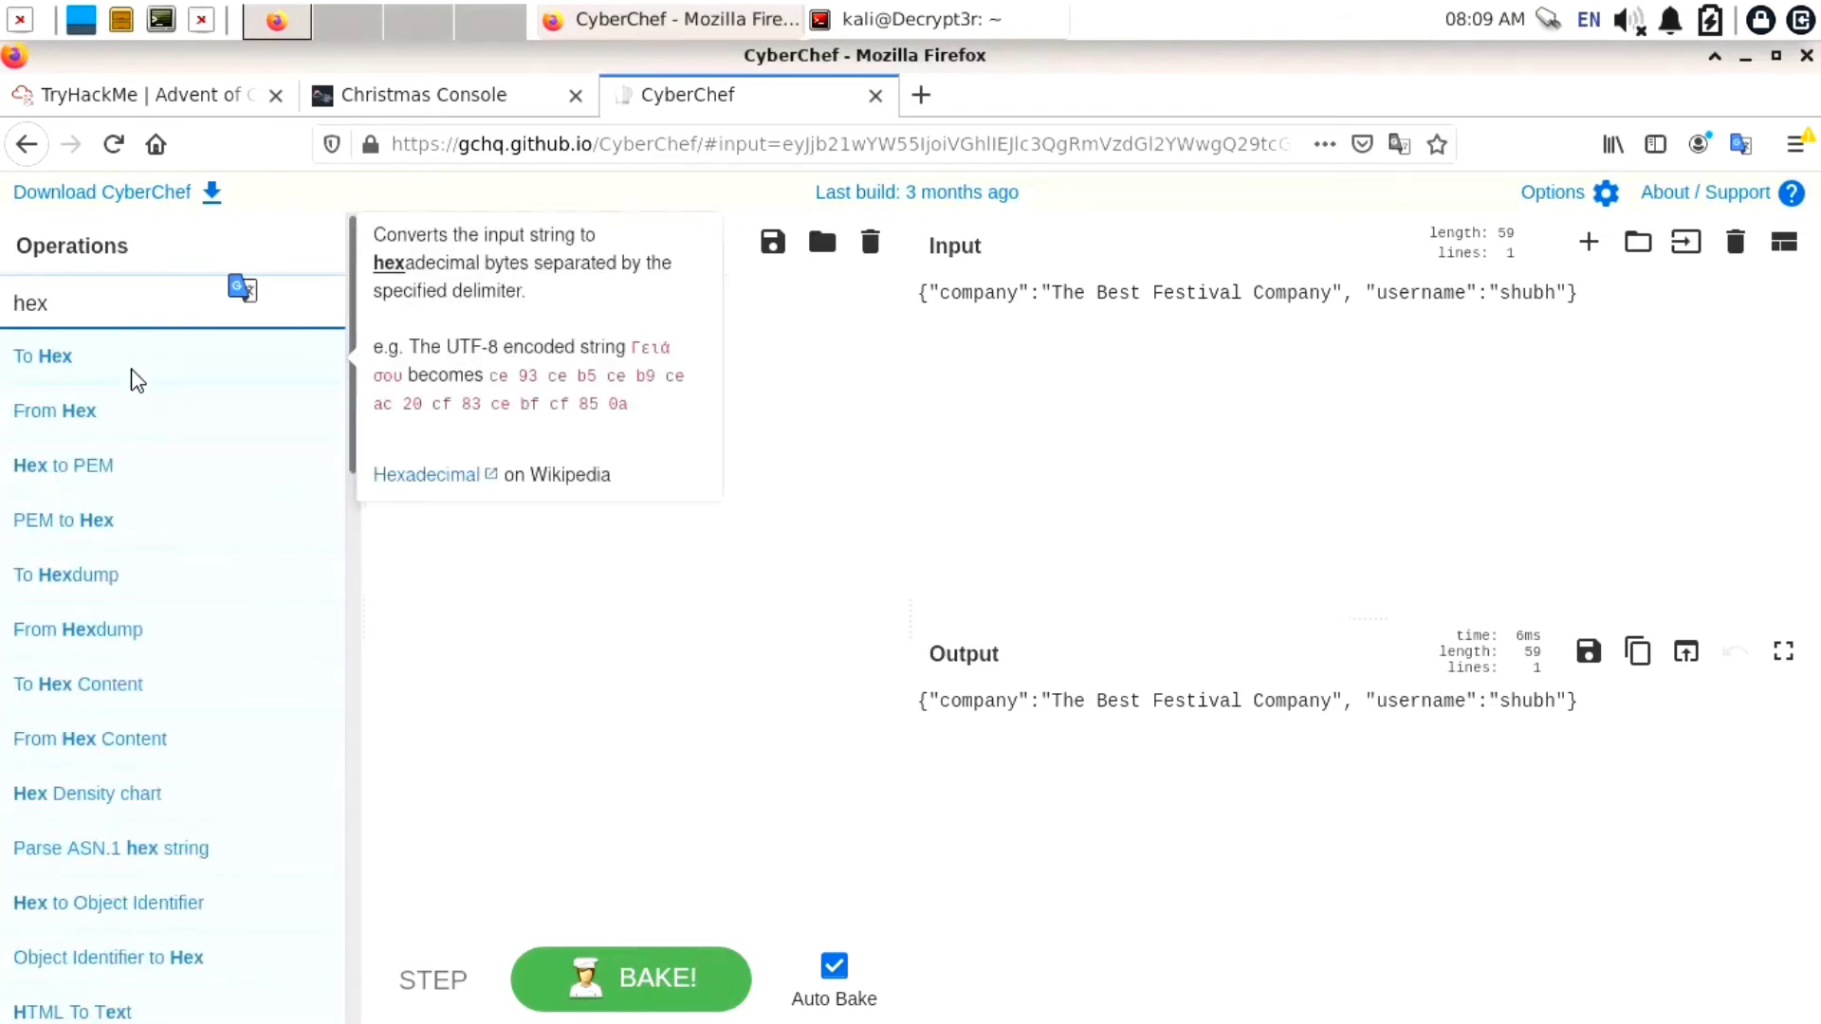
pyautogui.moveTo(171, 368); pyautogui.dragTo(565, 498)
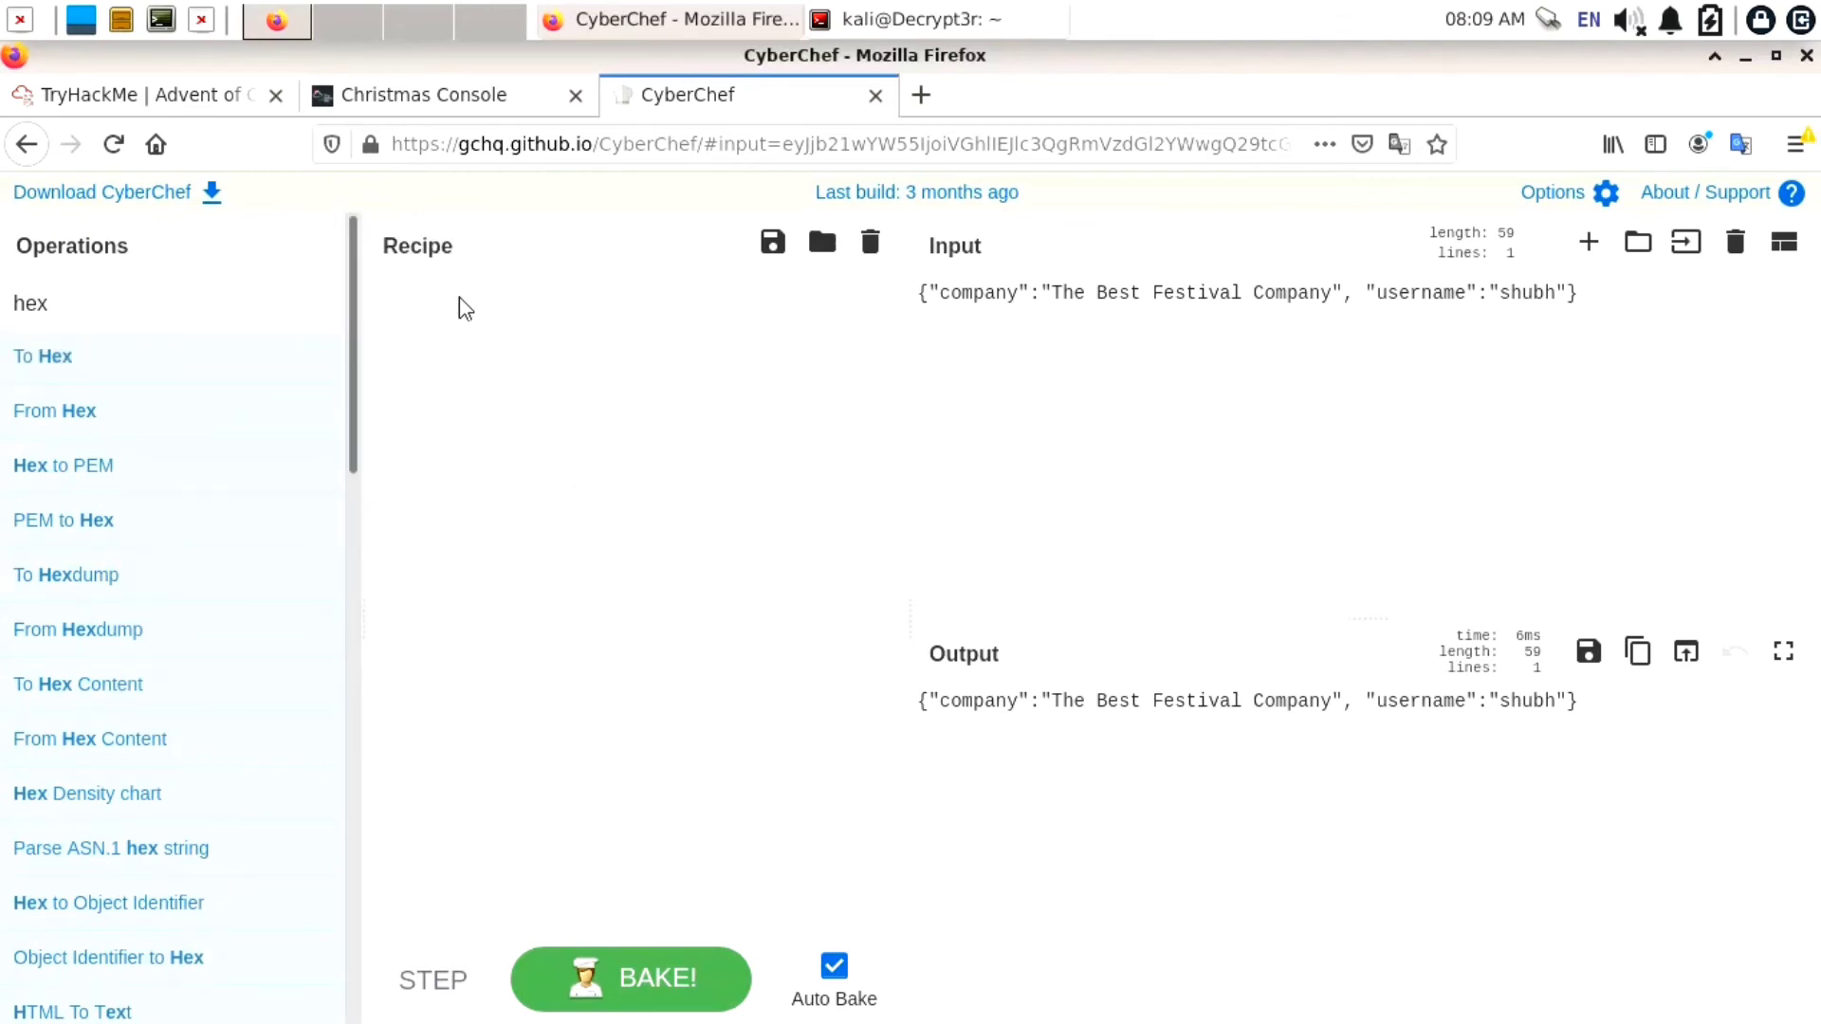
pyautogui.click(1005, 408)
pyautogui.rightClick(1557, 294)
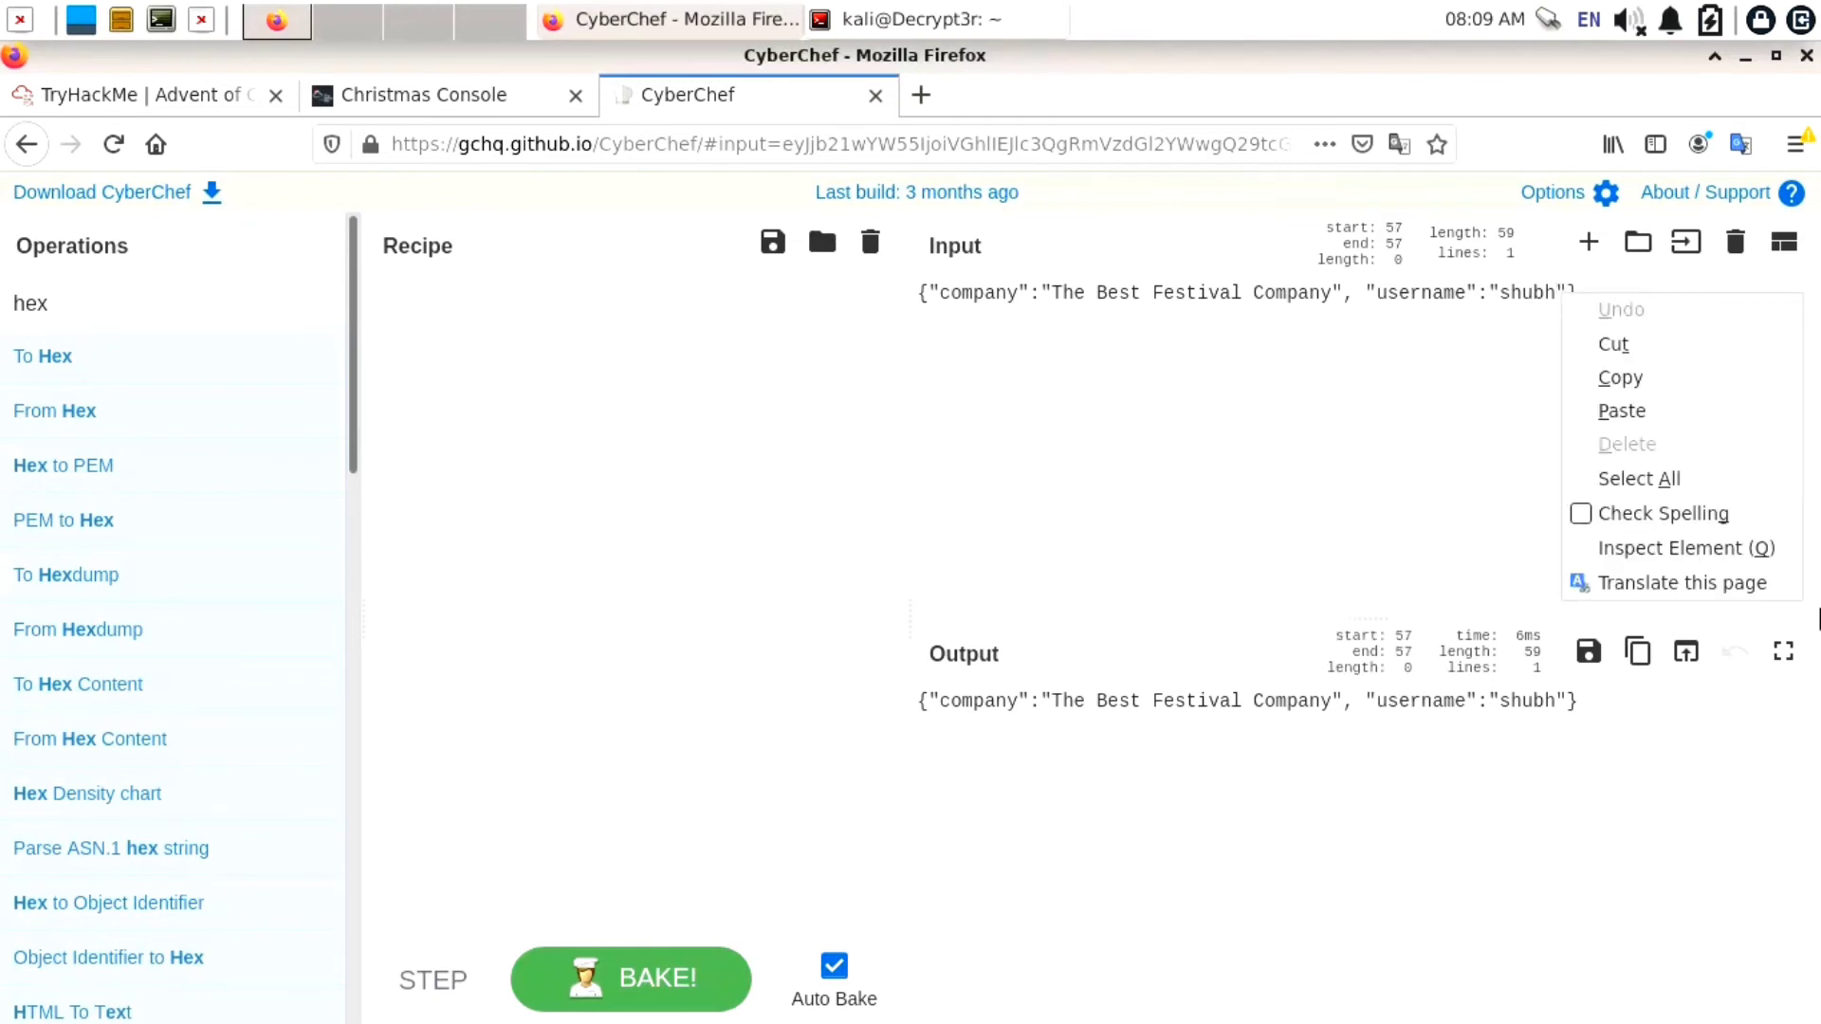
# Change the username value in the input JSON from the old name to "santa"
pyautogui.click(1555, 290)
pyautogui.press('BackSpace')
pyautogui.press('BackSpace')
pyautogui.press('BackSpace')
pyautogui.press('BackSpace')
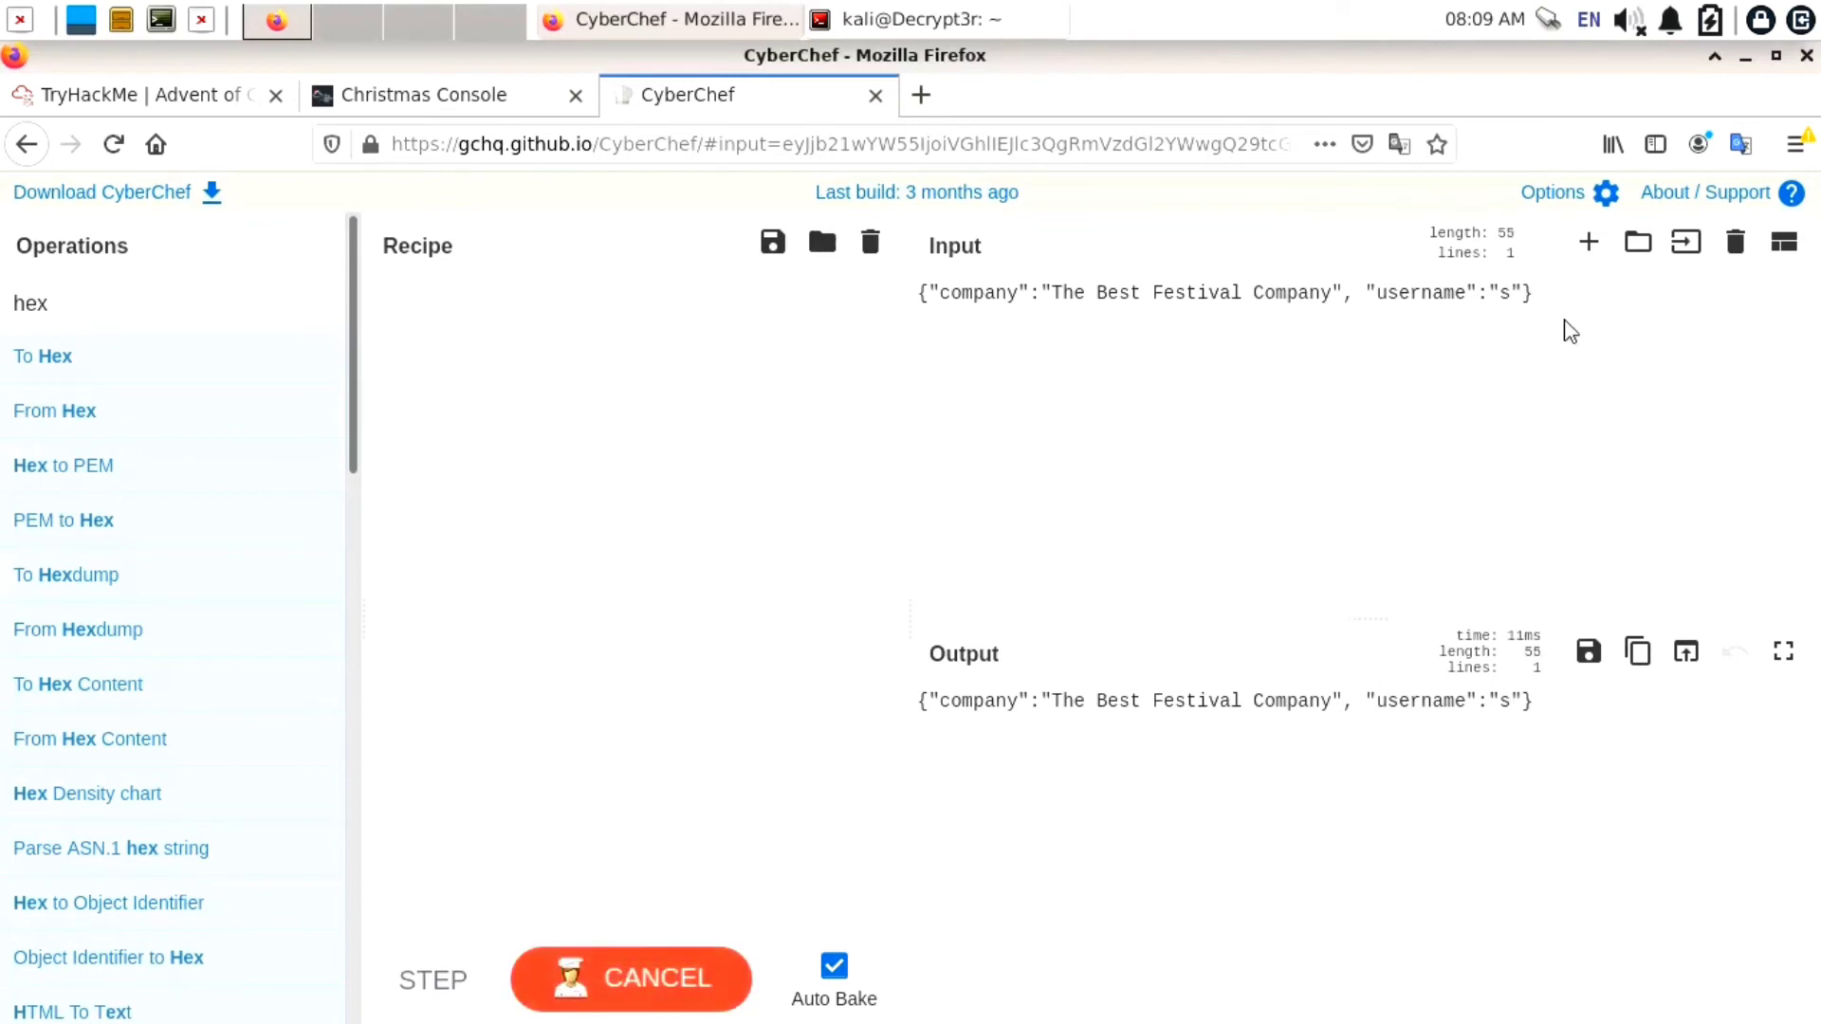
pyautogui.write('nt')
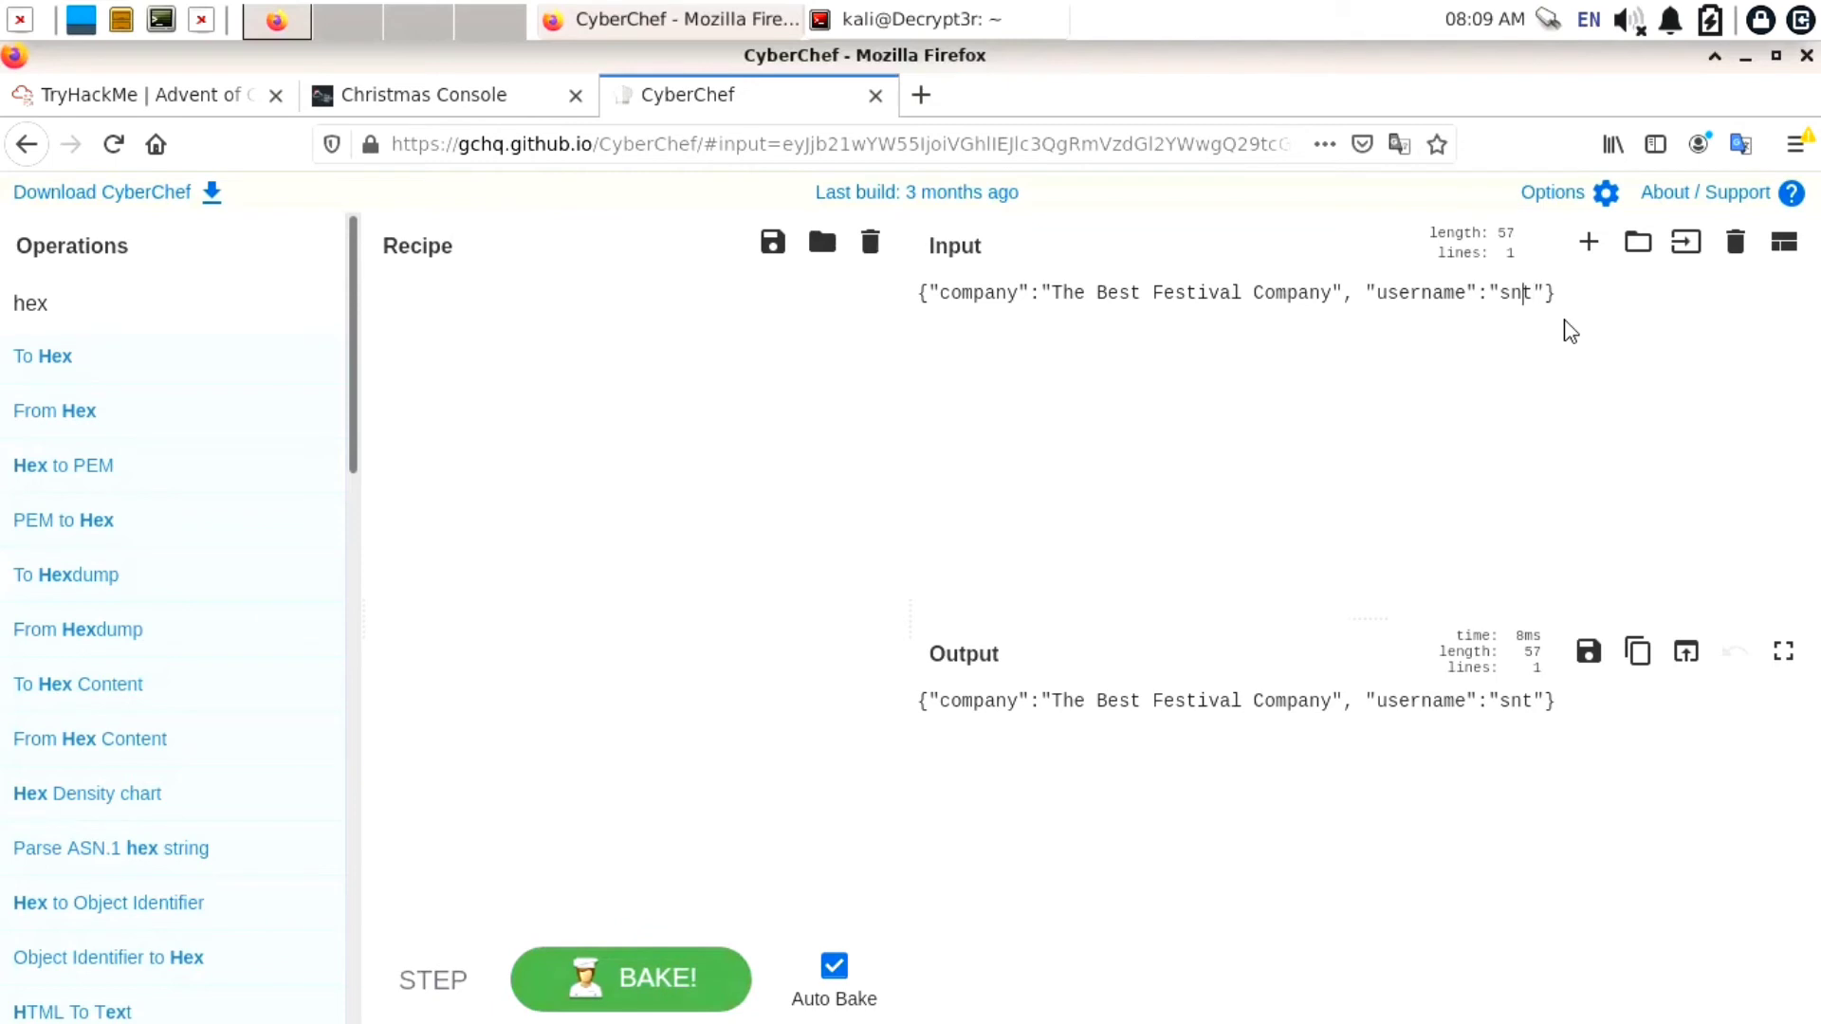
pyautogui.write('anta')
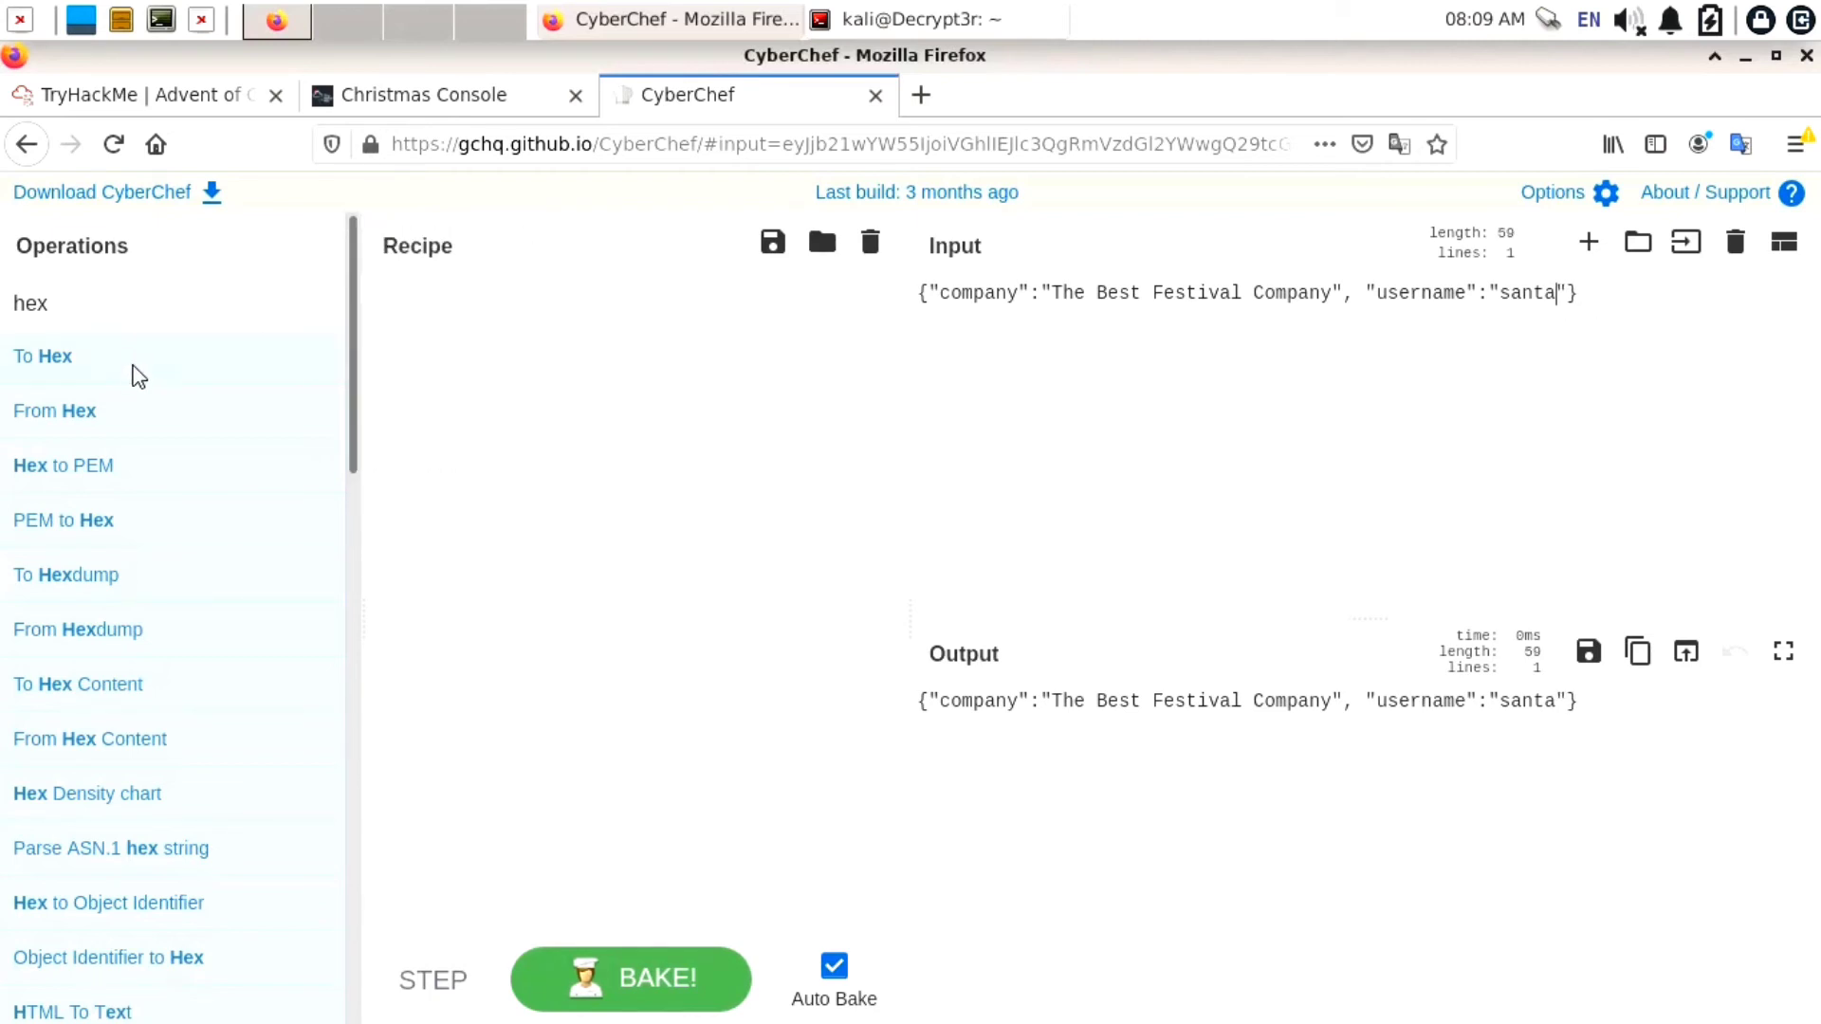
pyautogui.moveTo(133, 366); pyautogui.dragTo(466, 351)
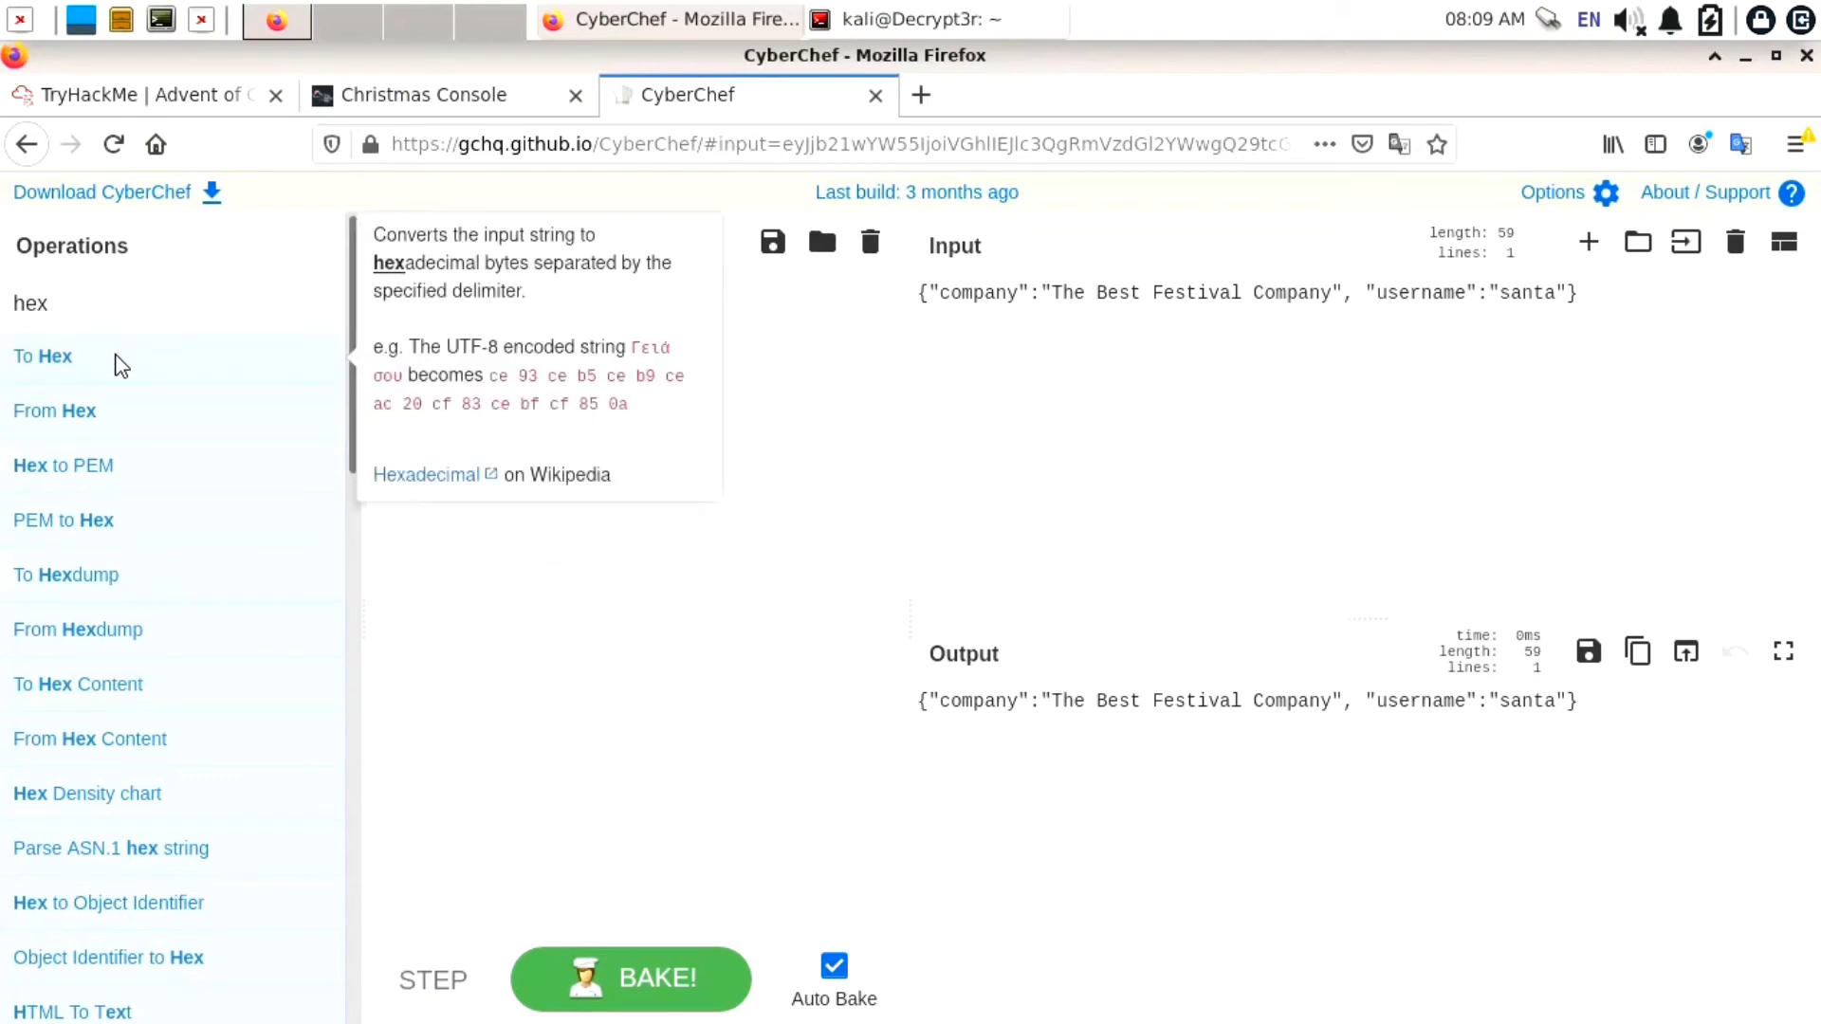
# Add To Hex with Delimiter None, then select the continuous hex output of the santa JSON
pyautogui.moveTo(118, 365); pyautogui.dragTo(467, 509)
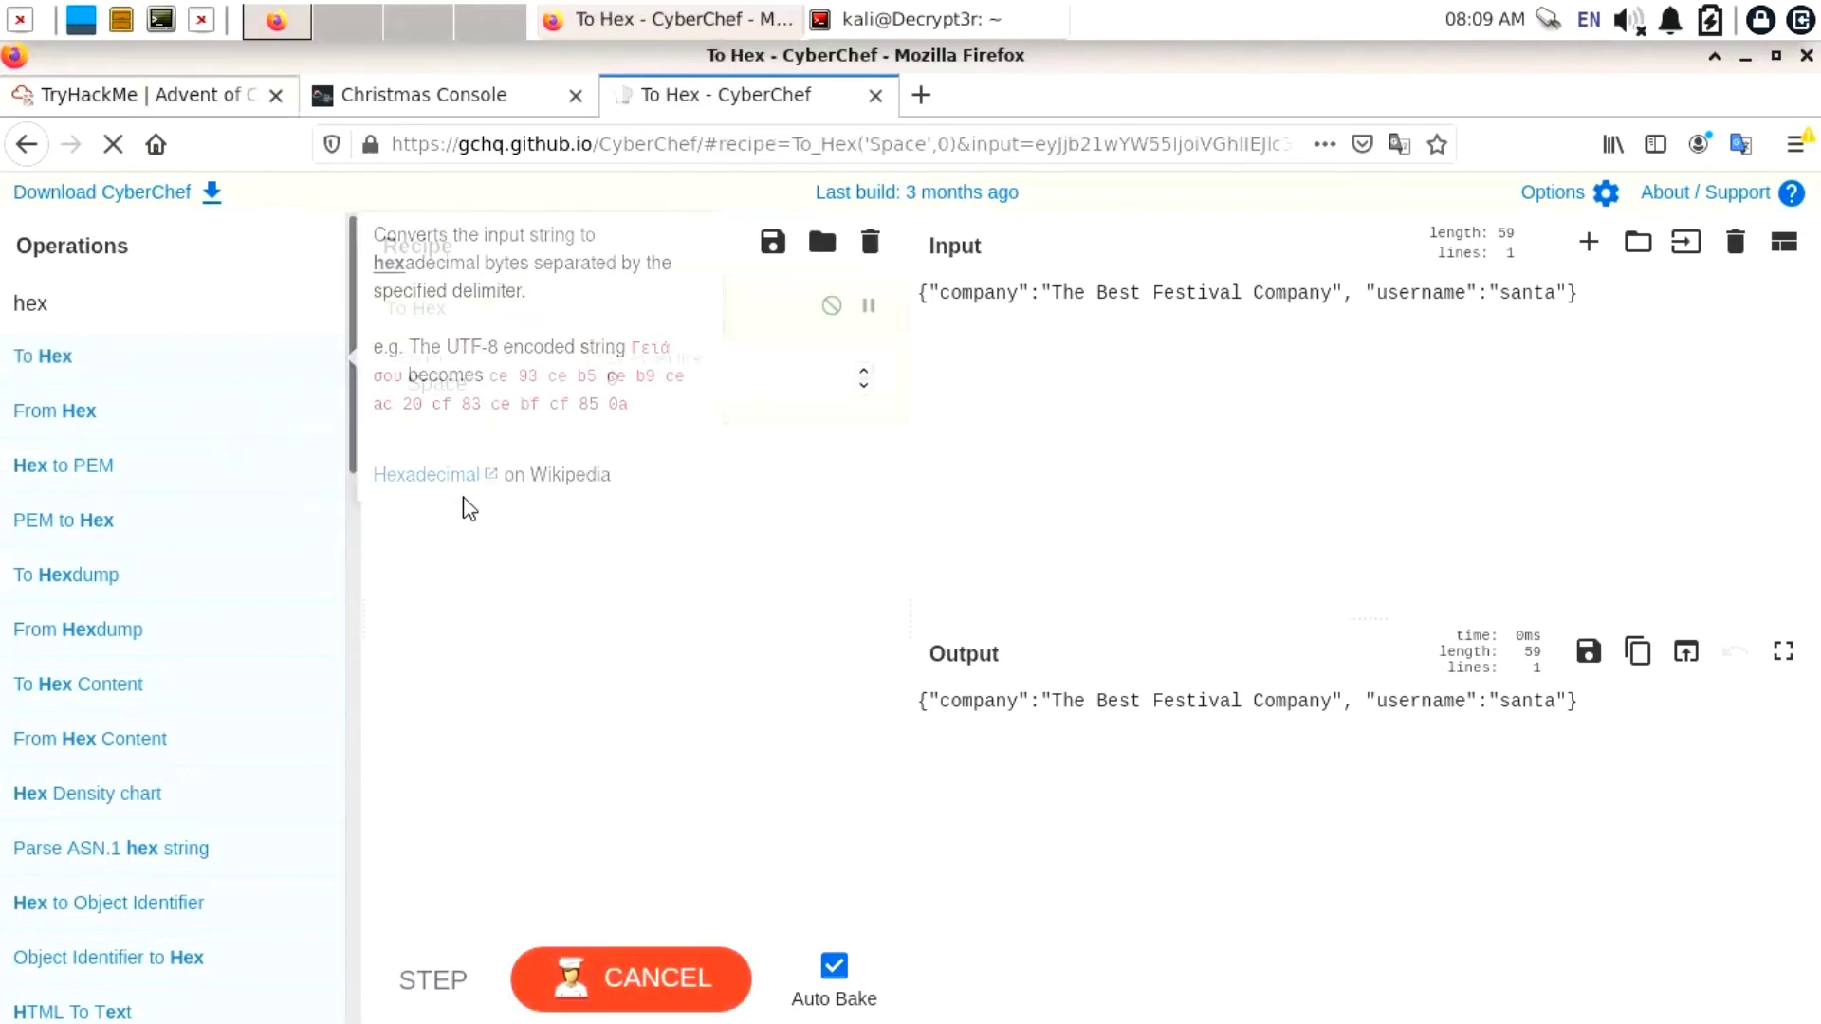
pyautogui.rightClick(463, 377)
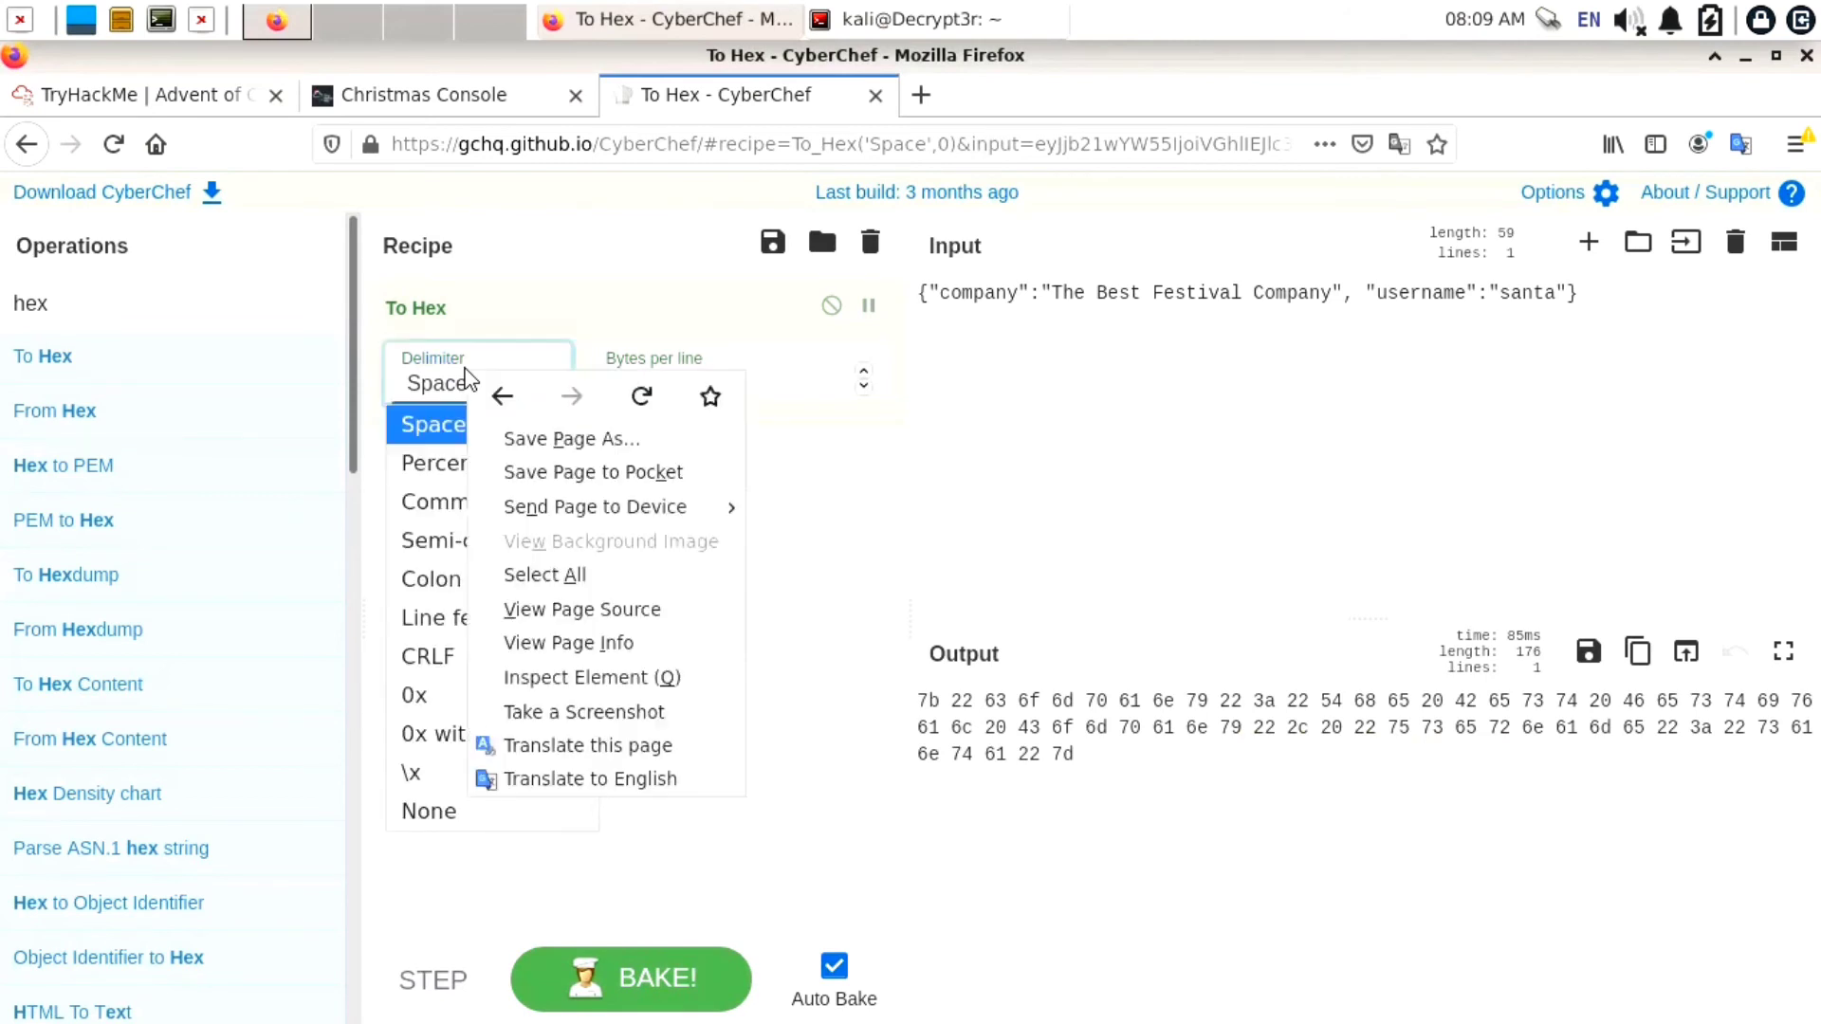
pyautogui.click(422, 810)
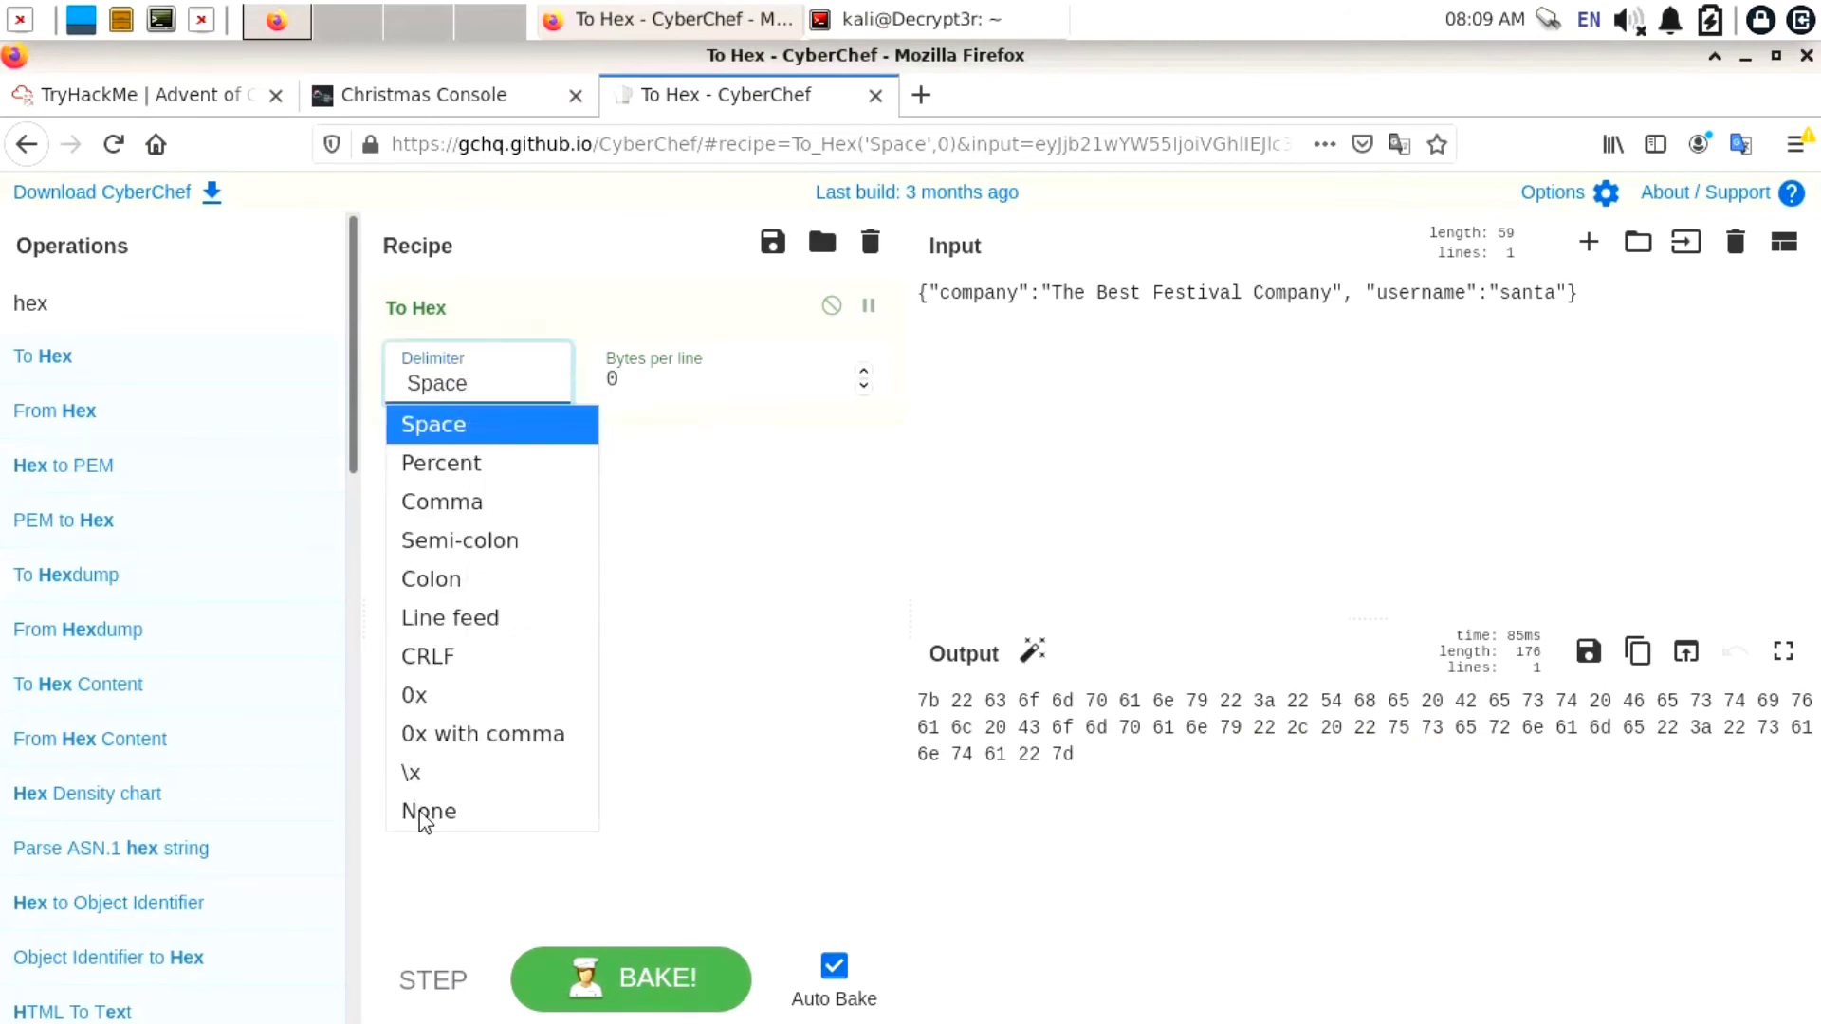
pyautogui.click(422, 810)
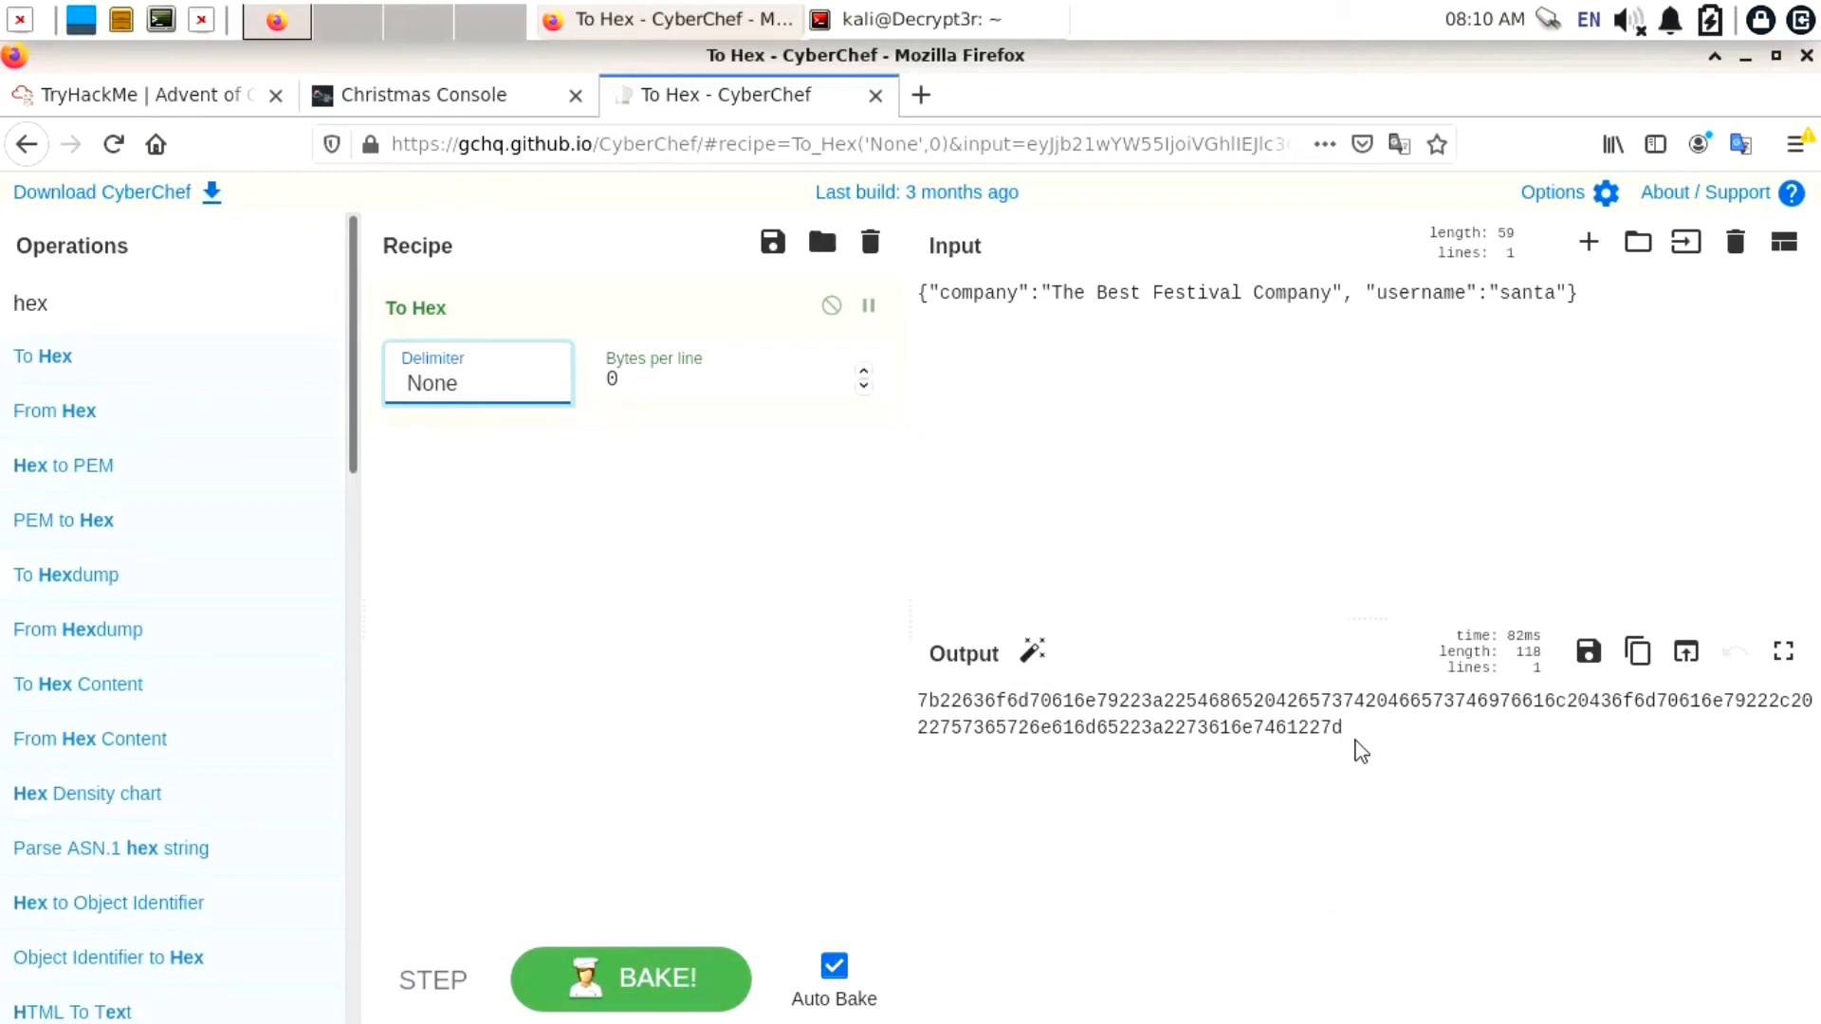
pyautogui.moveTo(1353, 748); pyautogui.dragTo(918, 702)
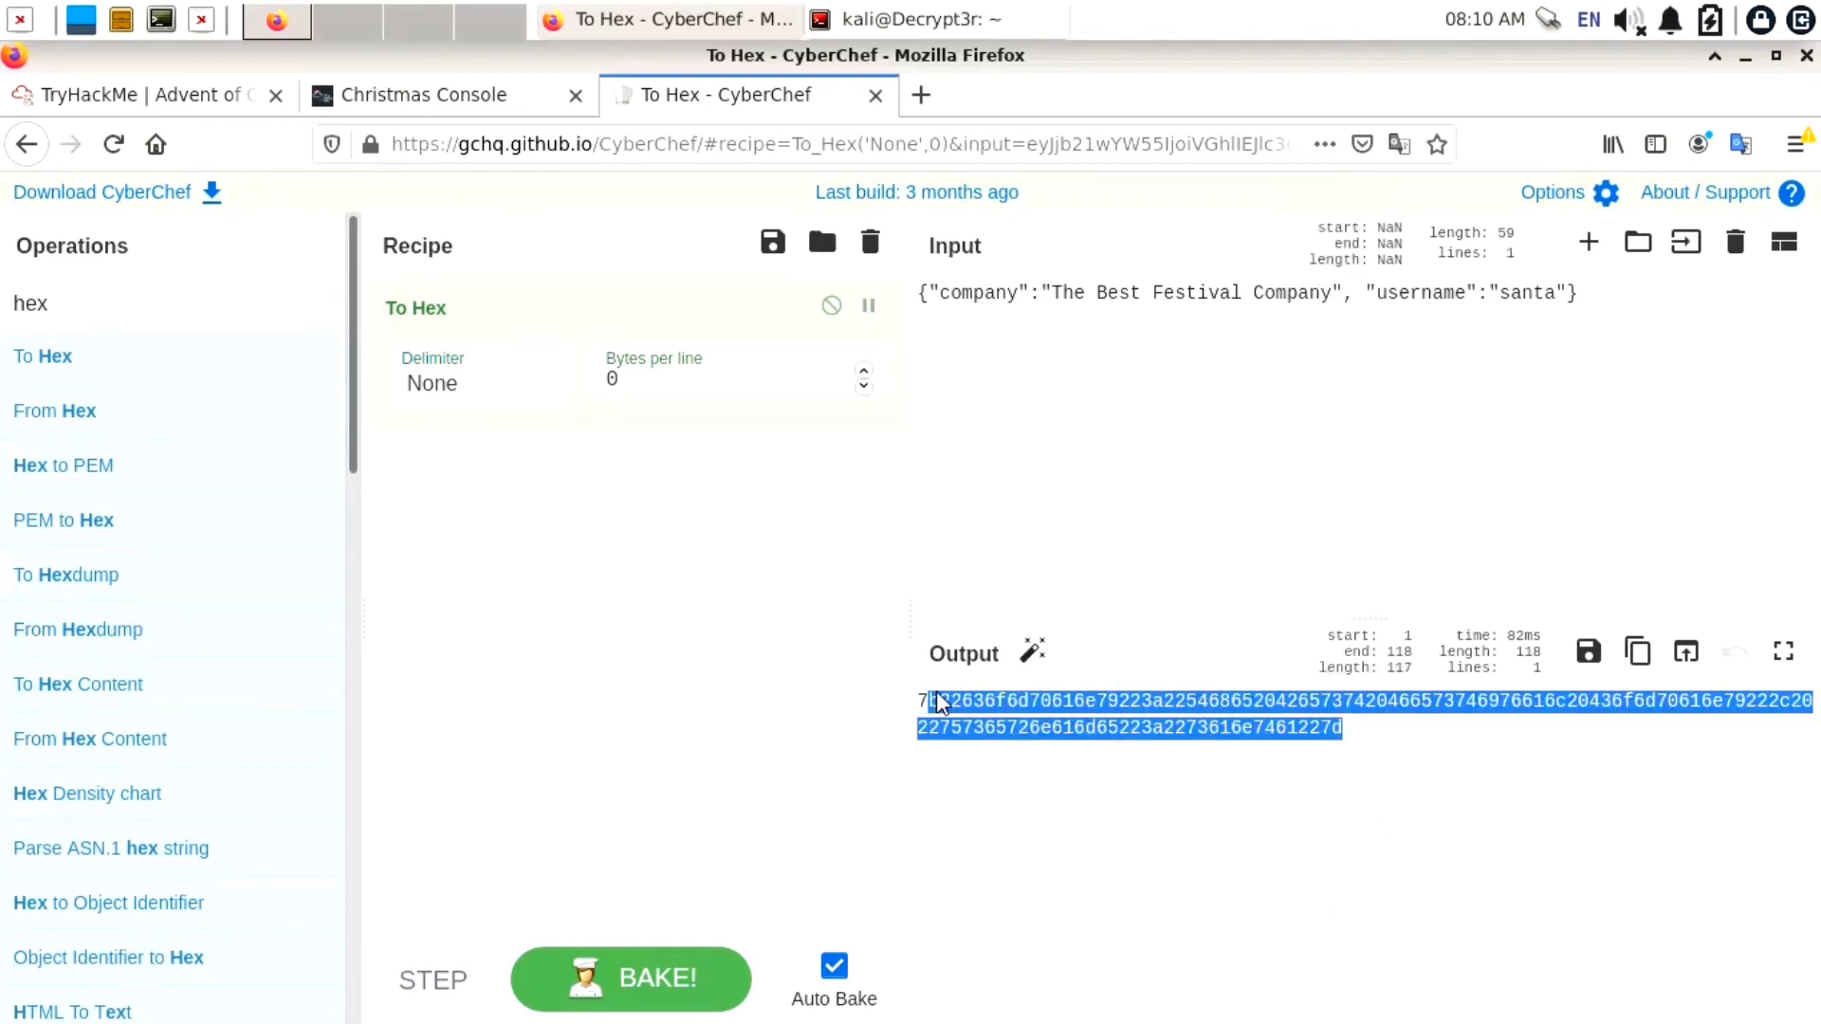
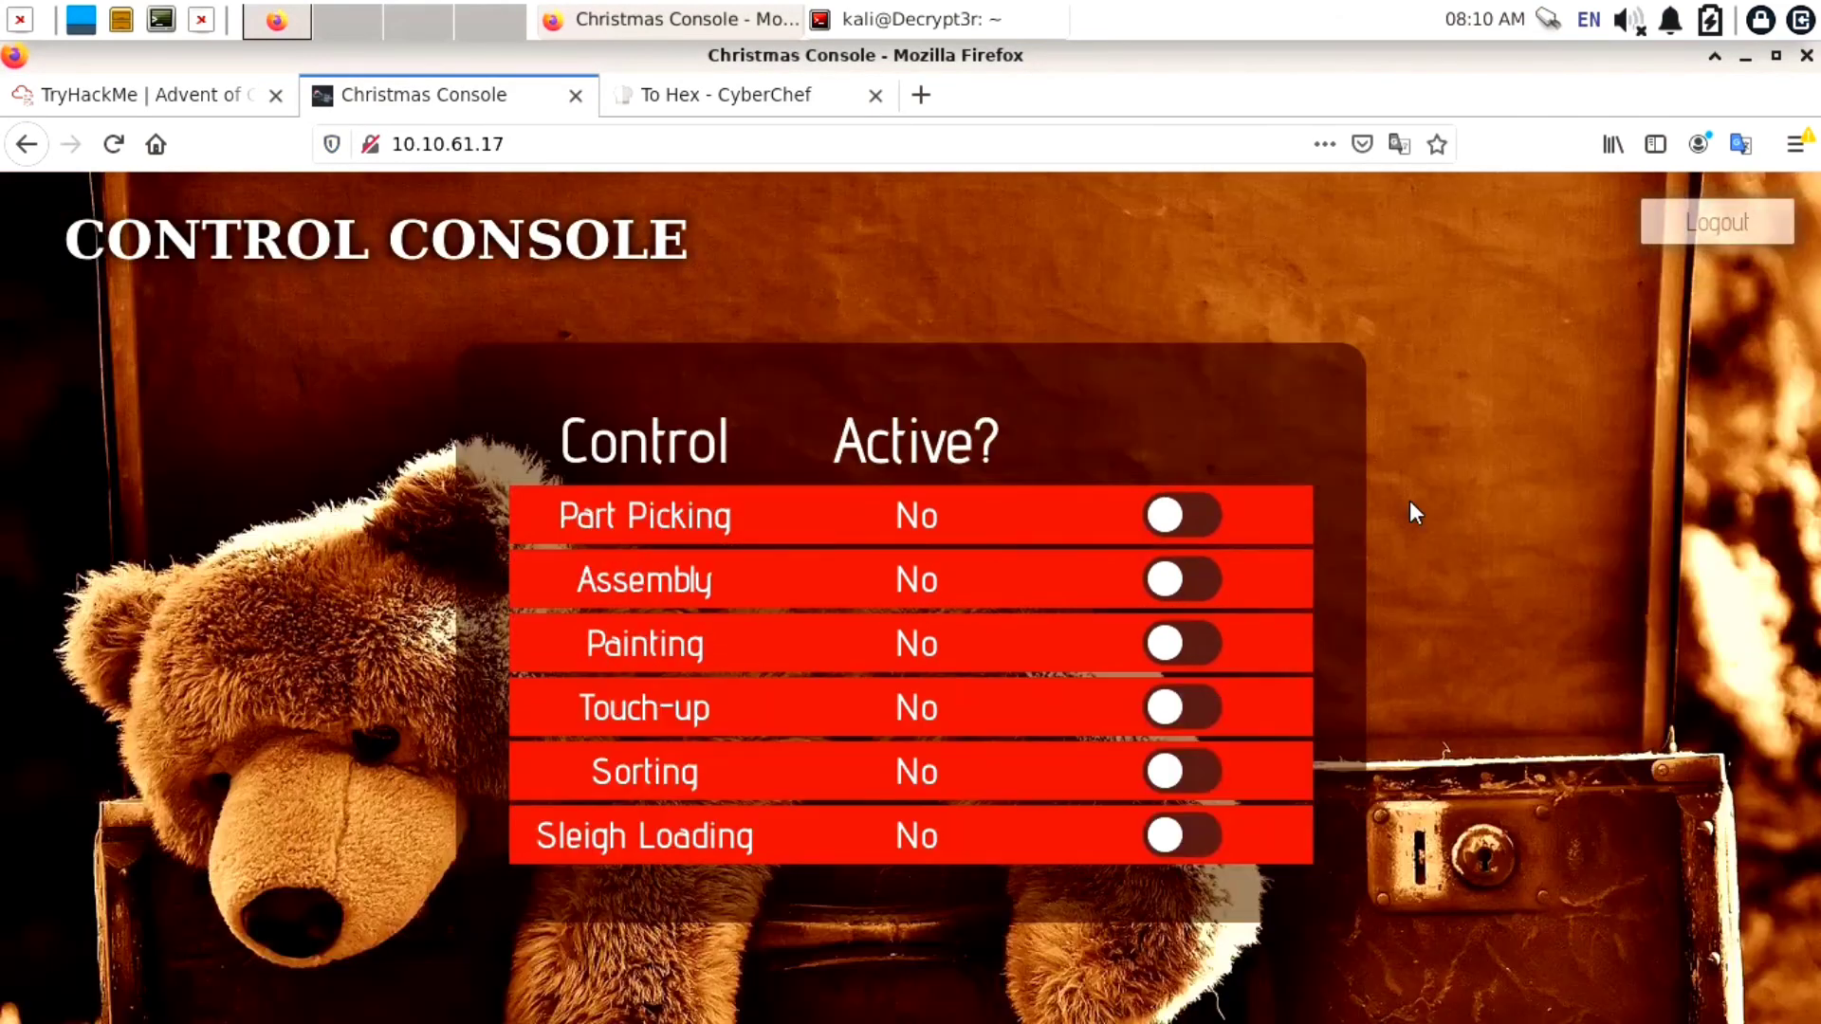
# Set Part Picking, Assembly, Painting, Touch-up, Sorting and Sleigh Loading all to active
pyautogui.click(1169, 510)
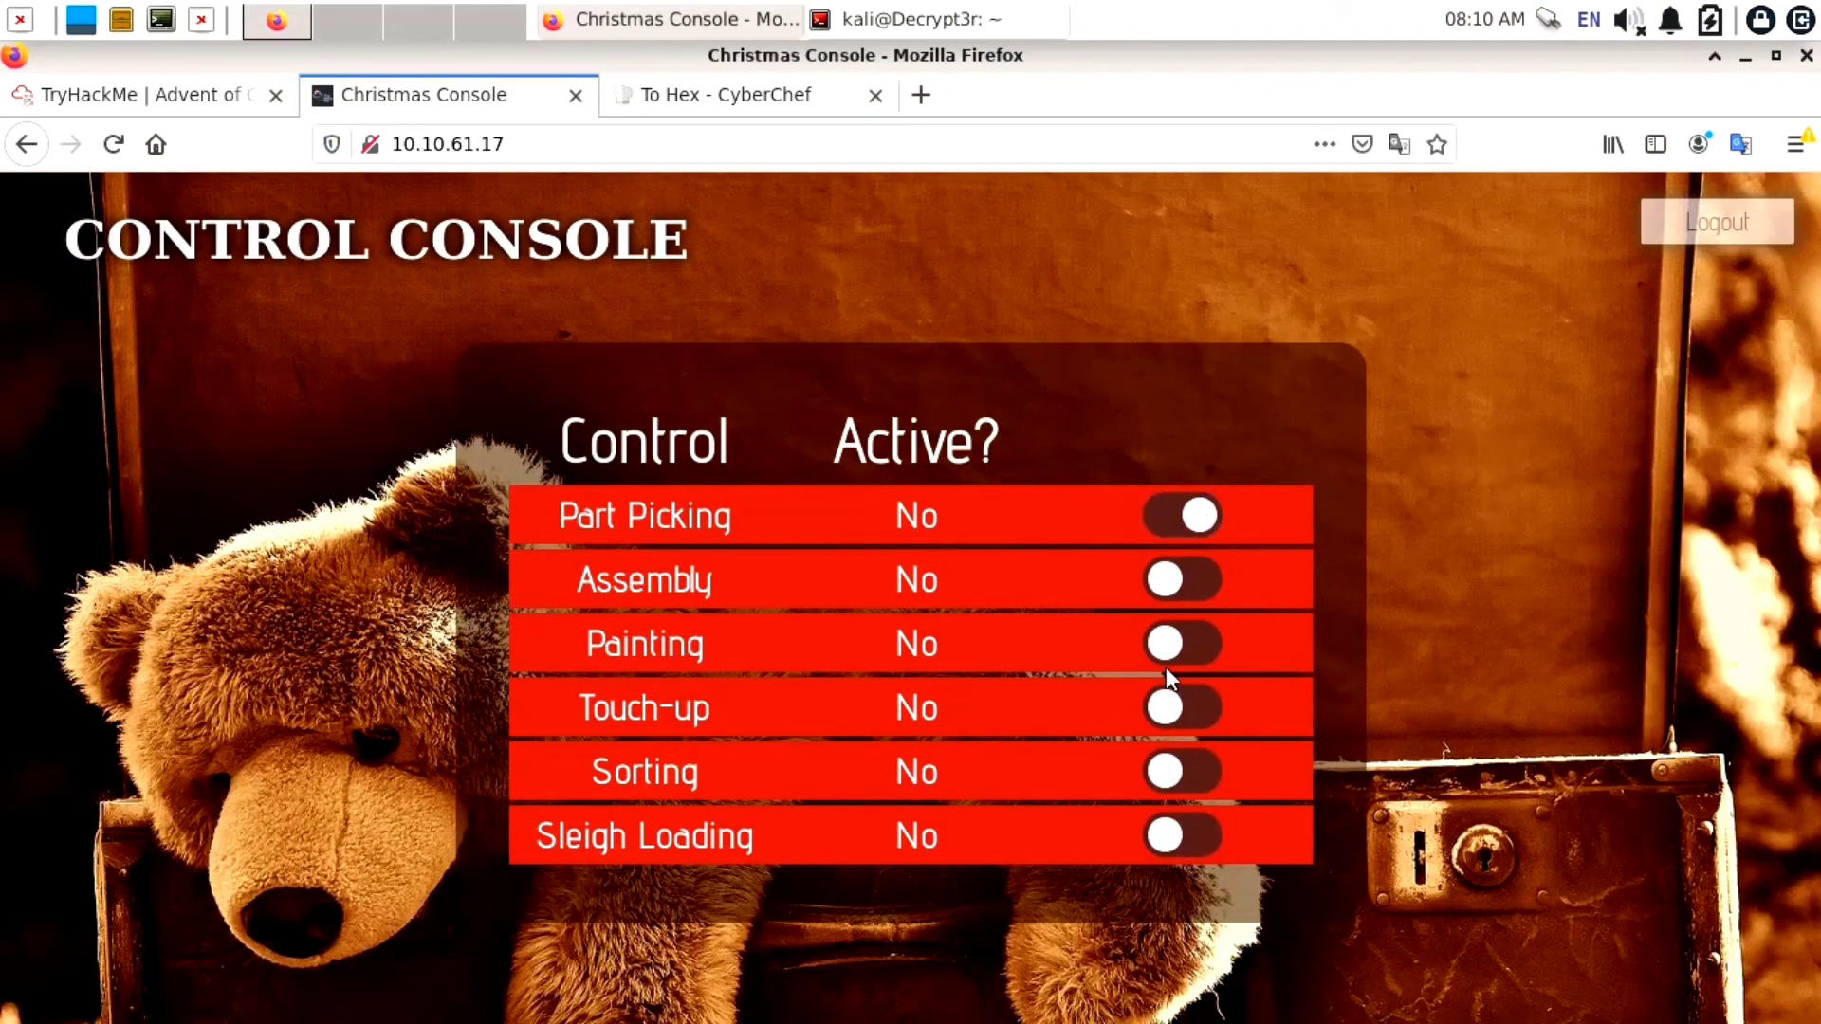
pyautogui.click(1164, 581)
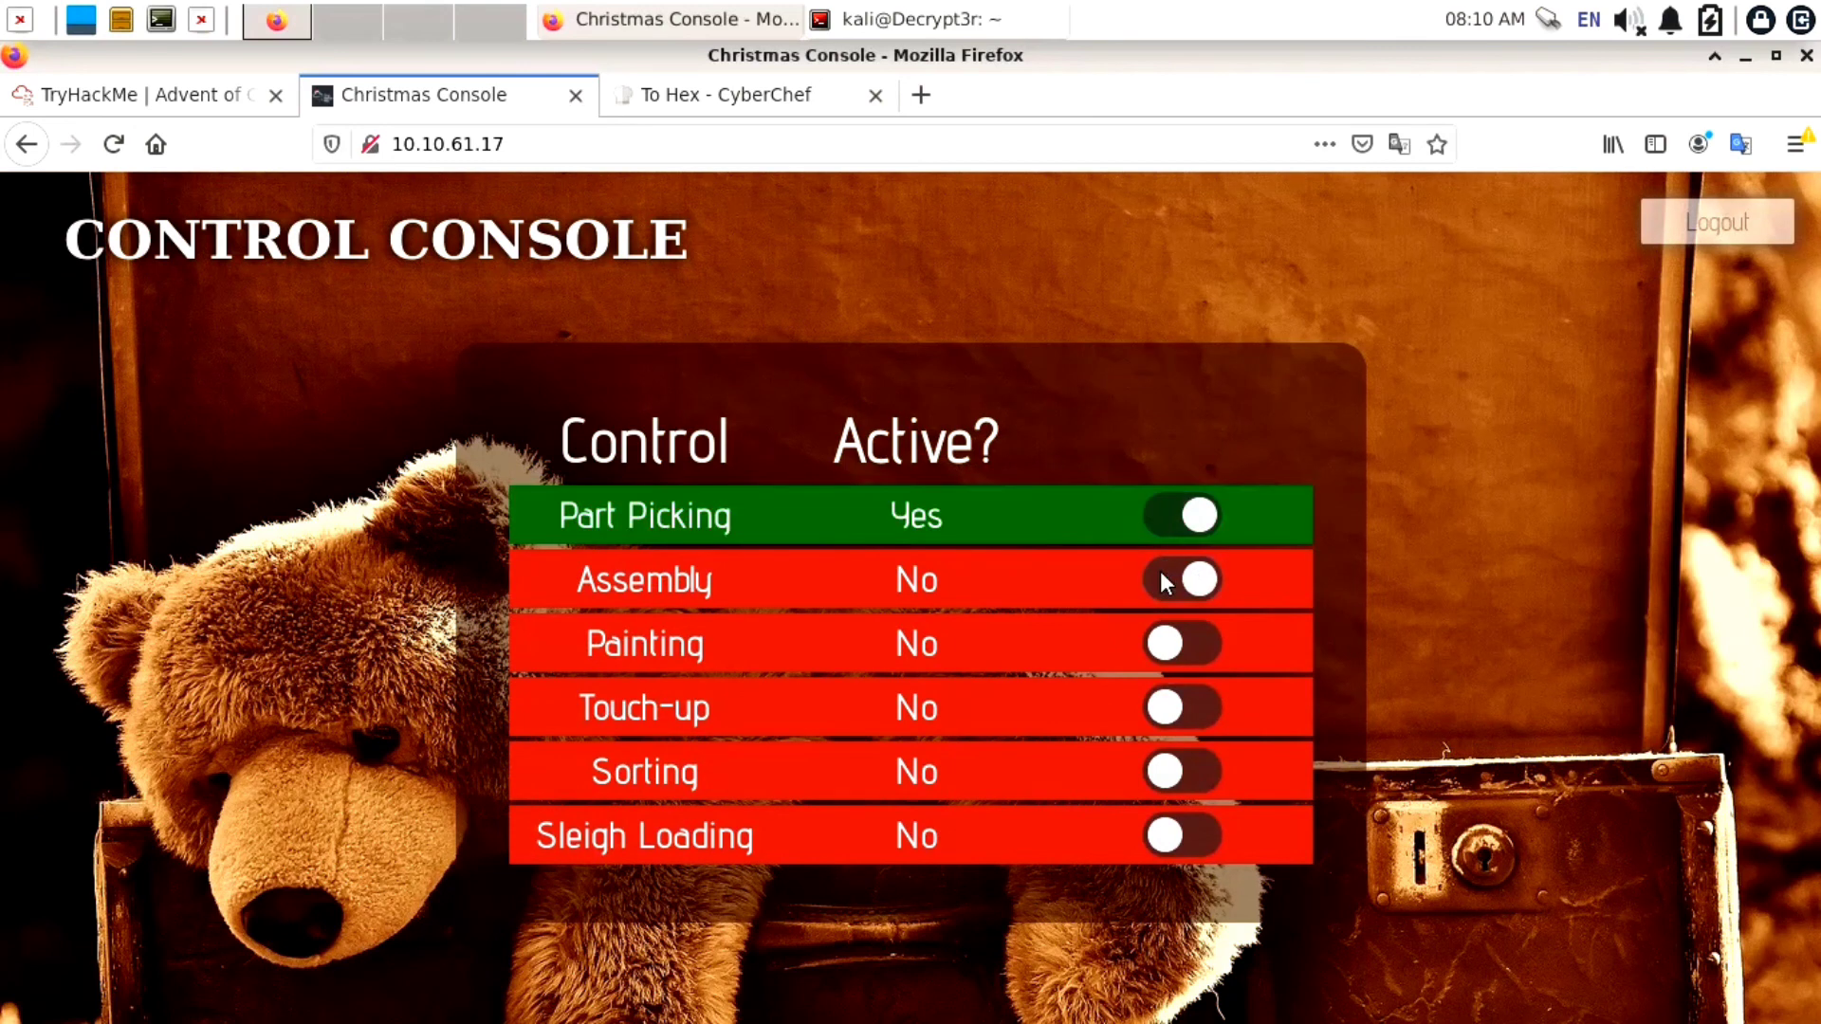
pyautogui.click(1176, 637)
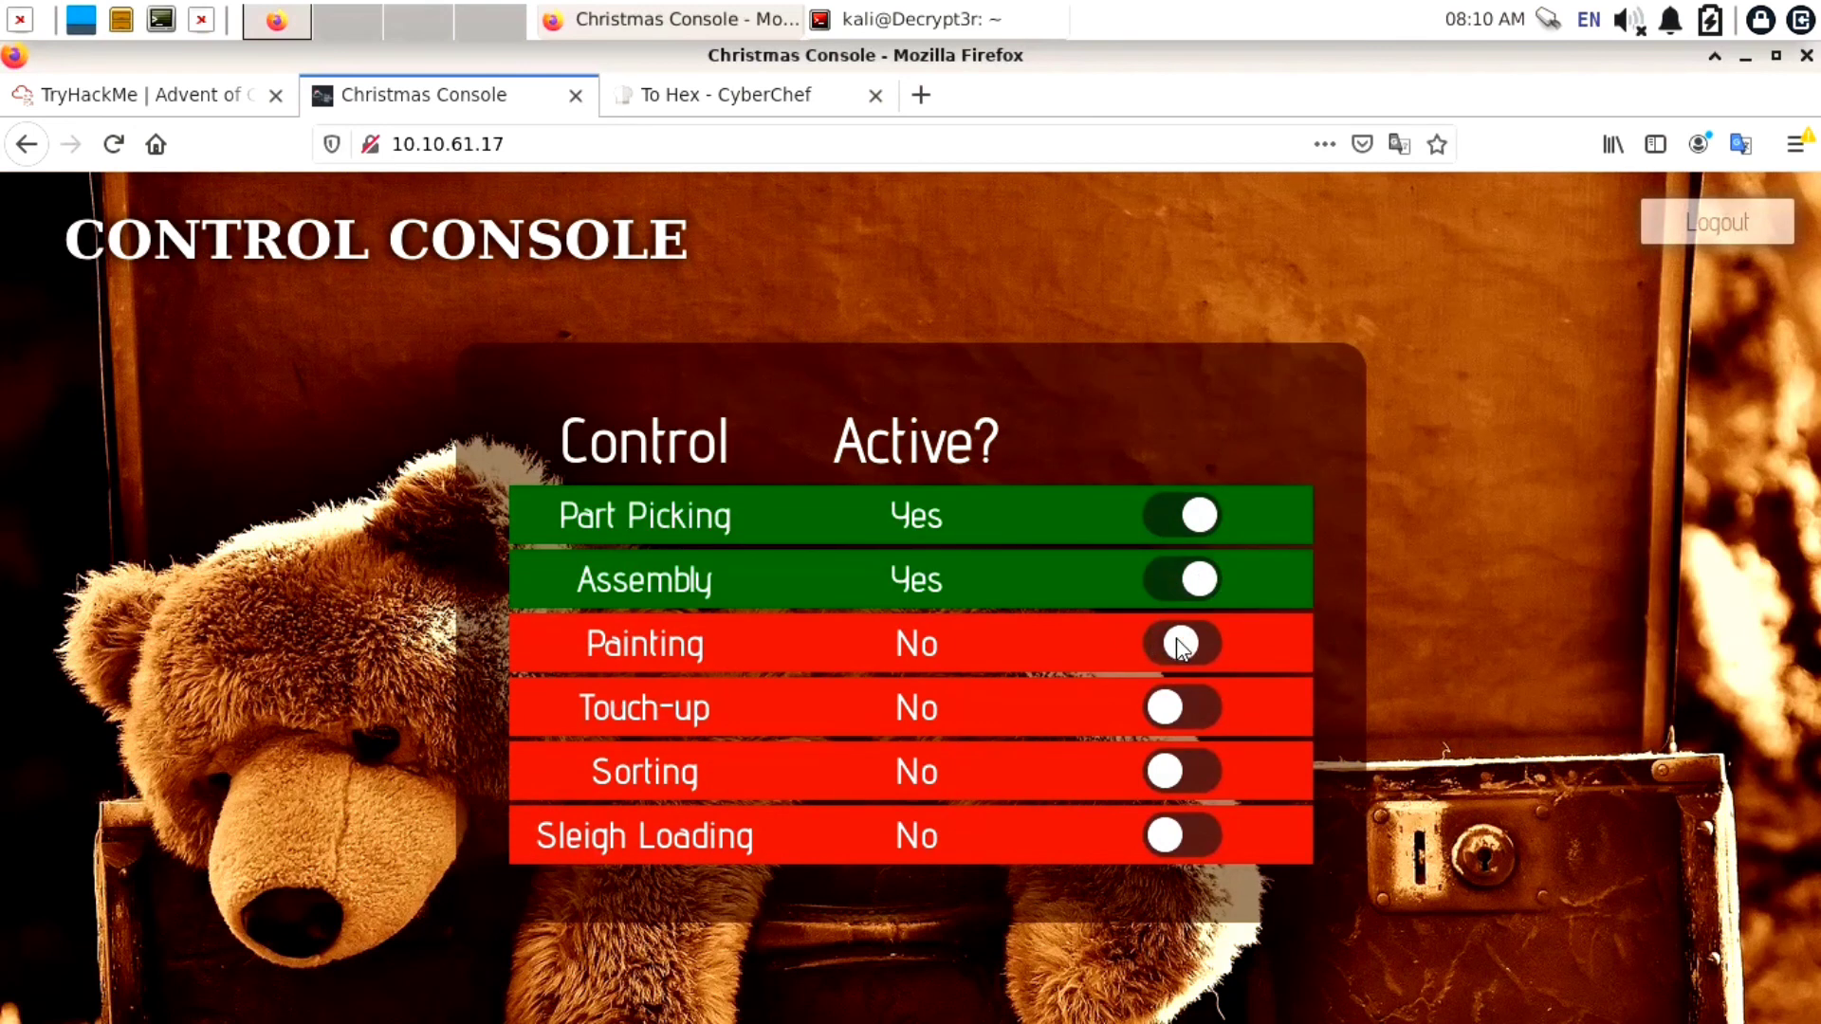
pyautogui.click(1174, 706)
pyautogui.click(1183, 787)
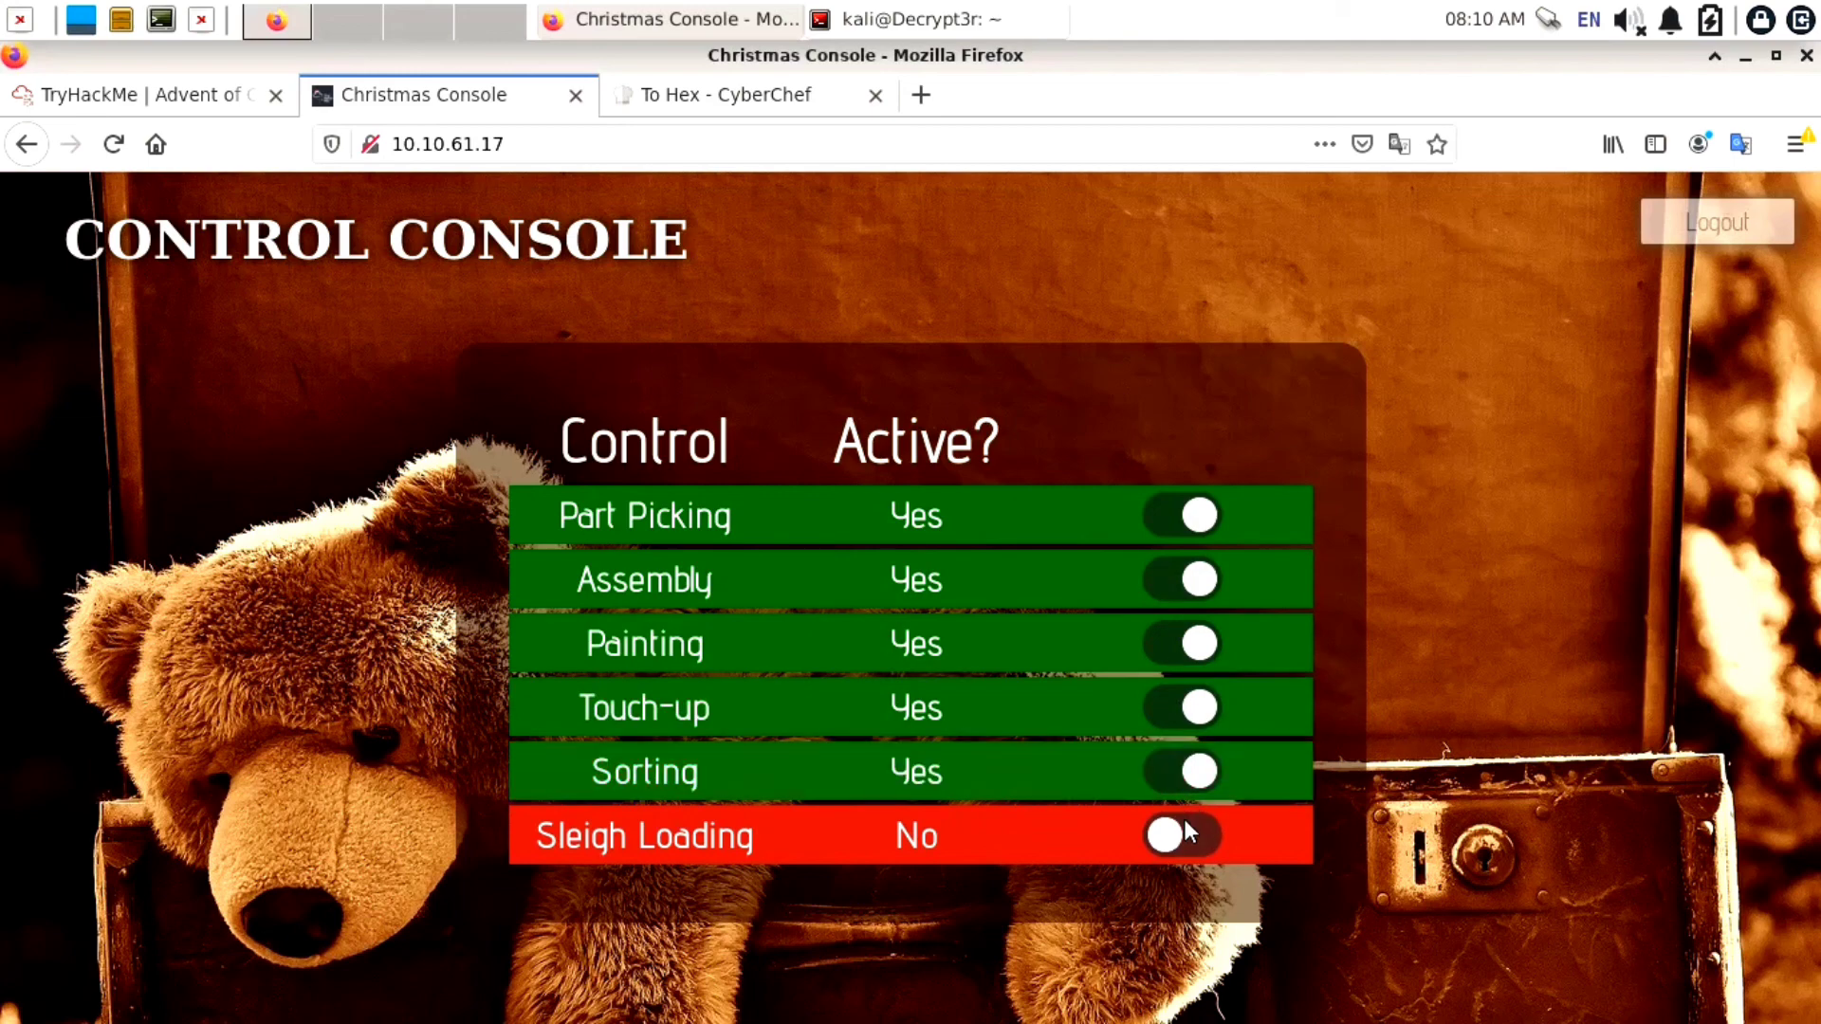
pyautogui.click(1183, 831)
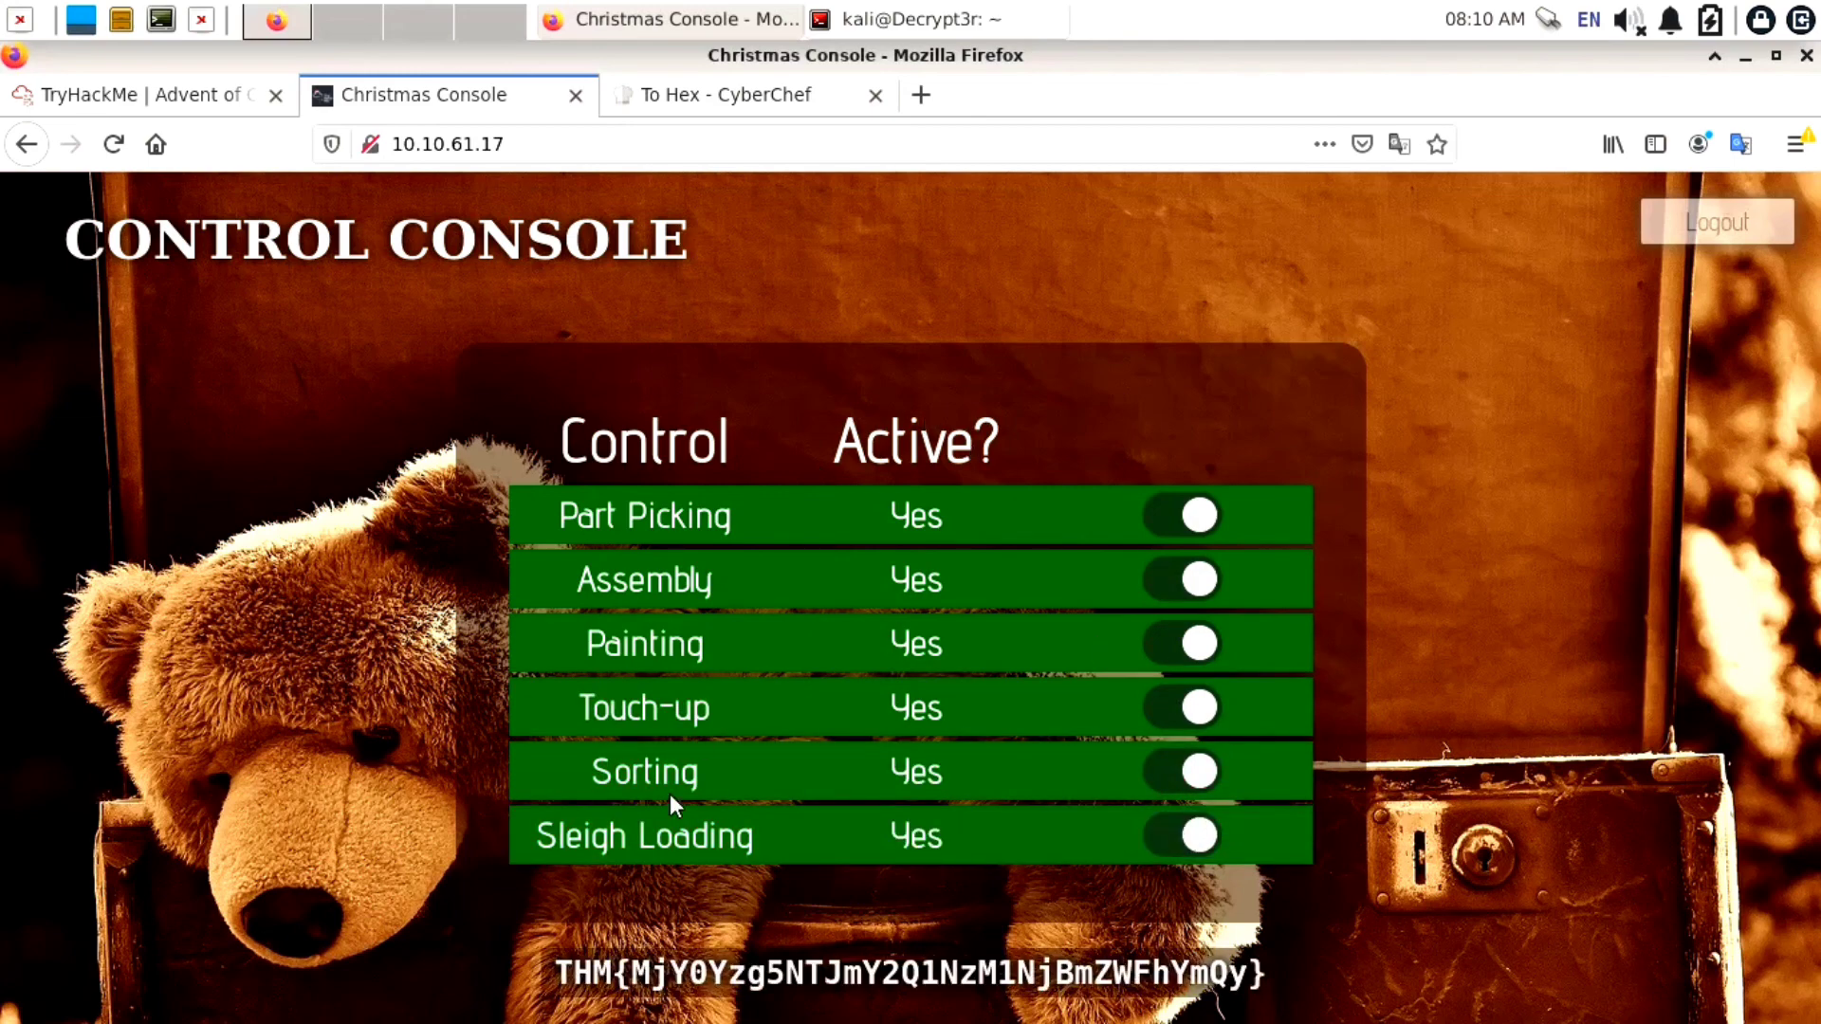
# Select the full THM flag line revealed below the table
pyautogui.tripleClick(673, 969)
pyautogui.click(673, 969)
pyautogui.tripleClick(673, 969)
pyautogui.hotkey('ctrl', 'c')
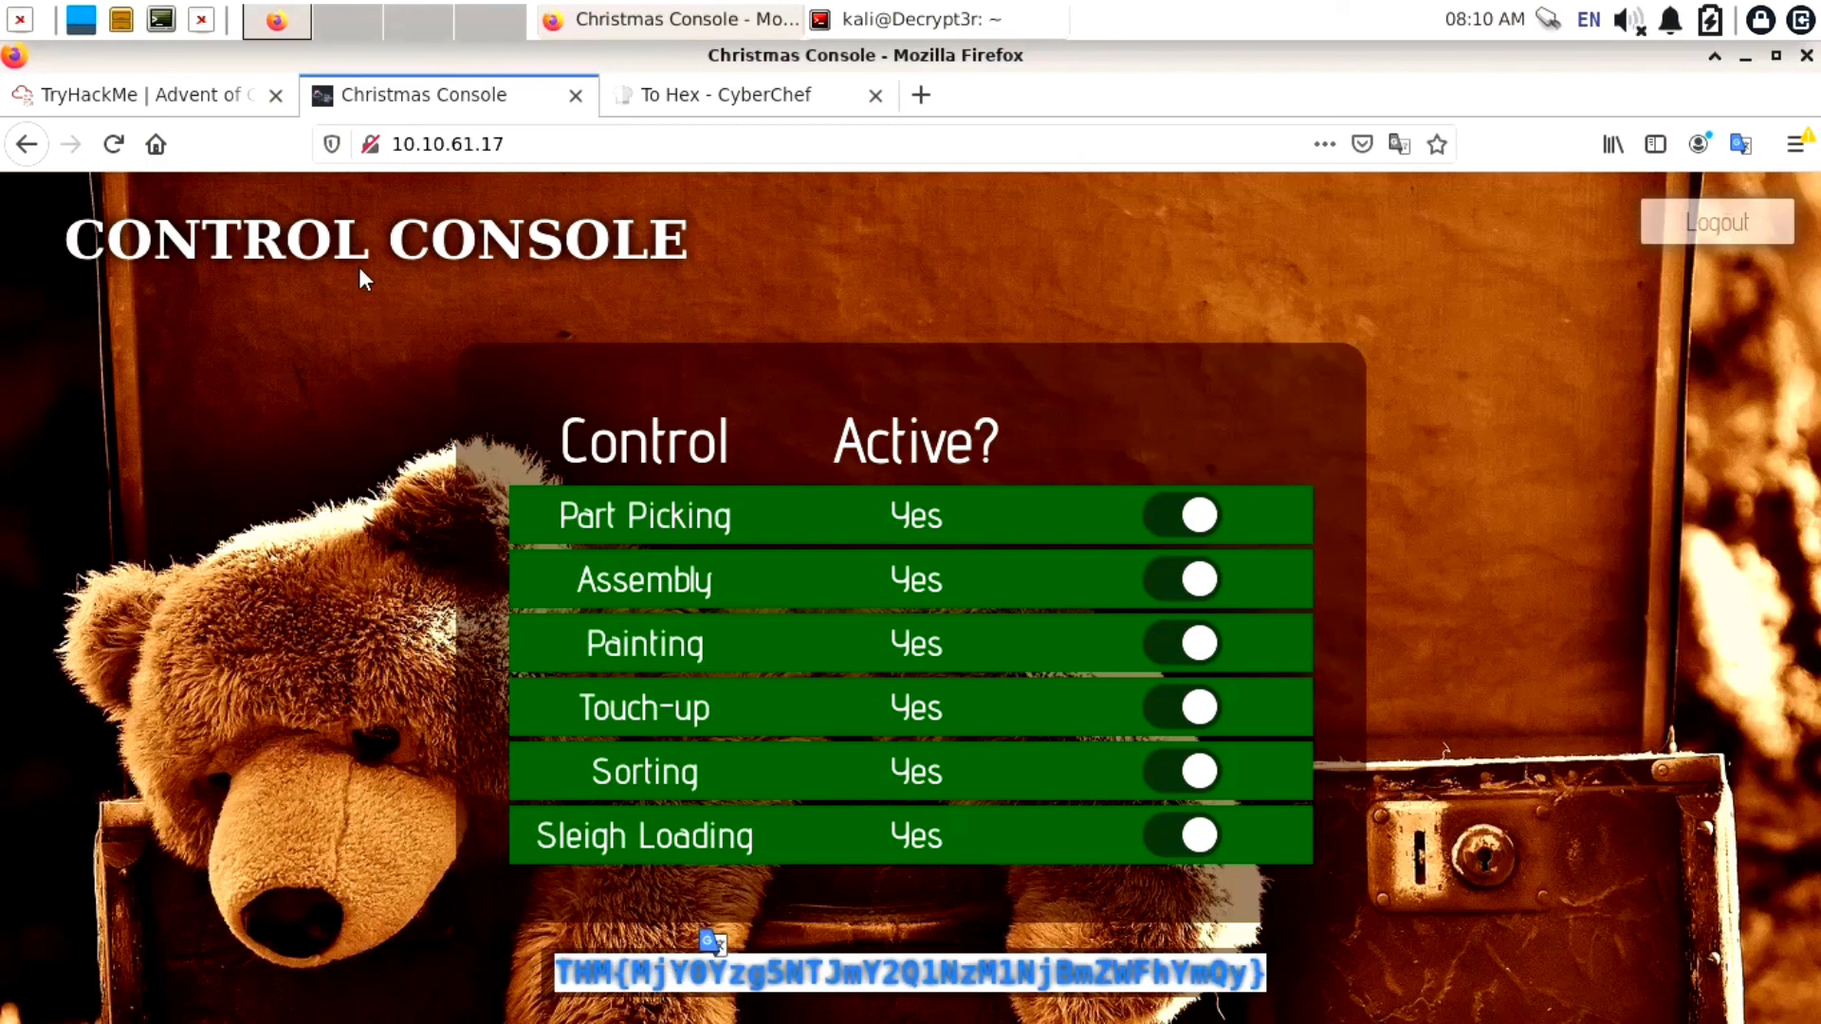
# Paste the copied THM flag into the TryHackMe answer field and submit it
pyautogui.click(228, 104)
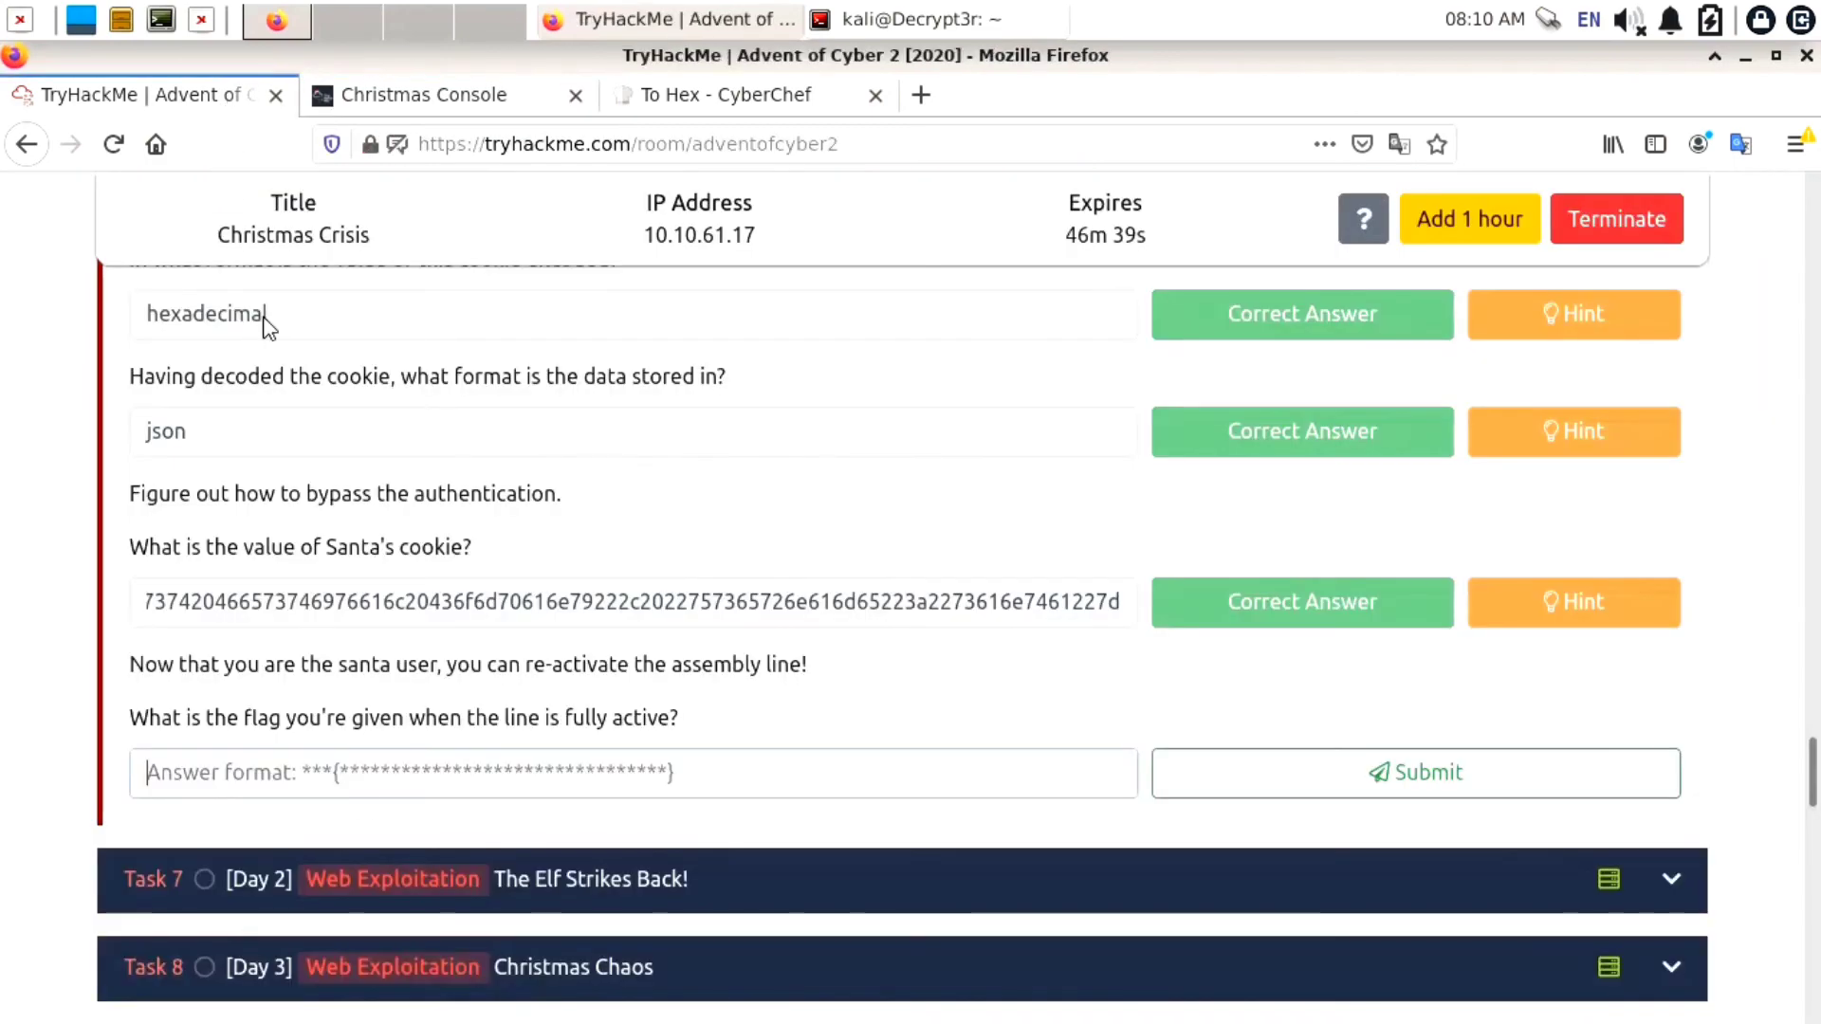
pyautogui.middleClick(369, 779)
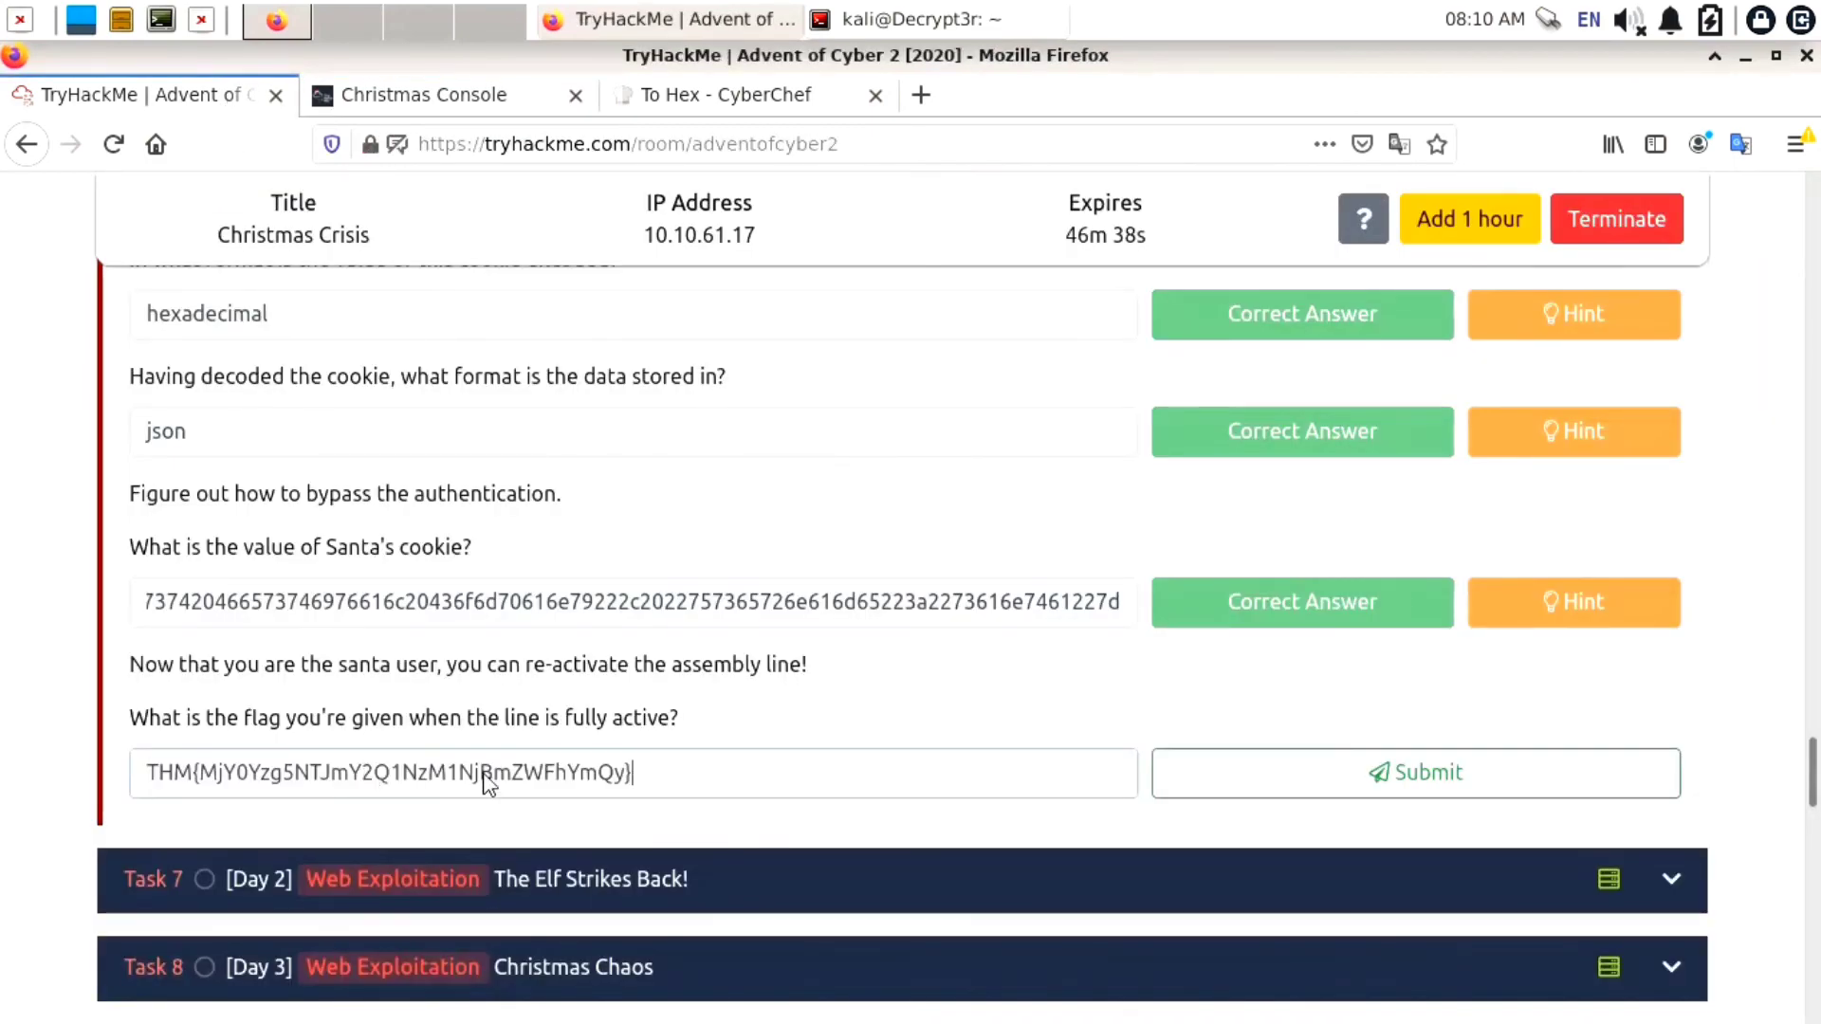
pyautogui.click(1190, 789)
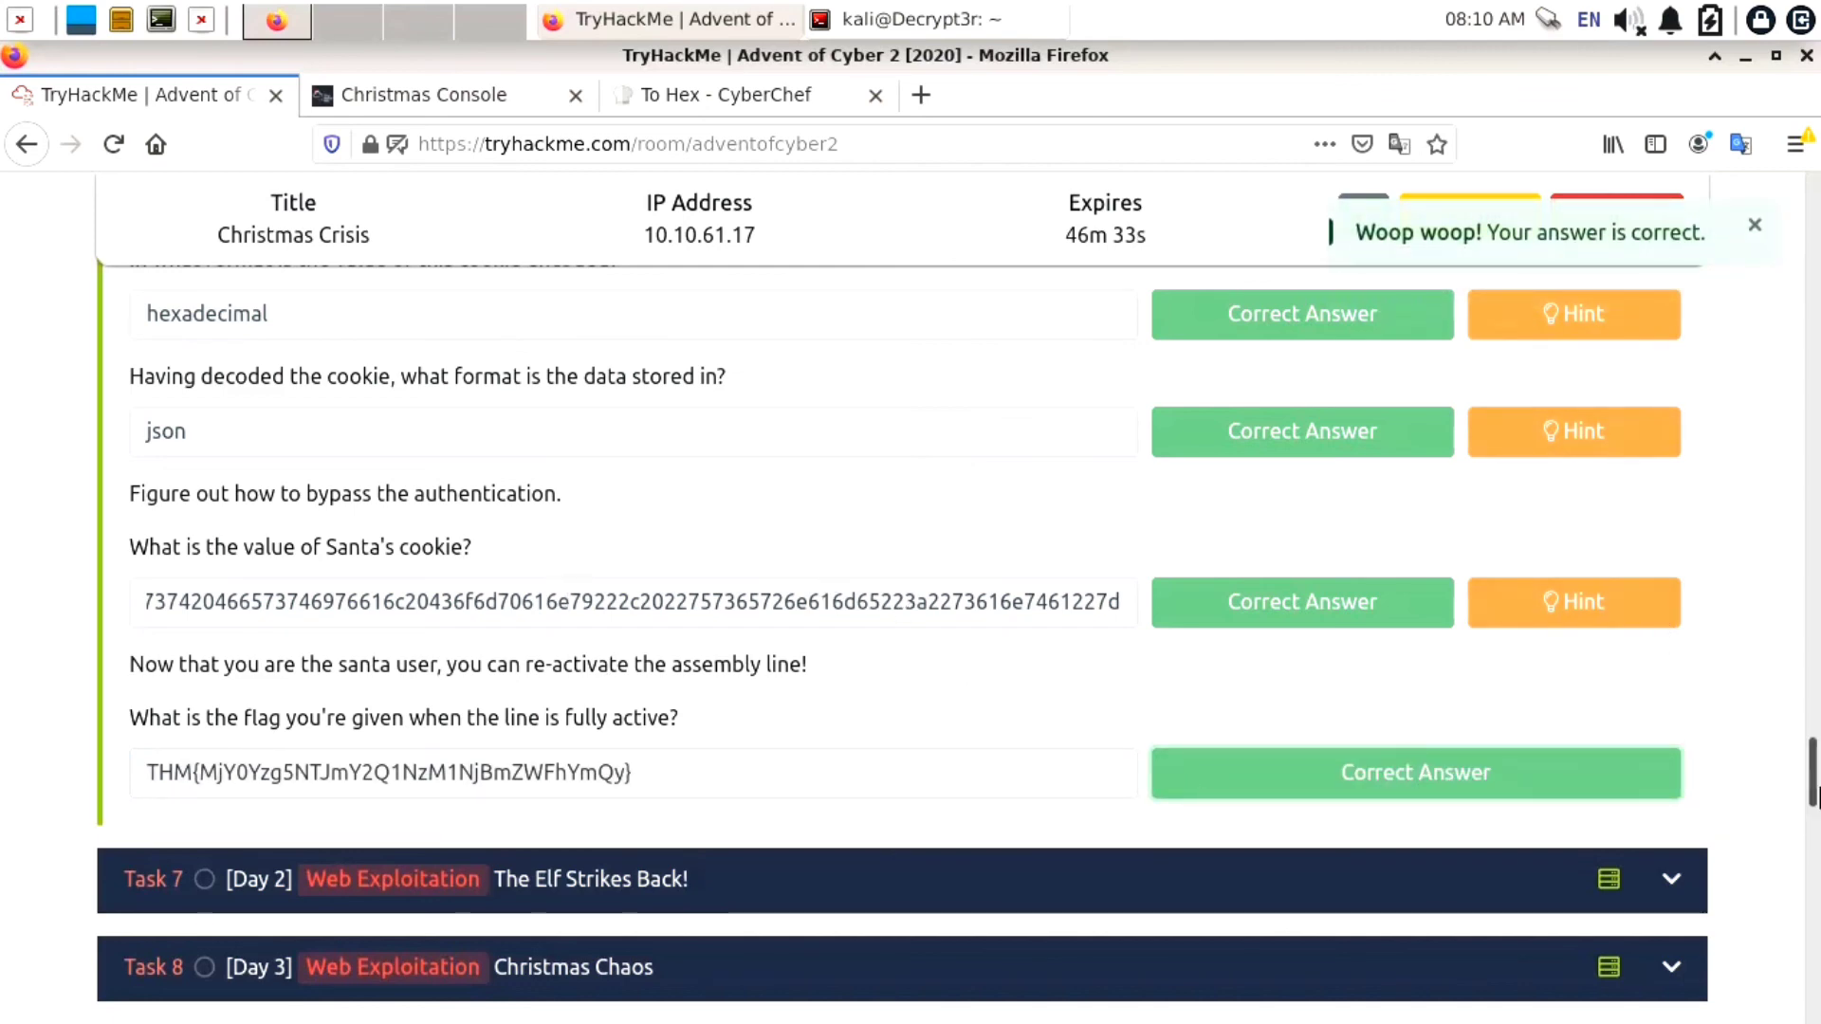
pyautogui.moveTo(1814, 784); pyautogui.dragTo(1806, 398)
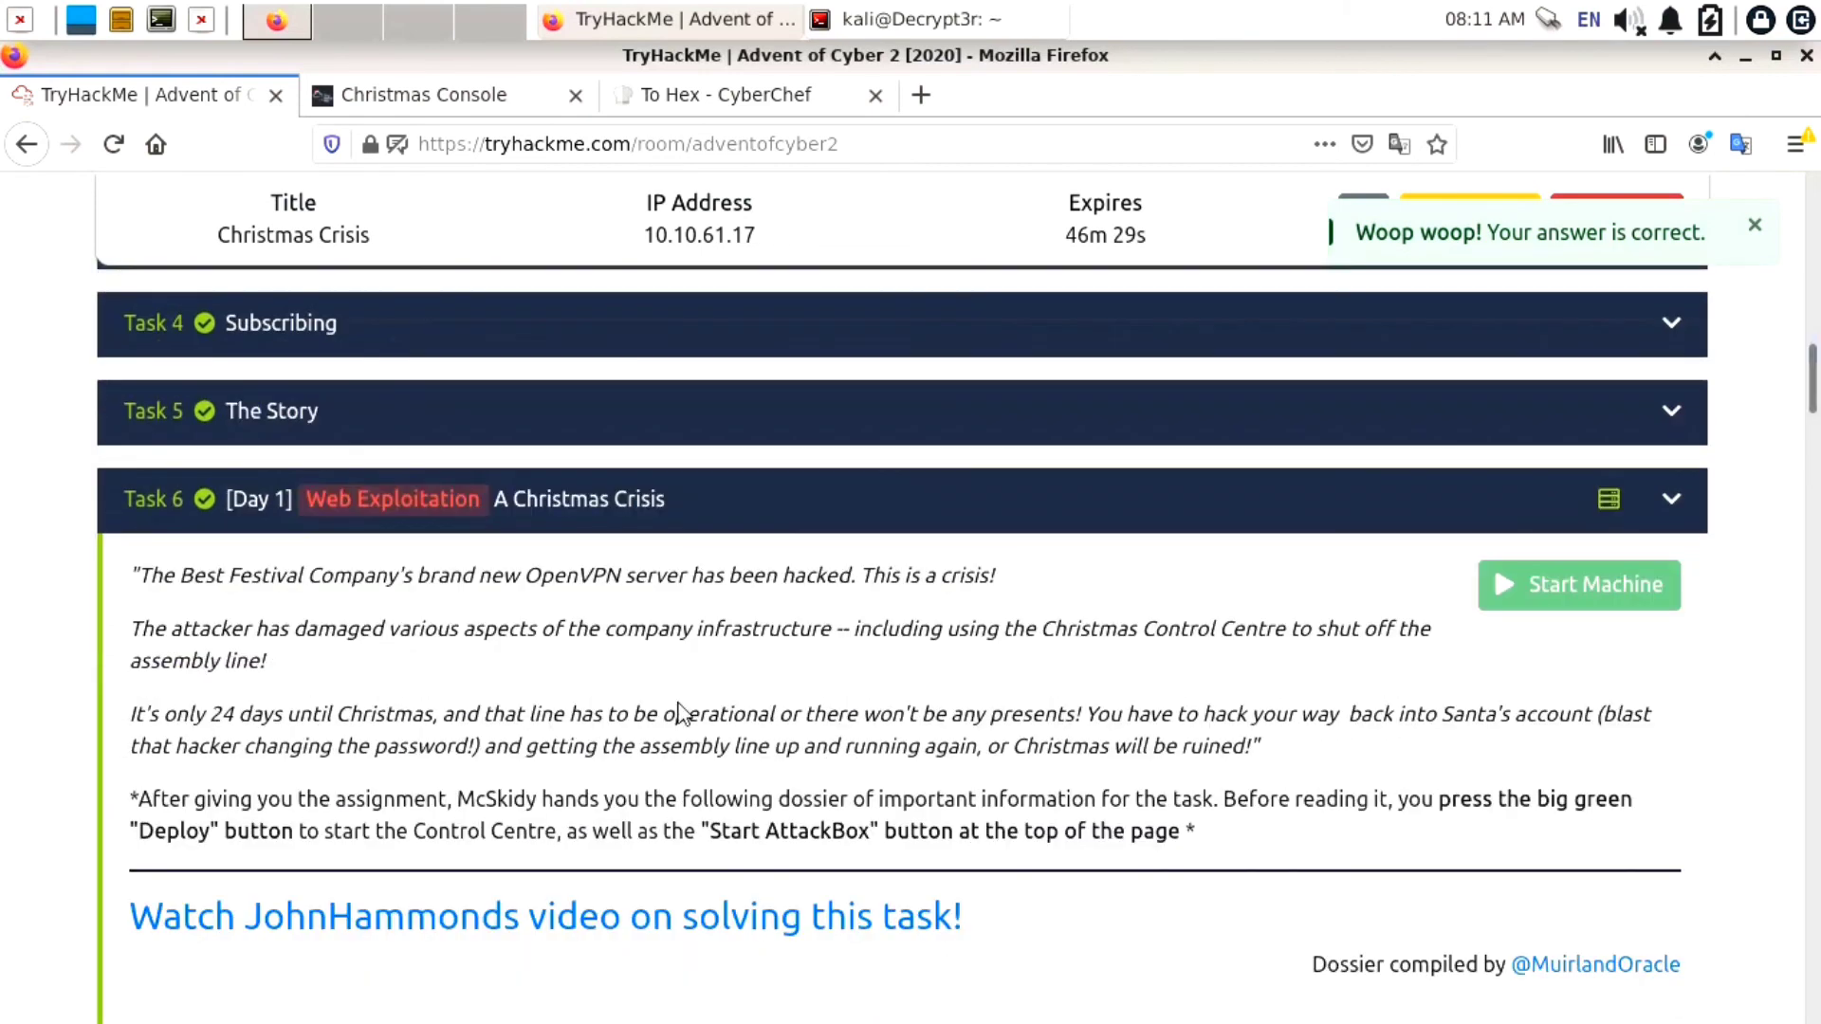